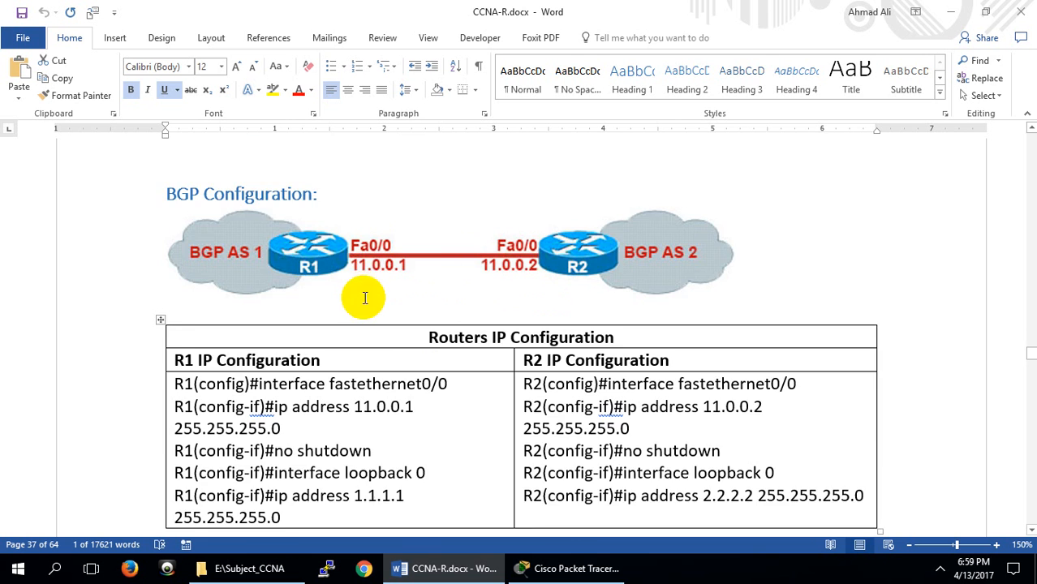
Examine the FastEthernet 0/0 addressing commands for R1 and R2 in the Routers IP Configuration table
{"action": "scroll", "coordinate": [364, 296], "scroll_direction": "down", "scroll_amount": 3}
{"action": "left_click_drag", "start_coordinate": [463, 274], "coordinate": [262, 274]}
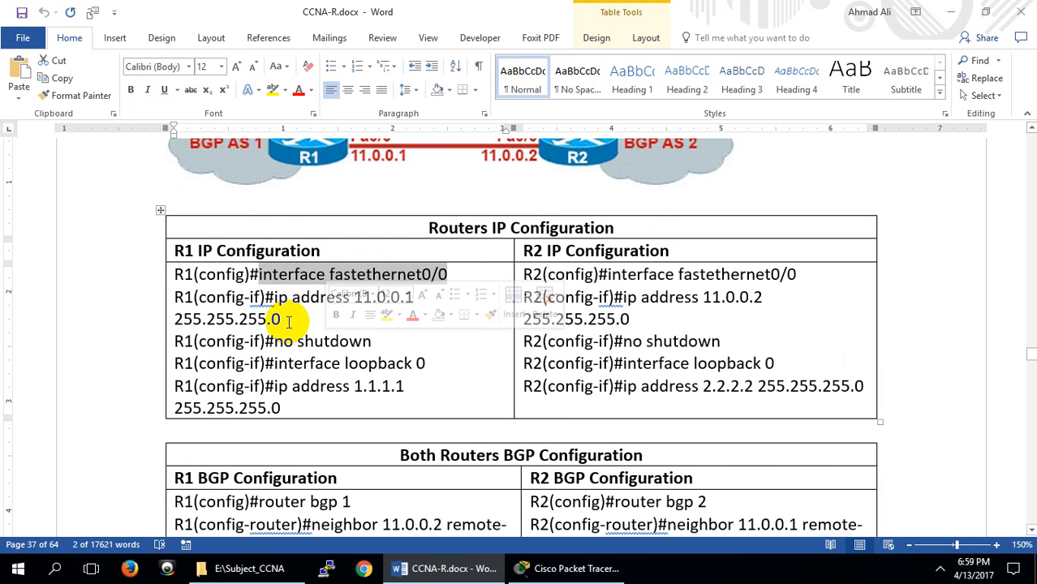
{"action": "left_click_drag", "start_coordinate": [282, 323], "coordinate": [194, 322]}
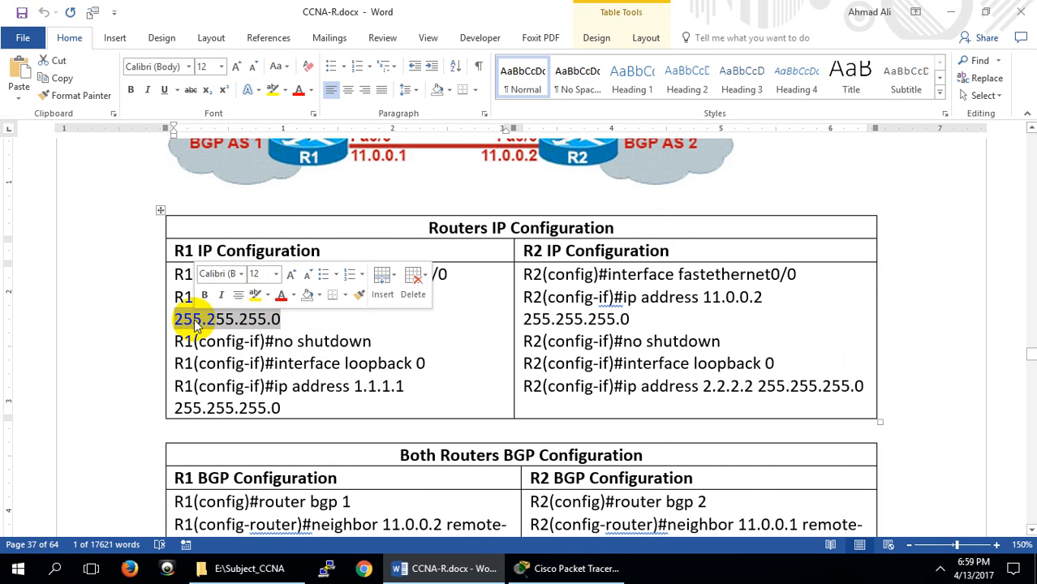
{"action": "left_click", "coordinate": [291, 341]}
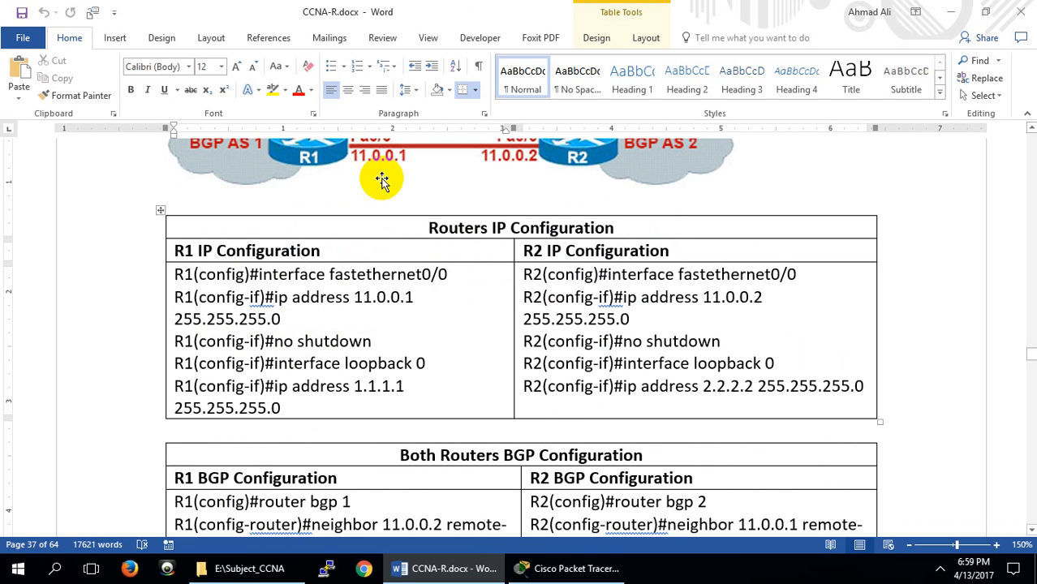
{"action": "double_click", "coordinate": [740, 297]}
{"action": "left_click_drag", "start_coordinate": [631, 320], "coordinate": [504, 316]}
{"action": "left_click", "coordinate": [670, 323]}
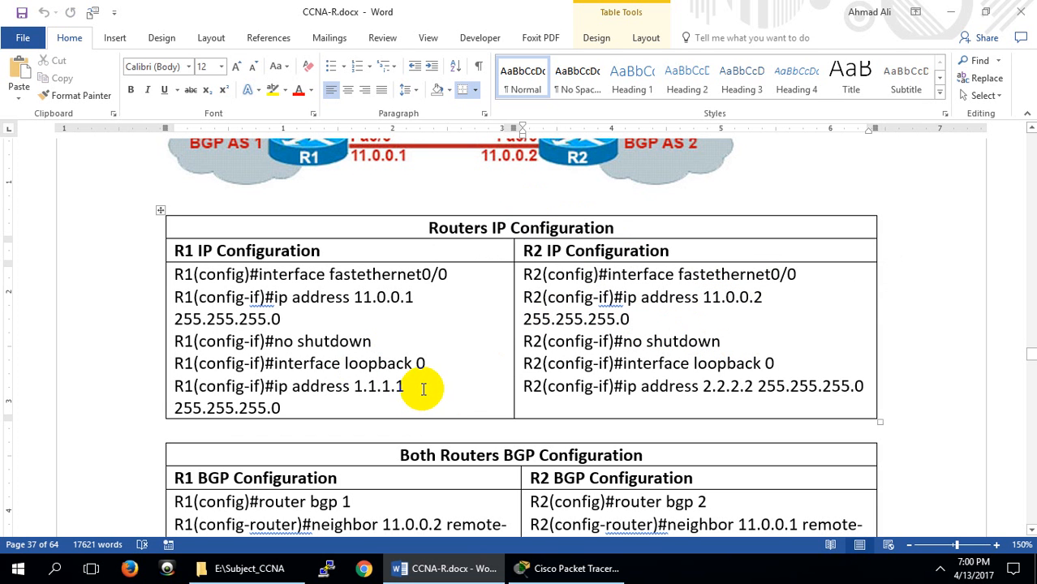
Examine R1's loopback 0 interface commands and compare them with the BGP topology diagram
{"action": "left_click_drag", "start_coordinate": [404, 387], "coordinate": [325, 366]}
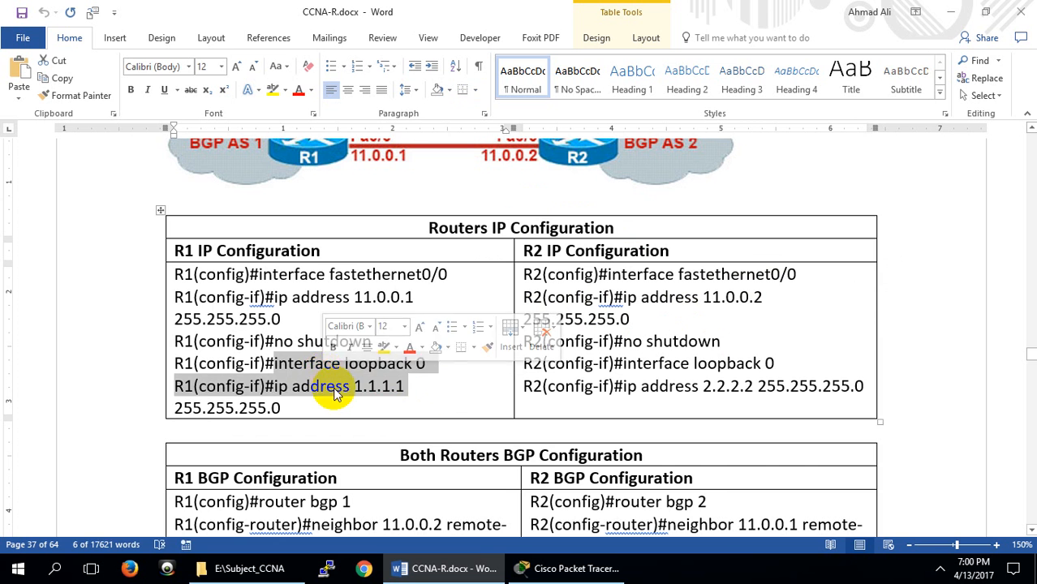
{"action": "left_click", "coordinate": [347, 364]}
{"action": "scroll", "coordinate": [341, 324], "scroll_direction": "up", "scroll_amount": 3}
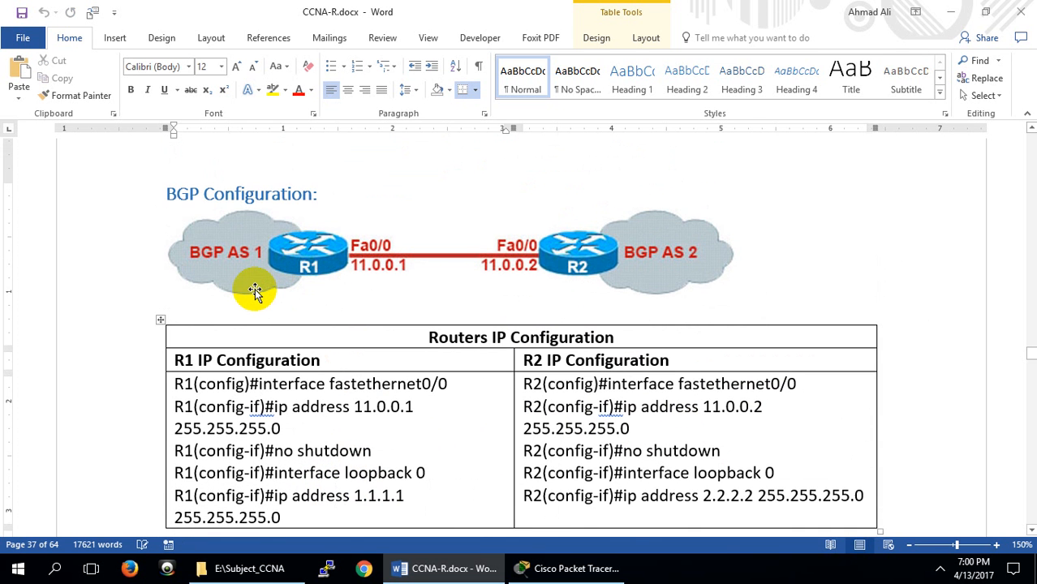
{"action": "scroll", "coordinate": [254, 292], "scroll_direction": "down", "scroll_amount": 3}
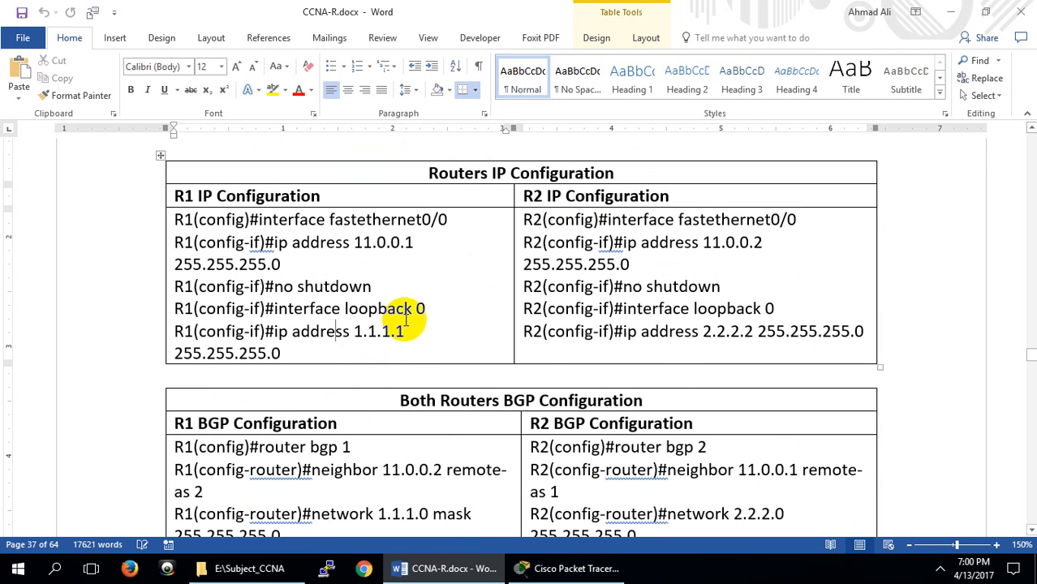
{"action": "left_click_drag", "start_coordinate": [434, 309], "coordinate": [275, 308]}
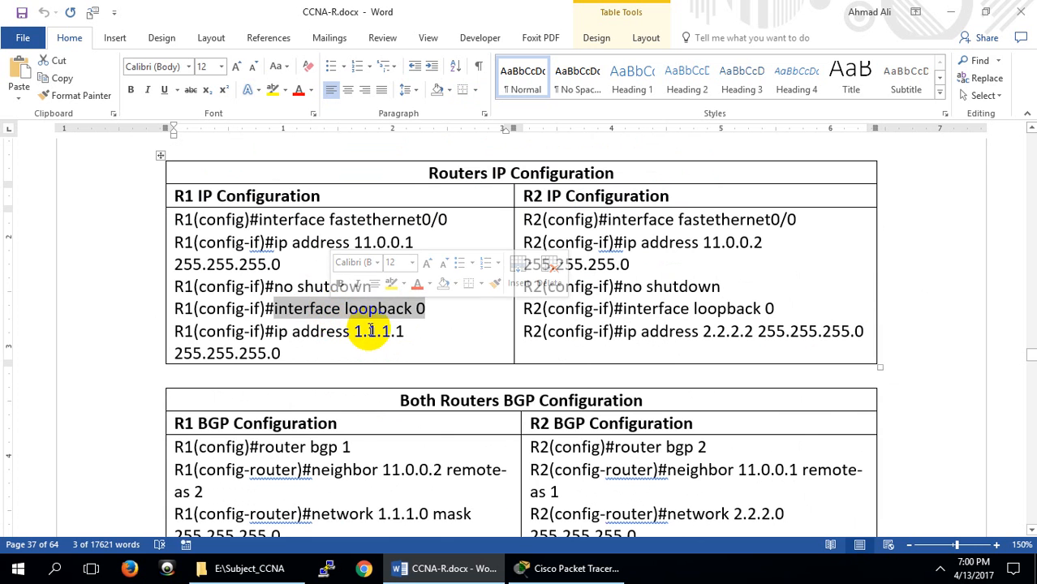
{"action": "left_click_drag", "start_coordinate": [240, 353], "coordinate": [283, 354]}
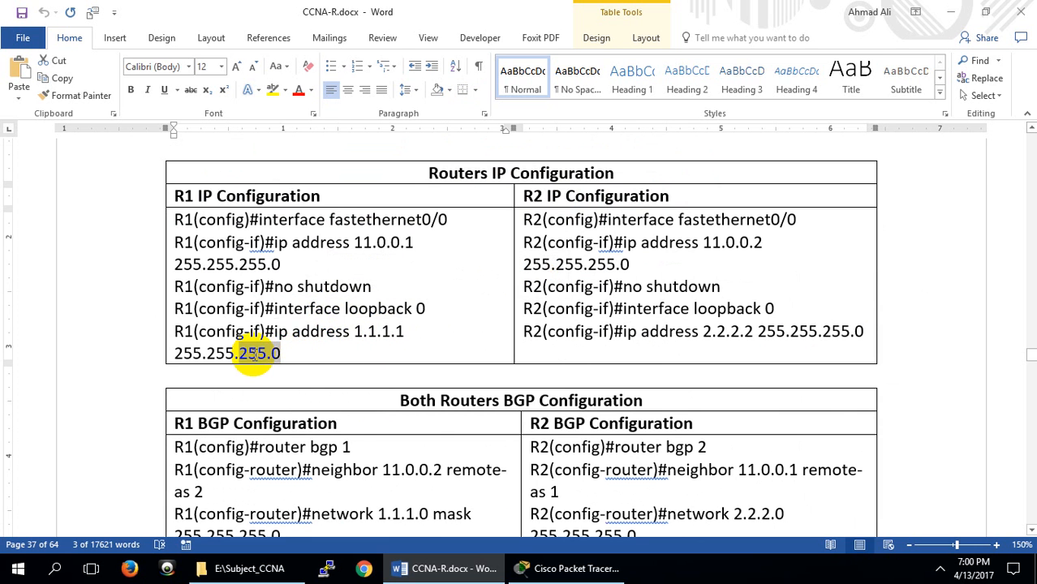
{"action": "left_click", "coordinate": [317, 351]}
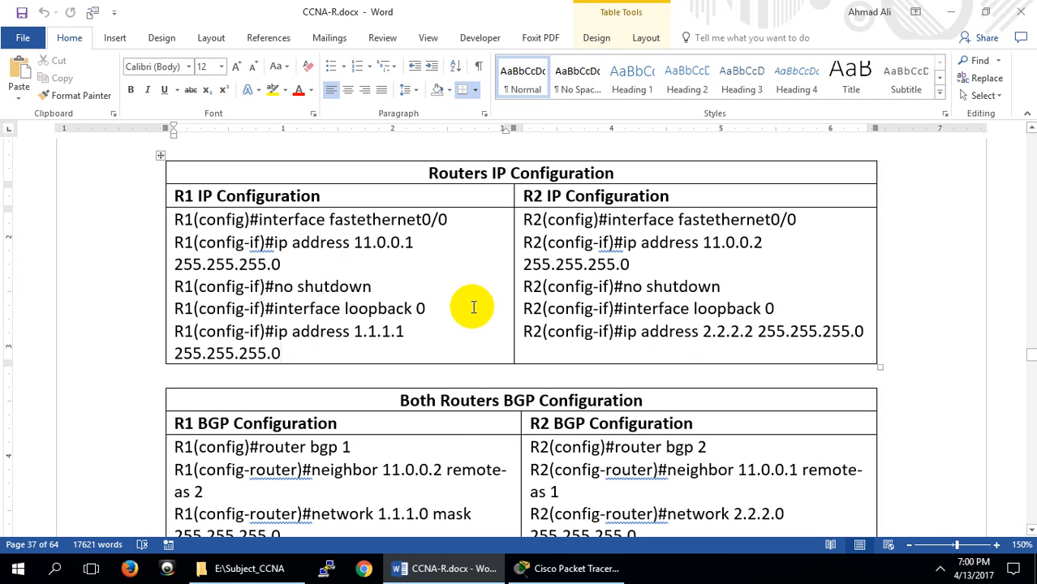
{"action": "scroll", "coordinate": [463, 308], "scroll_direction": "up", "scroll_amount": 3}
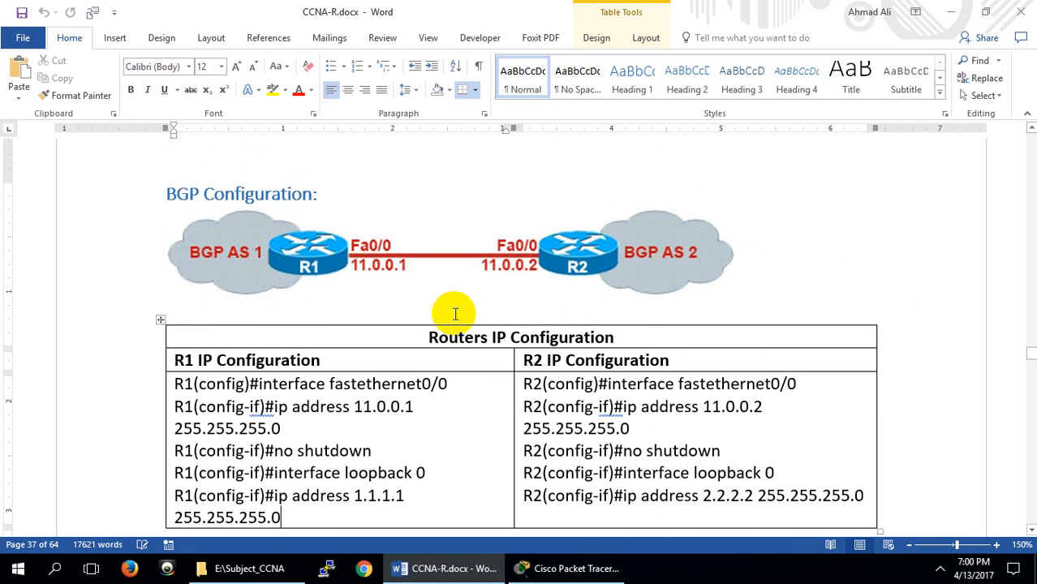
Review R1's router bgp and neighbor remote-as commands against the addresses and AS numbers in the topology diagram
{"action": "scroll", "coordinate": [455, 314], "scroll_direction": "down", "scroll_amount": 5}
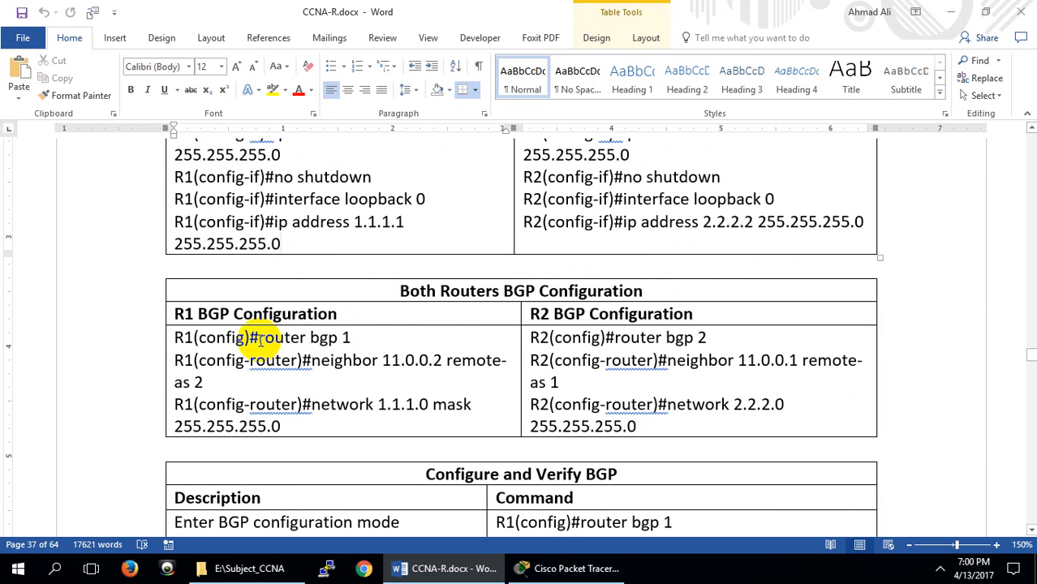
{"action": "left_click_drag", "start_coordinate": [258, 339], "coordinate": [296, 338]}
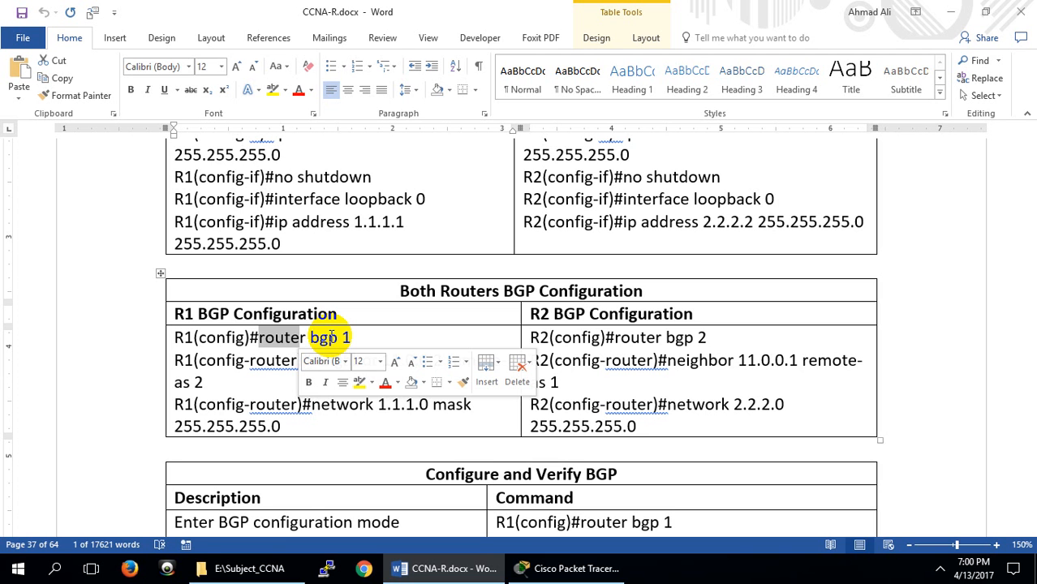
{"action": "left_click", "coordinate": [331, 337]}
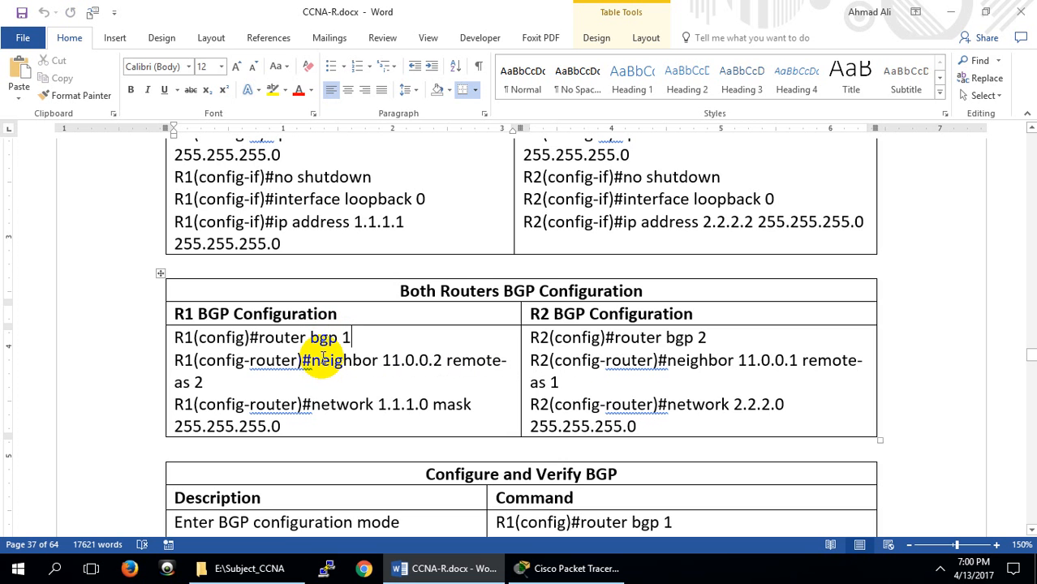
{"action": "left_click_drag", "start_coordinate": [322, 358], "coordinate": [379, 359]}
{"action": "left_click", "coordinate": [422, 359]}
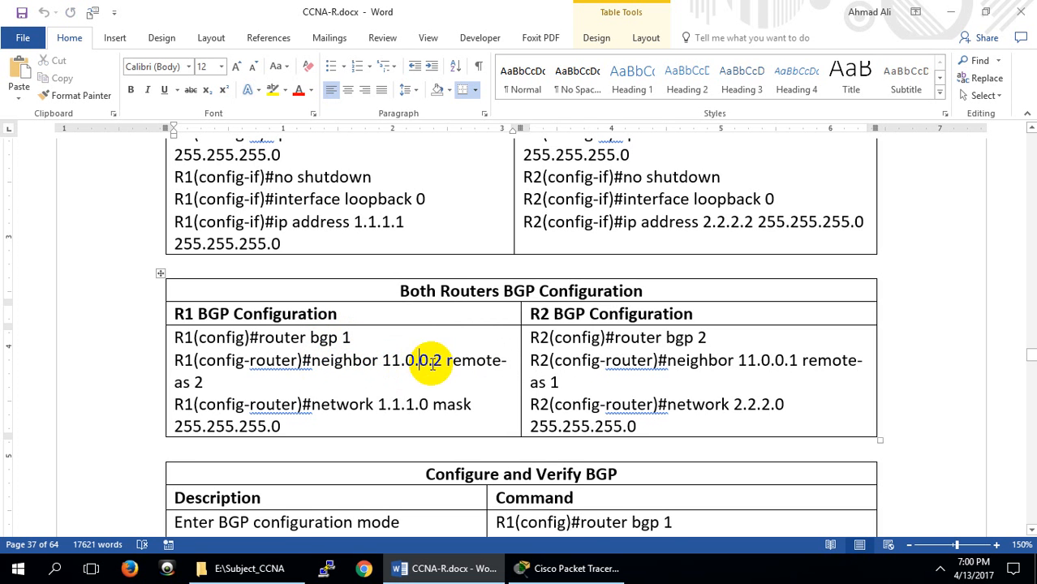
{"action": "scroll", "coordinate": [580, 278], "scroll_direction": "up", "scroll_amount": 1}
{"action": "scroll", "coordinate": [580, 278], "scroll_direction": "up", "scroll_amount": 3}
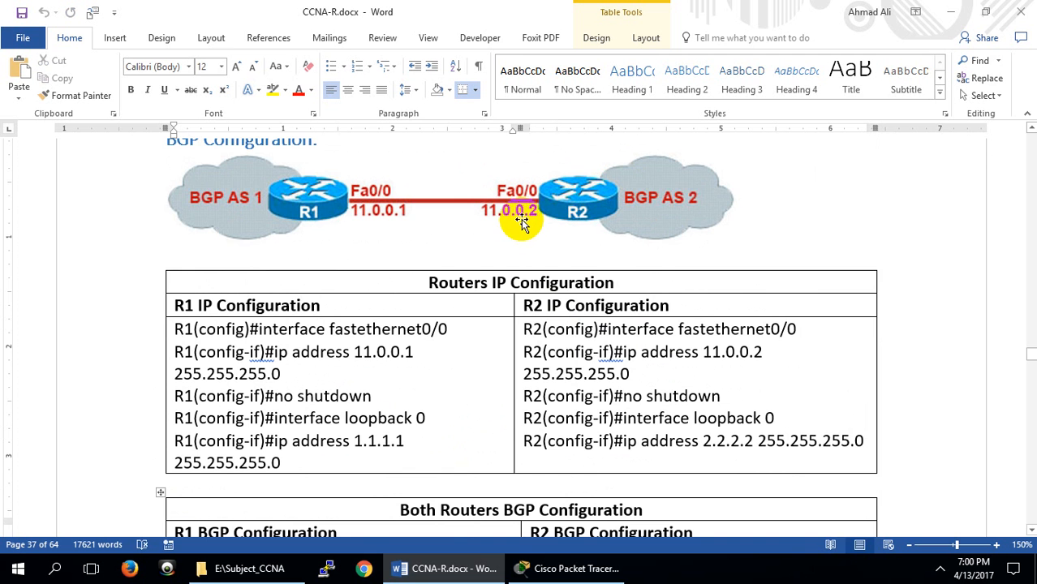
{"action": "scroll", "coordinate": [491, 275], "scroll_direction": "down", "scroll_amount": 4}
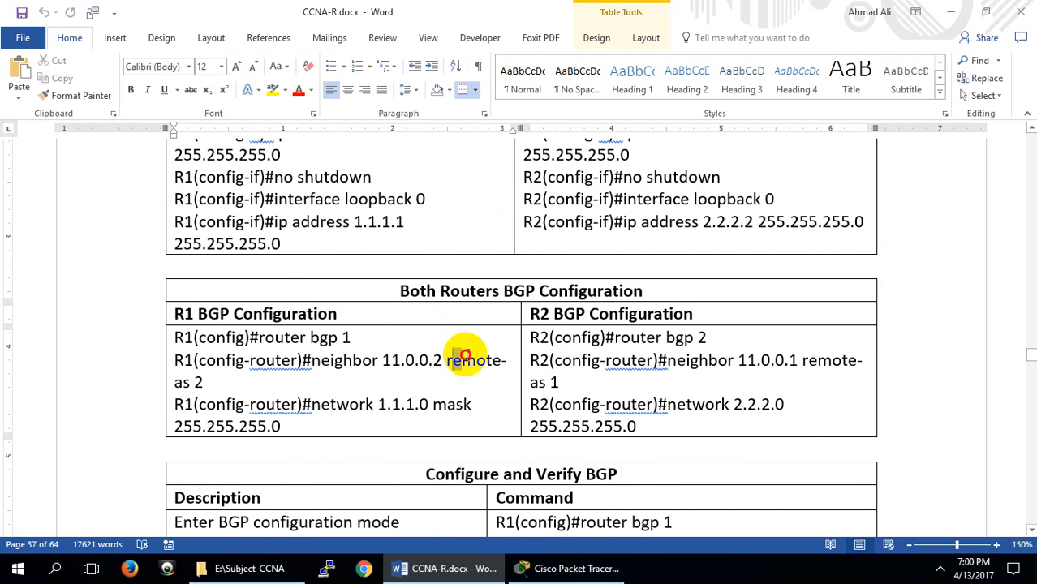
{"action": "left_click_drag", "start_coordinate": [446, 360], "coordinate": [515, 359]}
{"action": "scroll", "coordinate": [428, 359], "scroll_direction": "up", "scroll_amount": 5}
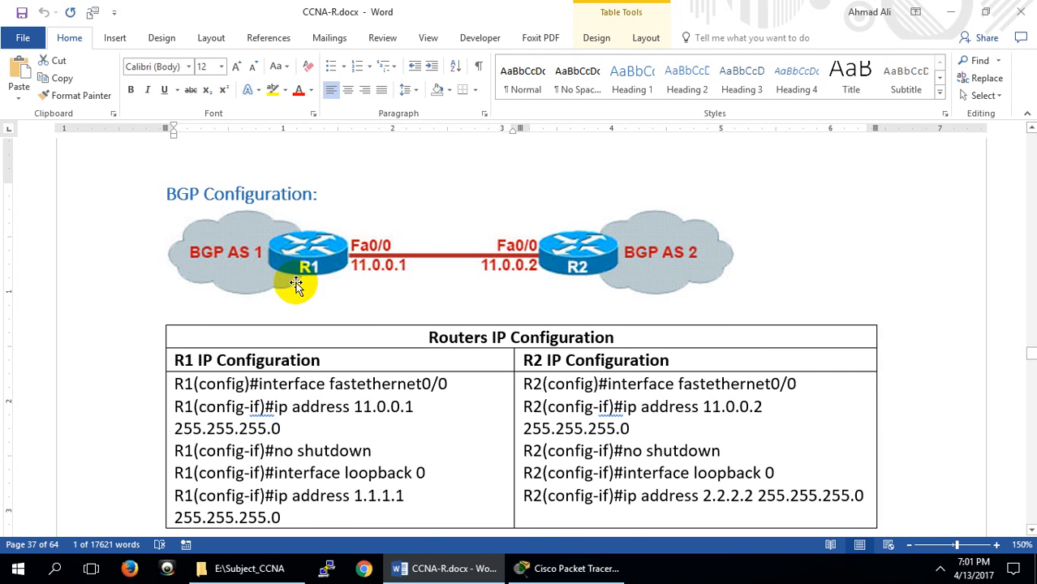
{"action": "scroll", "coordinate": [296, 280], "scroll_direction": "down", "scroll_amount": 6}
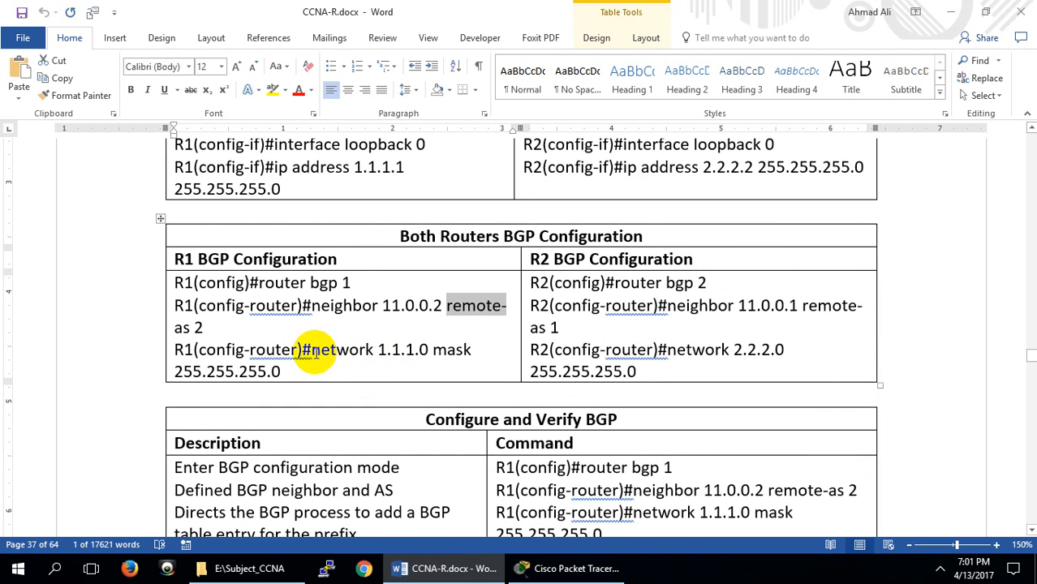
Review R1's BGP network statement and its mask against the loopback address in the IP configuration table
{"action": "left_click_drag", "start_coordinate": [312, 349], "coordinate": [428, 350]}
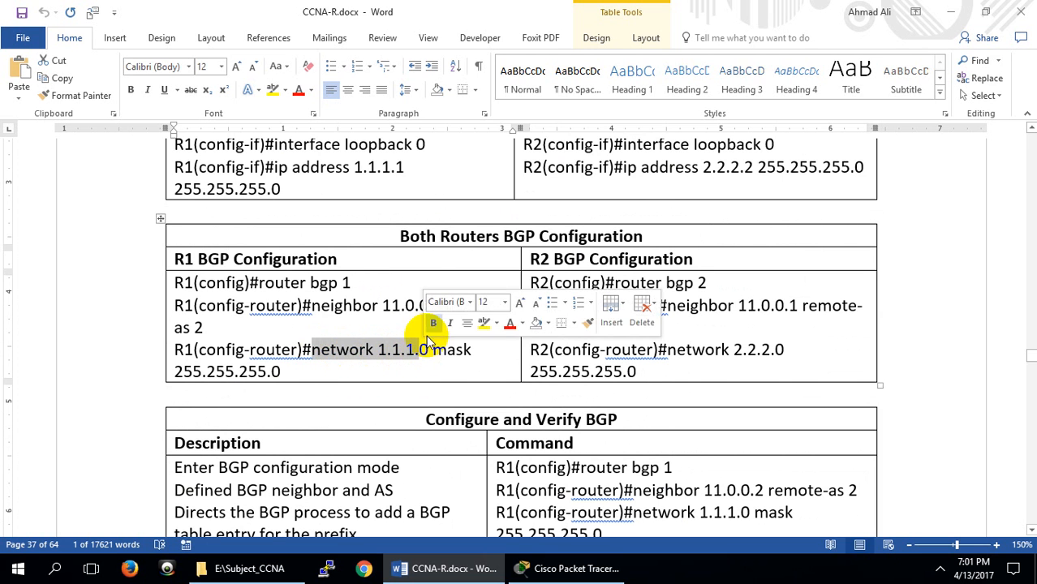
{"action": "left_click", "coordinate": [378, 167]}
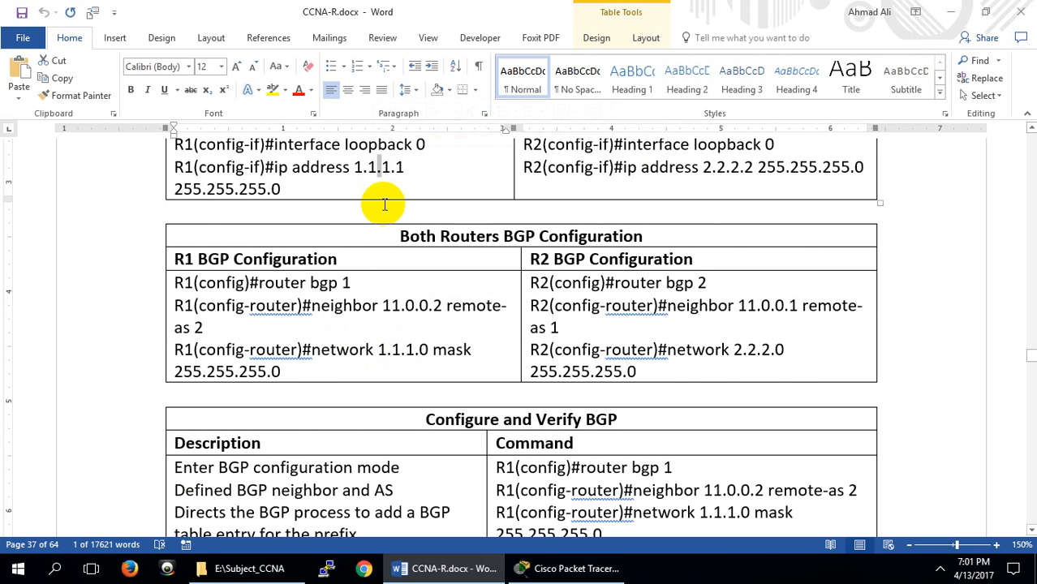
{"action": "left_click_drag", "start_coordinate": [434, 351], "coordinate": [461, 357]}
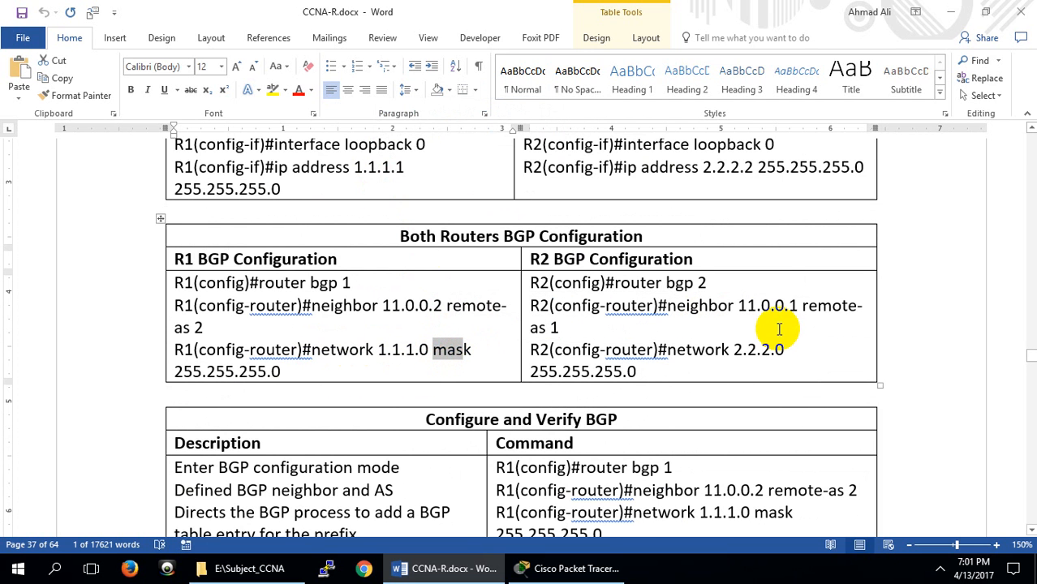
Review R2's BGP commands and the Configure and Verify BGP table
{"action": "left_click", "coordinate": [767, 320]}
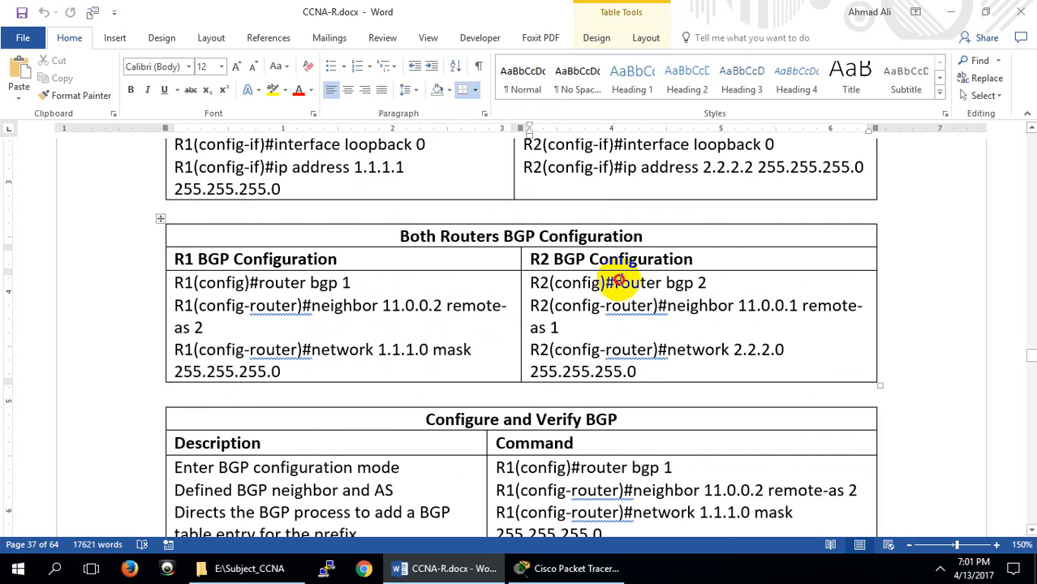
{"action": "left_click_drag", "start_coordinate": [614, 284], "coordinate": [715, 281]}
{"action": "left_click", "coordinate": [700, 280]}
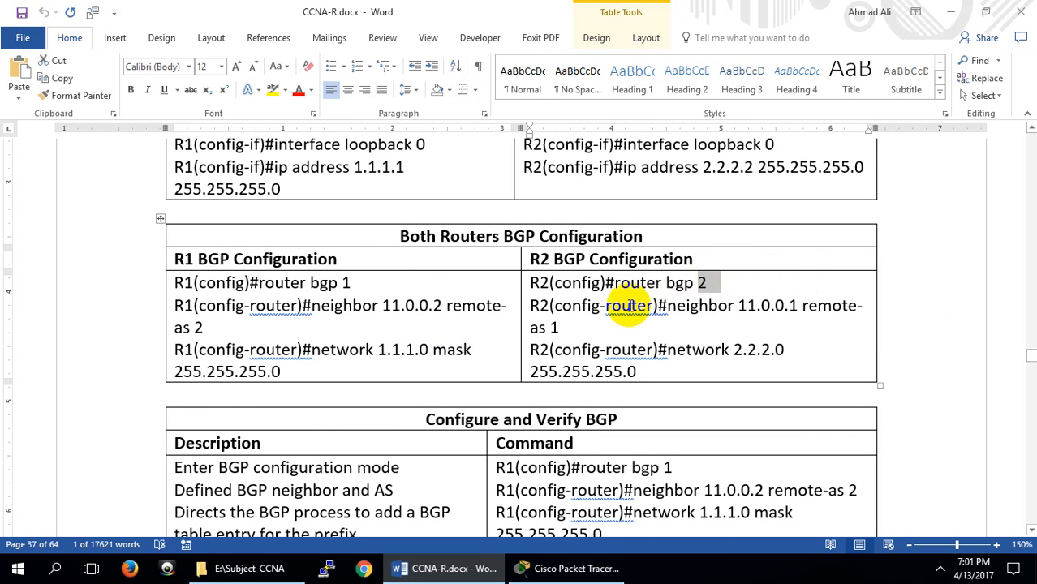
{"action": "left_click", "coordinate": [559, 328]}
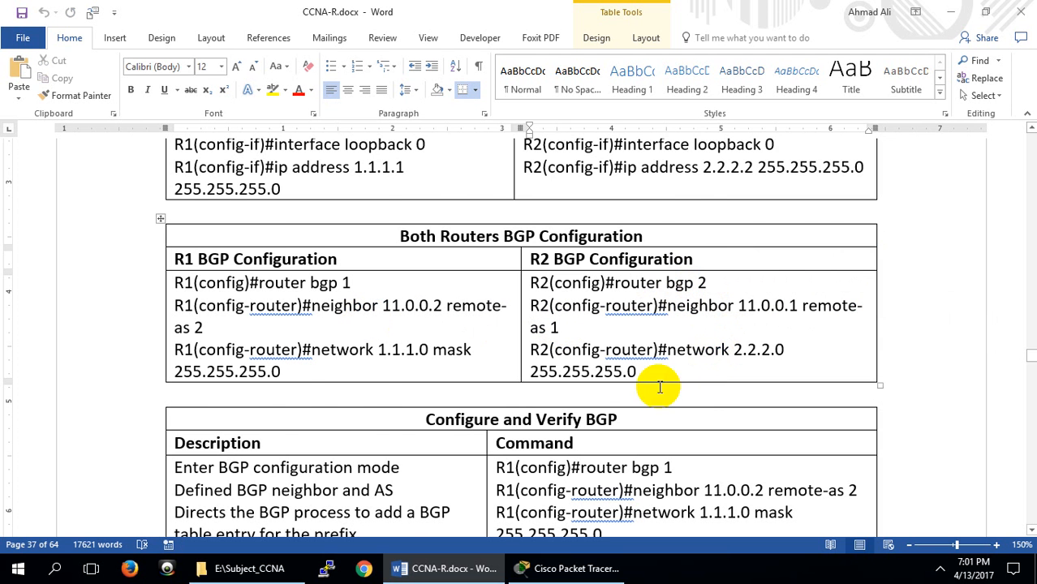
{"action": "scroll", "coordinate": [584, 416], "scroll_direction": "down", "scroll_amount": 1}
{"action": "scroll", "coordinate": [584, 415], "scroll_direction": "down", "scroll_amount": 3}
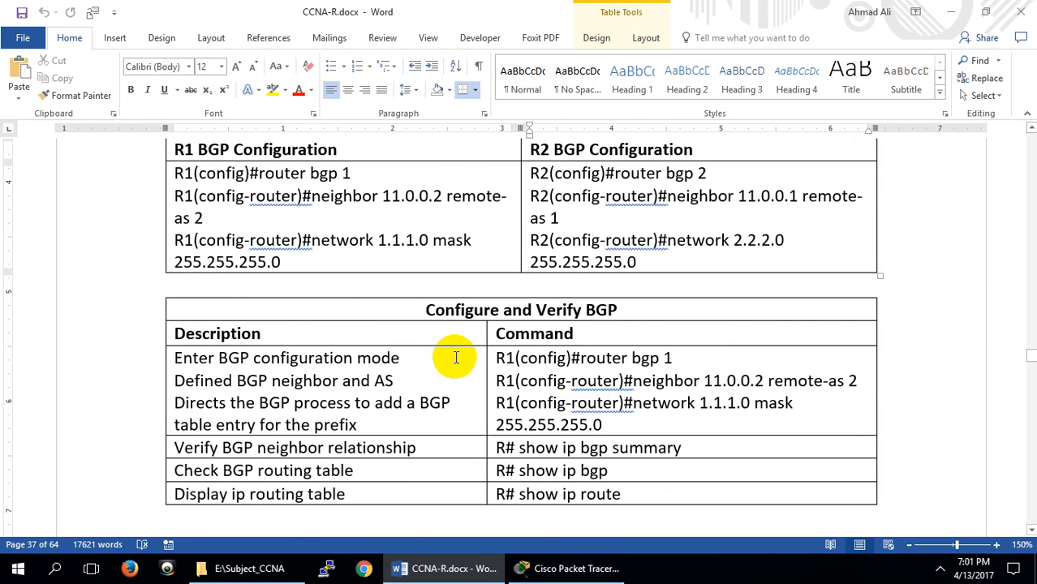
Switch to Cisco Packet Tracer and open router R1's command-line interface in a maximized window
{"action": "left_click", "coordinate": [454, 567]}
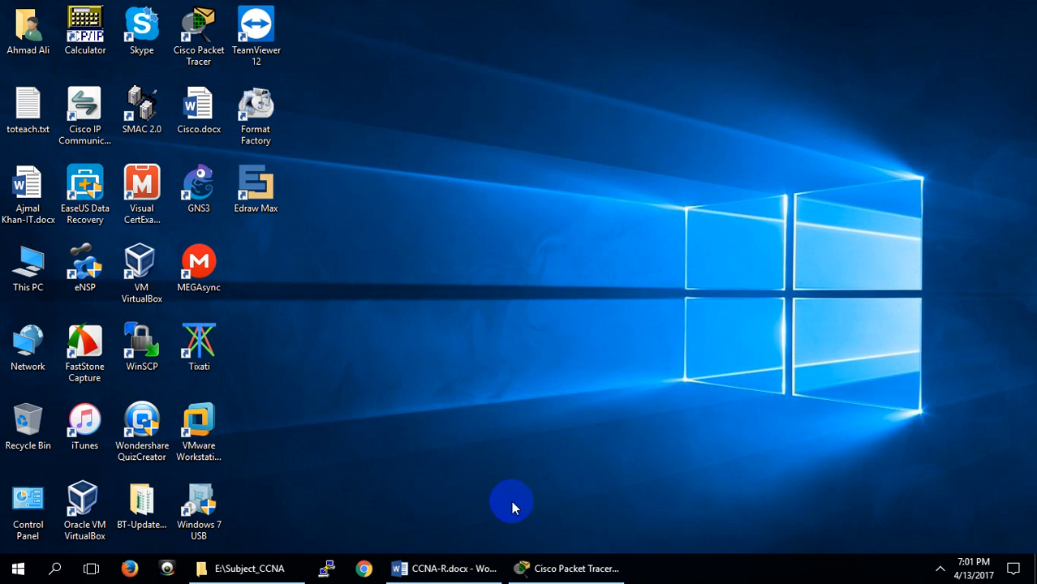
{"action": "left_click", "coordinate": [578, 572]}
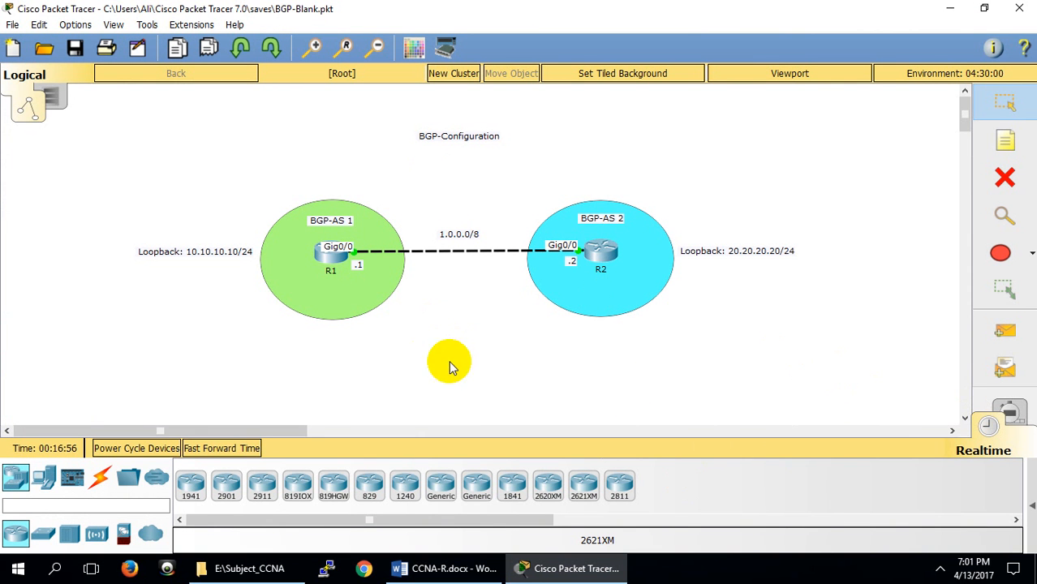
{"action": "left_click", "coordinate": [333, 256]}
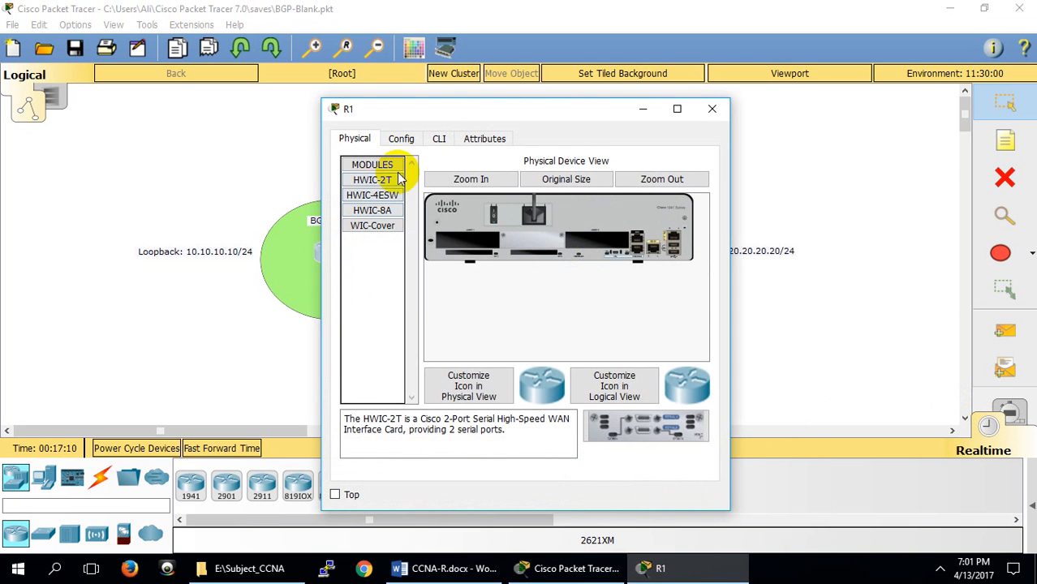
{"action": "left_click", "coordinate": [437, 141]}
{"action": "left_click", "coordinate": [677, 109]}
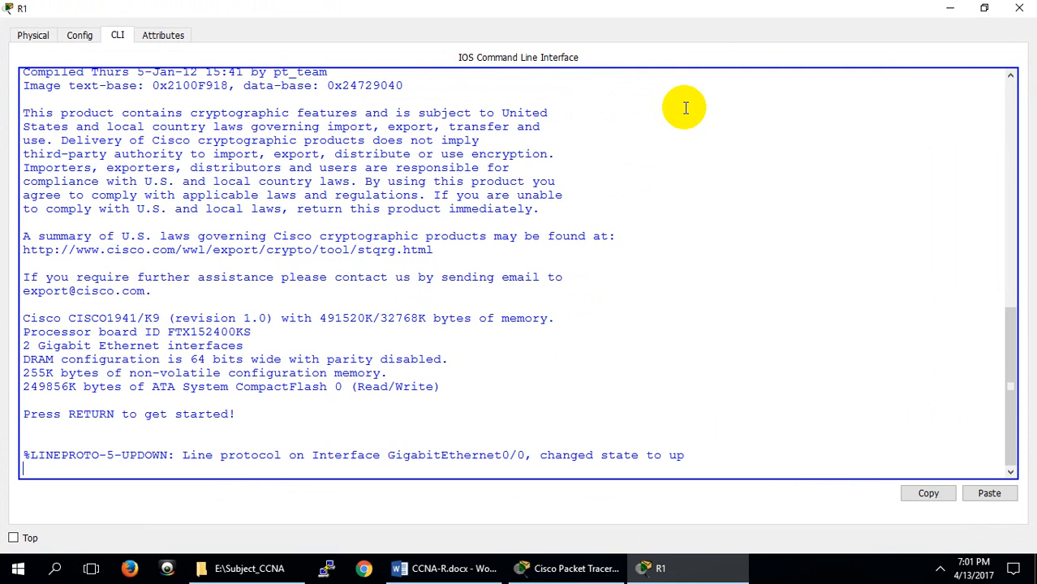
Start the console session on R1 and enter privileged EXEC mode with en
{"action": "key", "text": "Return"}
{"action": "key", "text": "Return"}
{"action": "key", "text": "Return"}
{"action": "key", "text": "Return"}
{"action": "type", "text": "e"}
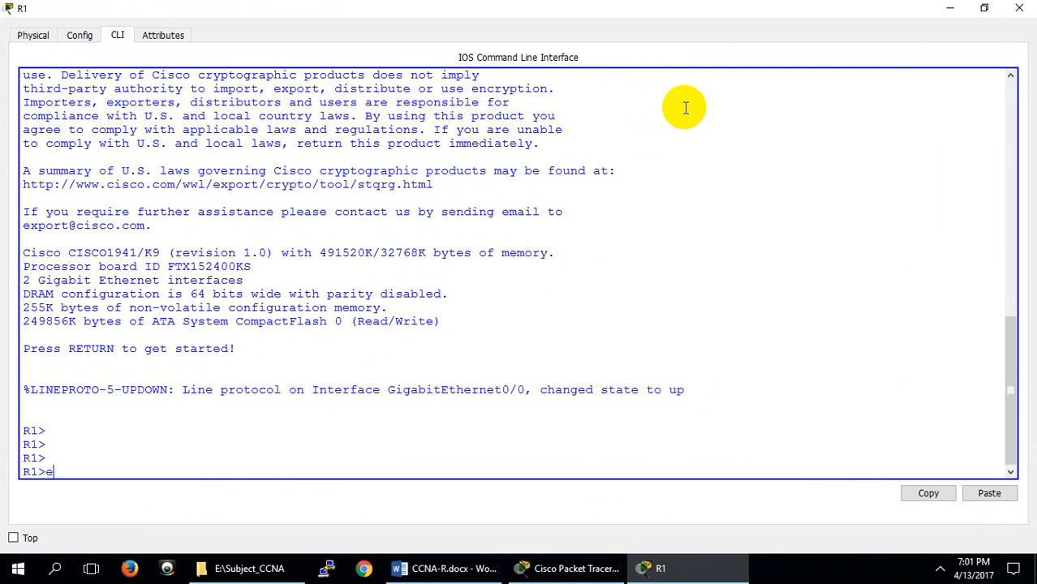
{"action": "type", "text": "n"}
{"action": "key", "text": "Return"}
Display R1's brief interface summary with show ip int br
{"action": "type", "text": "show"}
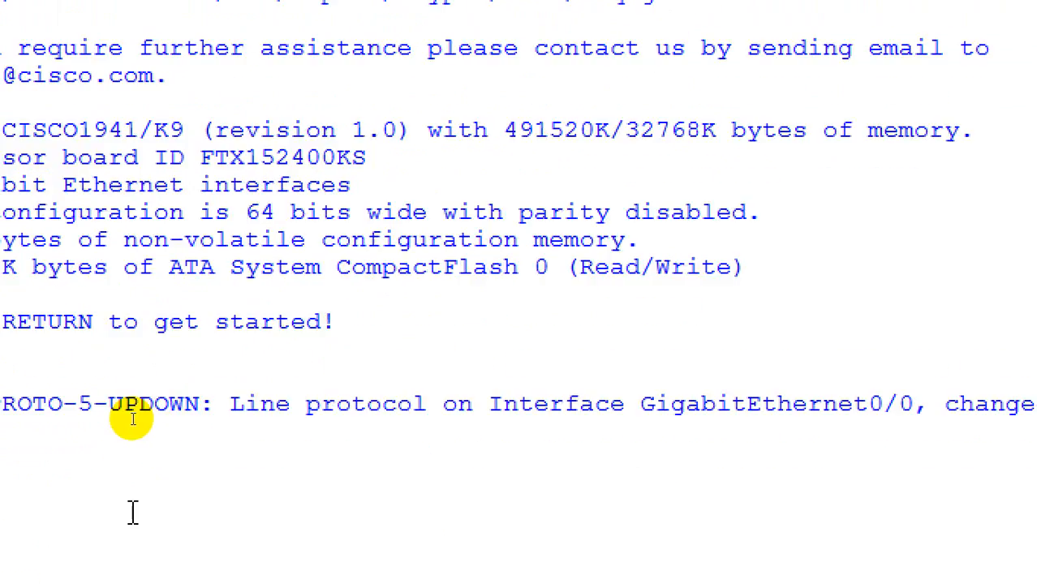
{"action": "type", "text": "ip int br"}
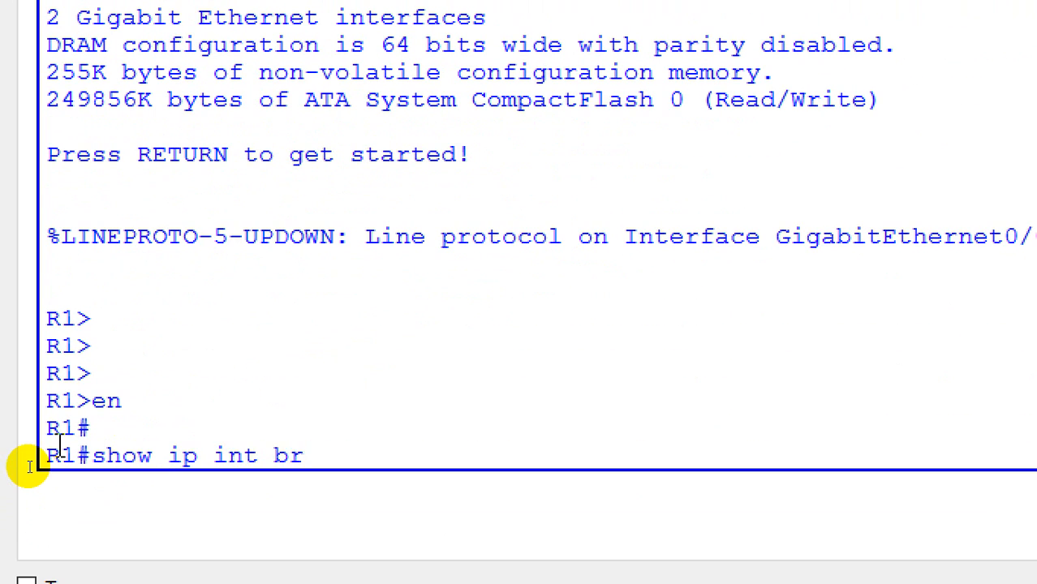
{"action": "key", "text": "Return"}
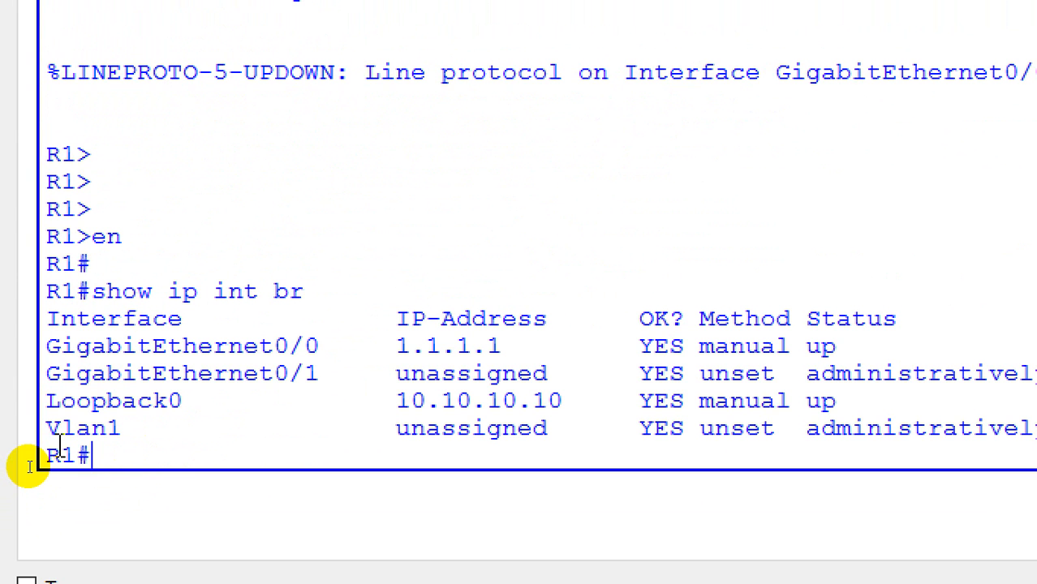
Display R1's full routing table with show ip rout
{"action": "type", "text": "shw"}
{"action": "key", "text": "BackSpace"}
{"action": "type", "text": "ow ip "}
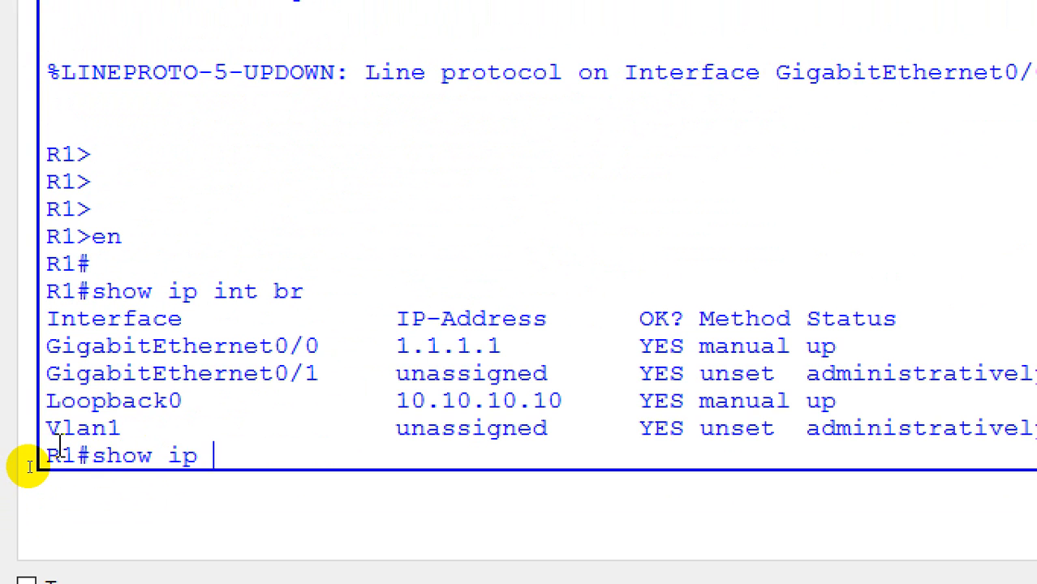
{"action": "type", "text": "rout"}
{"action": "key", "text": "Return"}
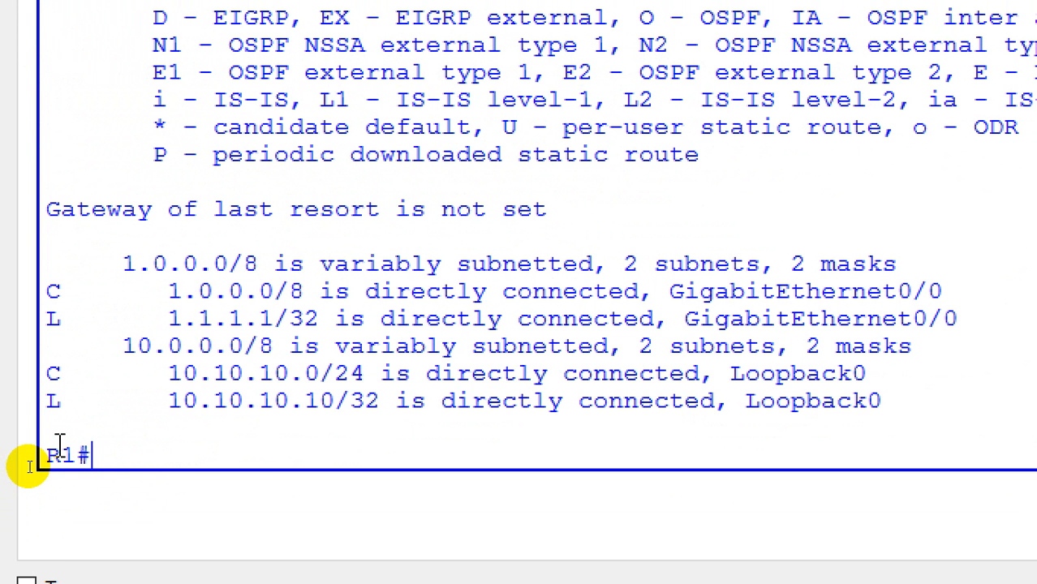
List only R1's directly connected routes with show ip rout connected
{"action": "key", "text": "Up"}
{"action": "type", "text": "co"}
{"action": "key", "text": "Tab"}
{"action": "key", "text": "Return"}
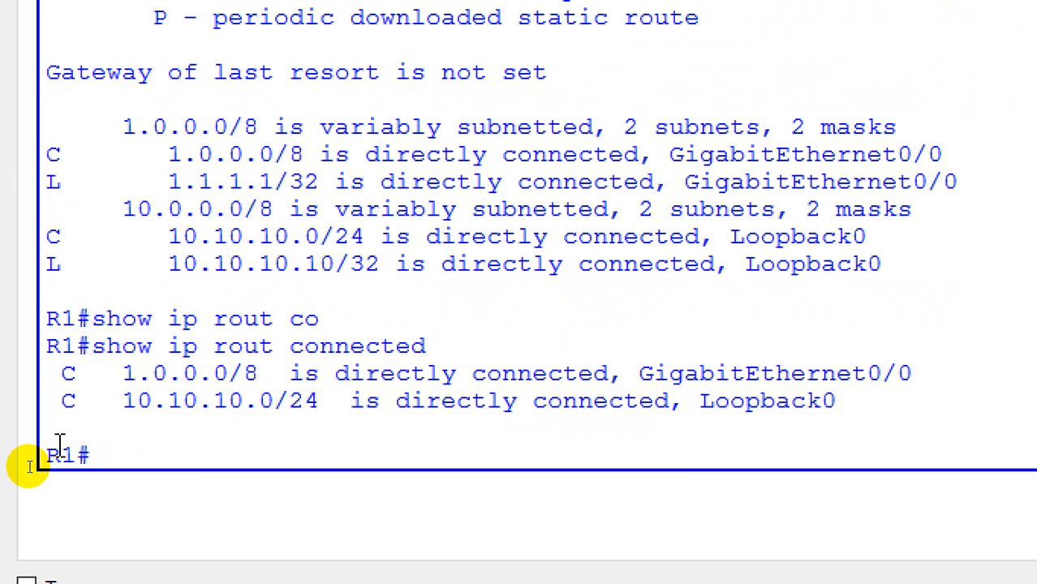
Check which routing protocols are running on R1 with show ip pro
{"action": "type", "text": "show ip p"}
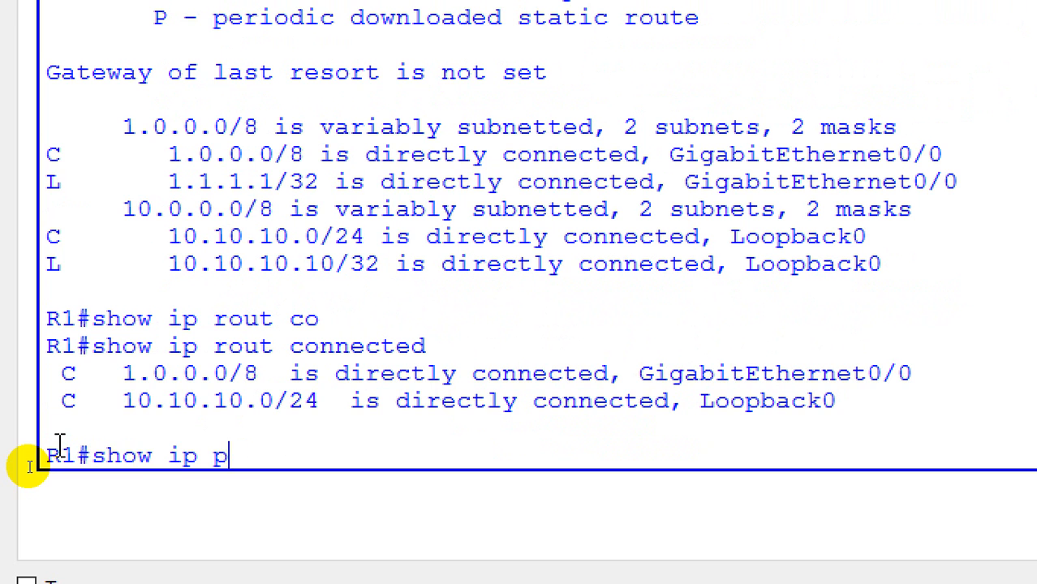
{"action": "type", "text": "ro"}
{"action": "key", "text": "Return"}
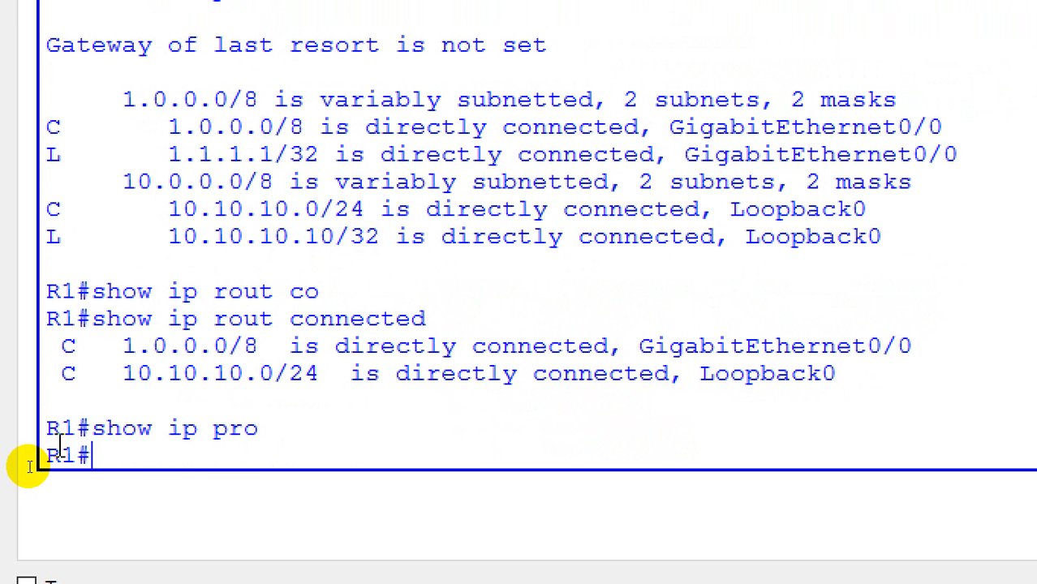
{"action": "key", "text": "Return"}
{"action": "key", "text": "Return"}
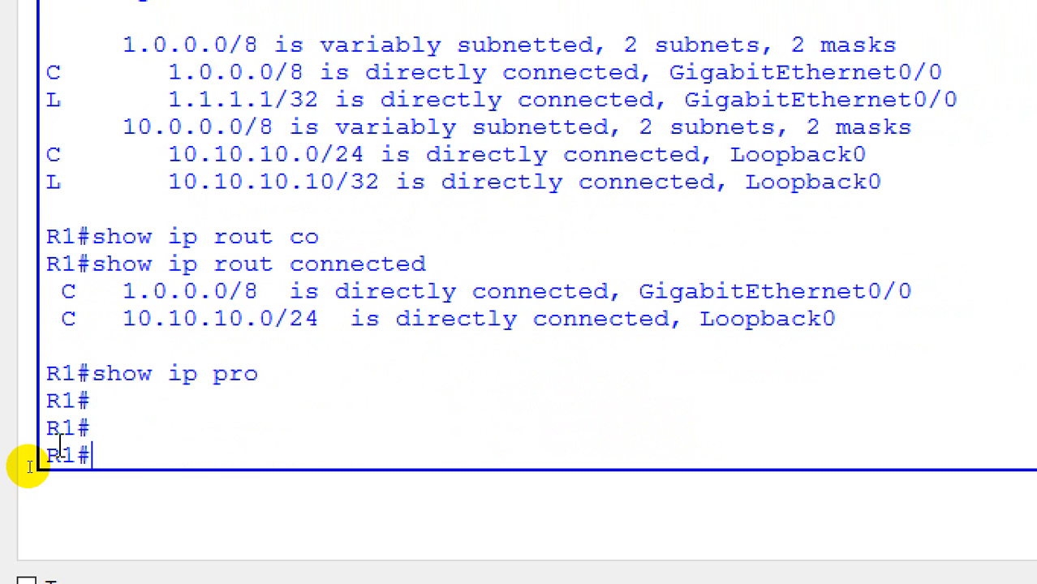
Enter global configuration mode on R1 with config t
{"action": "type", "text": "confdig"}
{"action": "key", "text": "BackSpace"}
{"action": "key", "text": "BackSpace"}
{"action": "key", "text": "BackSpace"}
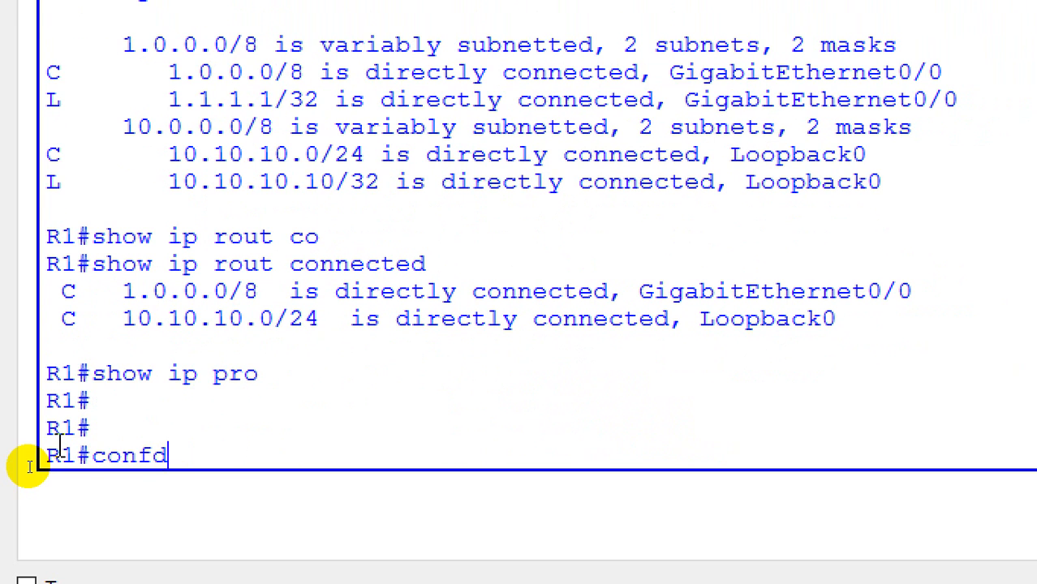
{"action": "key", "text": "BackSpace"}
{"action": "type", "text": "ig t"}
{"action": "key", "text": "Return"}
Look up the options of the router command and enter BGP configuration for autonomous system 1 with router bgp 1
{"action": "type", "text": "router"}
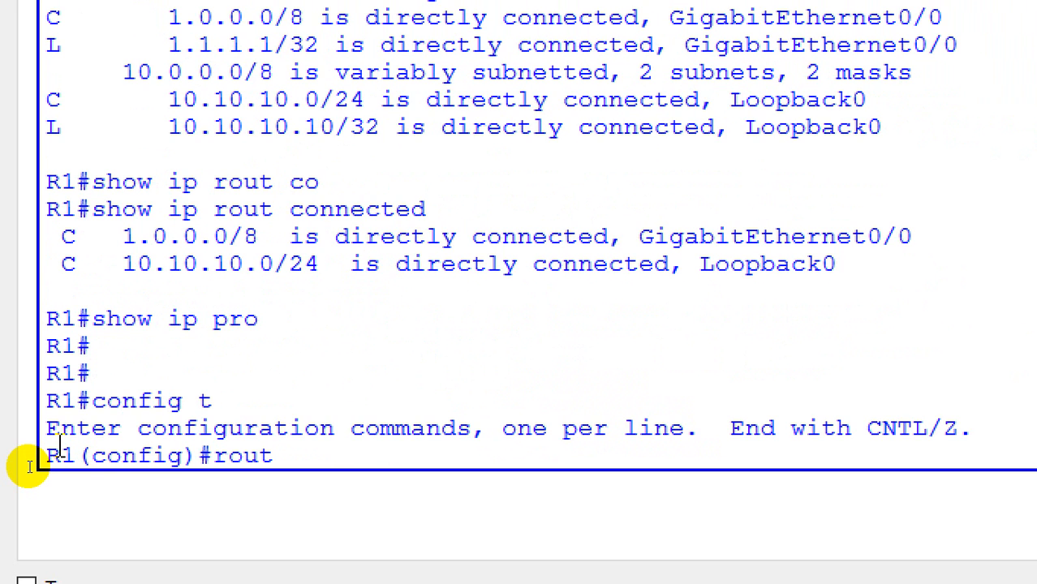
{"action": "key", "text": "Tab"}
{"action": "type", "text": "?"}
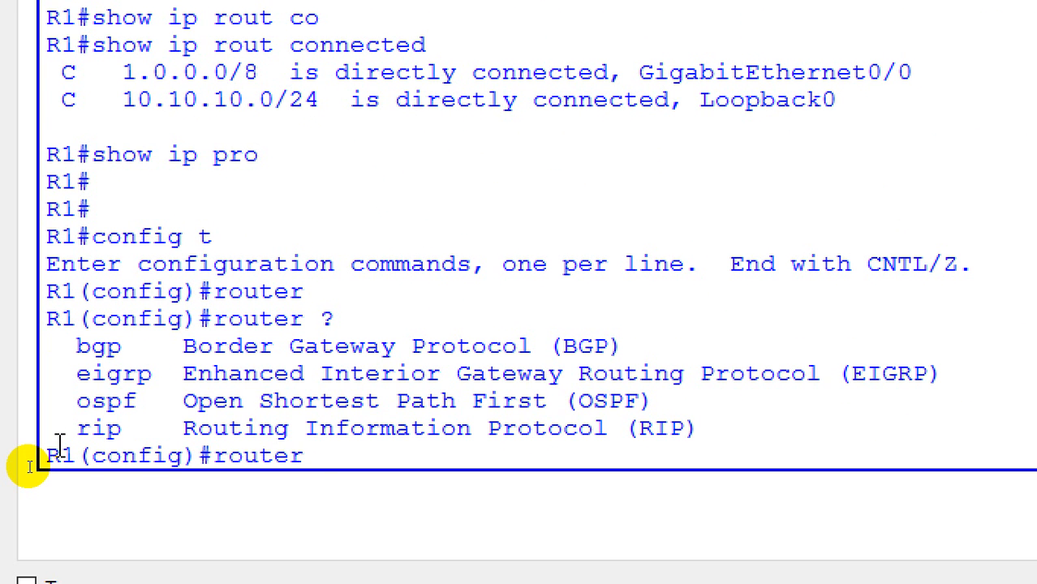
{"action": "type", "text": "b"}
{"action": "key", "text": "Tab"}
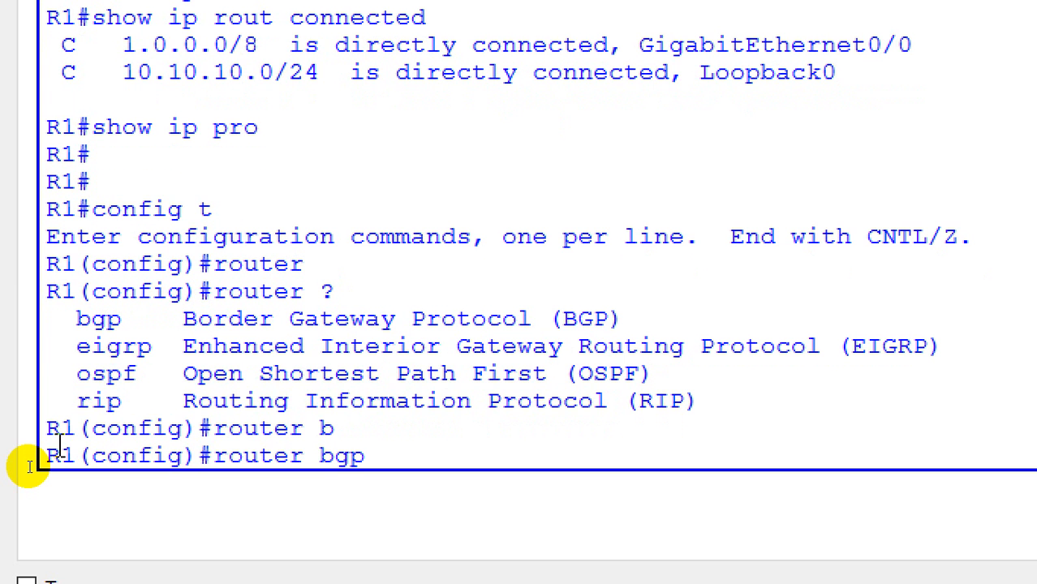
{"action": "type", "text": "?"}
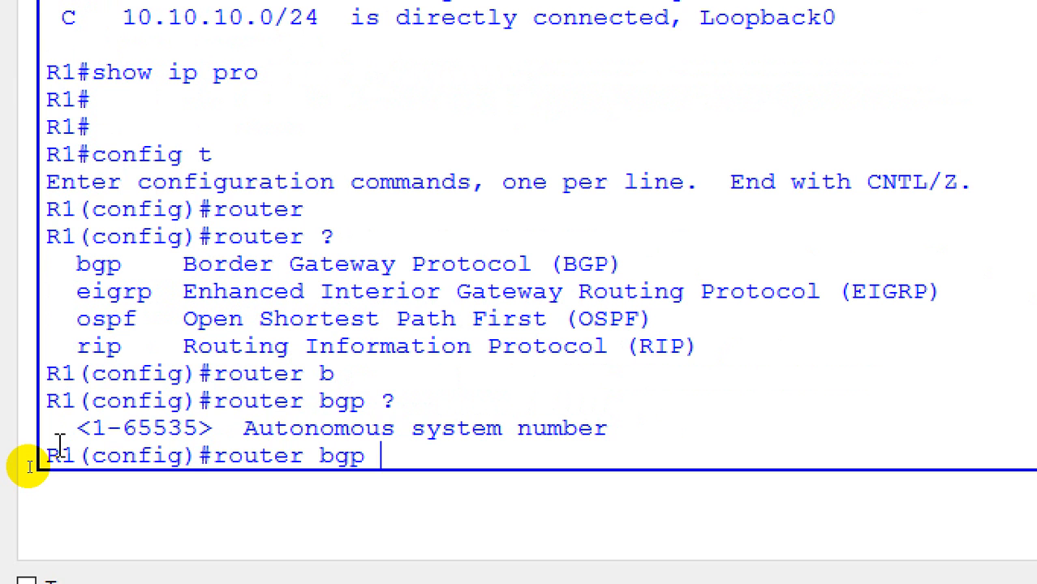
{"action": "type", "text": "1"}
{"action": "key", "text": "Return"}
{"action": "type", "text": "re"}
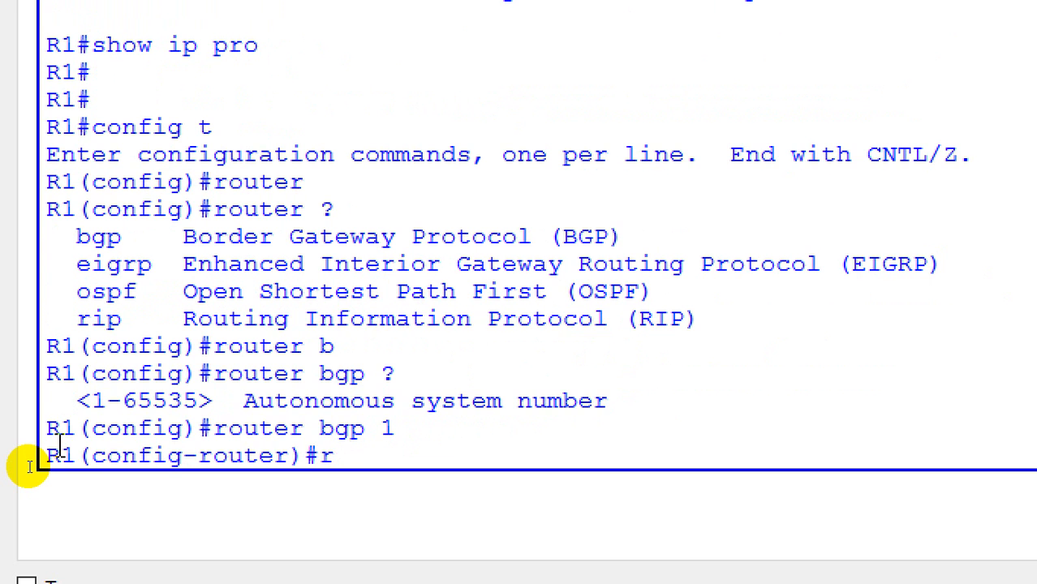
{"action": "key", "text": "Tab"}
{"action": "key", "text": "BackSpace"}
{"action": "key", "text": "BackSpace"}
{"action": "key", "text": "BackSpace"}
{"action": "key", "text": "BackSpace"}
{"action": "key", "text": "BackSpace"}
{"action": "key", "text": "BackSpace"}
{"action": "key", "text": "BackSpace"}
{"action": "key", "text": "BackSpace"}
{"action": "key", "text": "BackSpace"}
{"action": "key", "text": "BackSpace"}
{"action": "key", "text": "BackSpace"}
{"action": "key", "text": "BackSpace"}
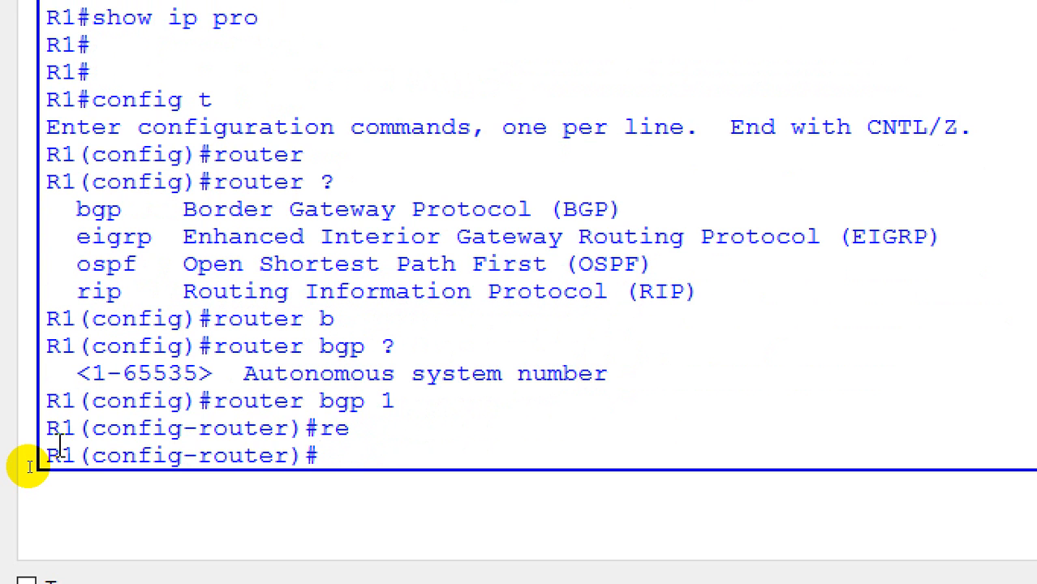
Begin a neighbor command in R1's BGP configuration, using the built-in help for commands starting with n and for the neighbor argument
{"action": "type", "text": "ne"}
{"action": "key", "text": "Tab"}
{"action": "key", "text": "BackSpace"}
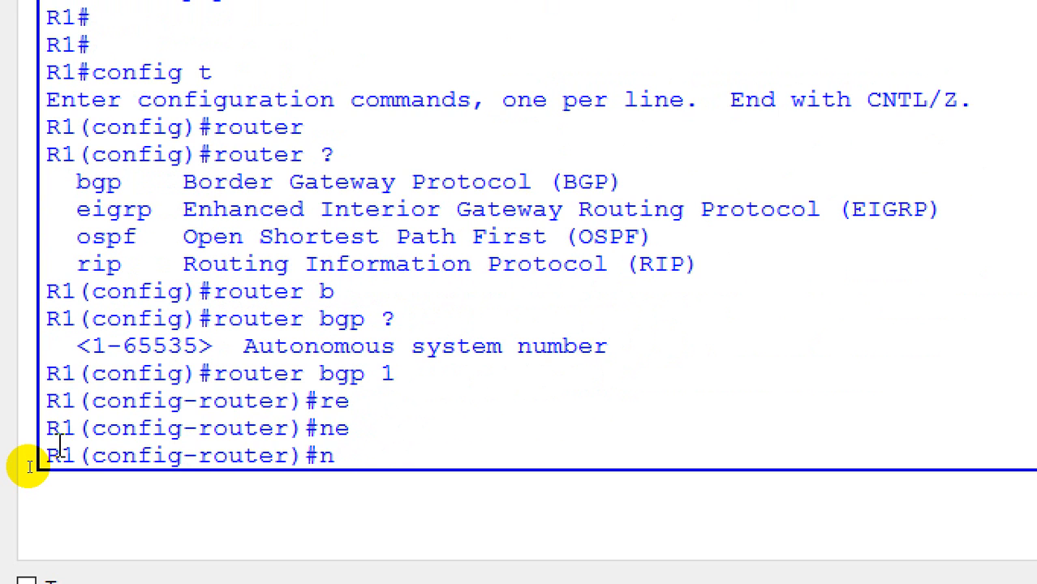
{"action": "type", "text": "?"}
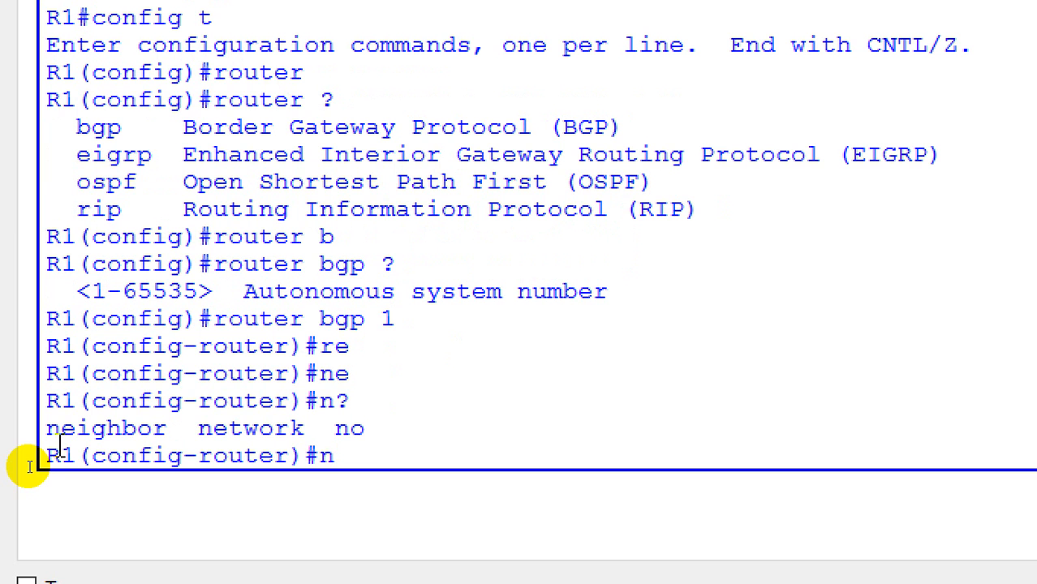
{"action": "key", "text": "Tab"}
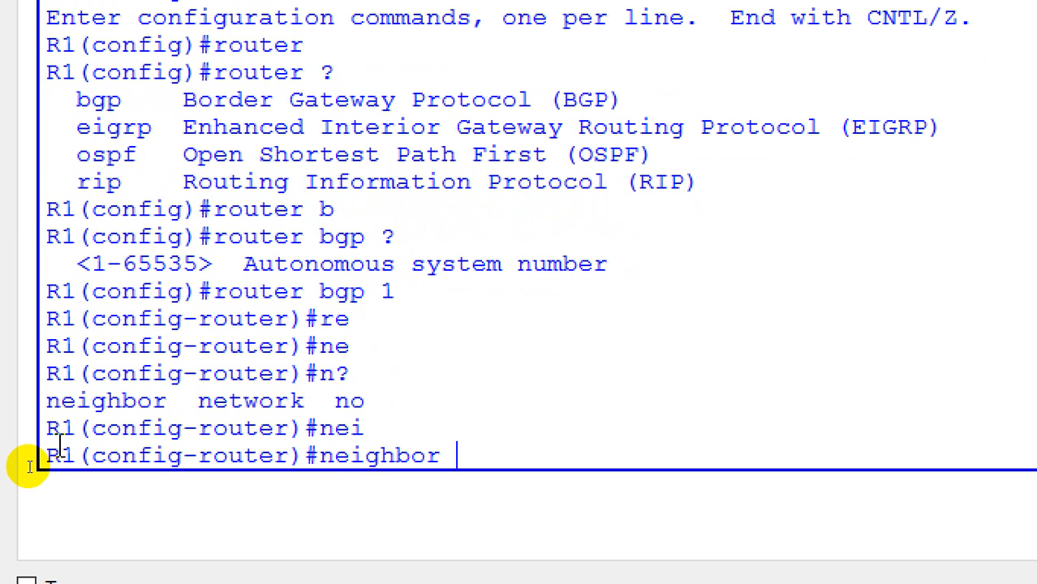
{"action": "type", "text": "?"}
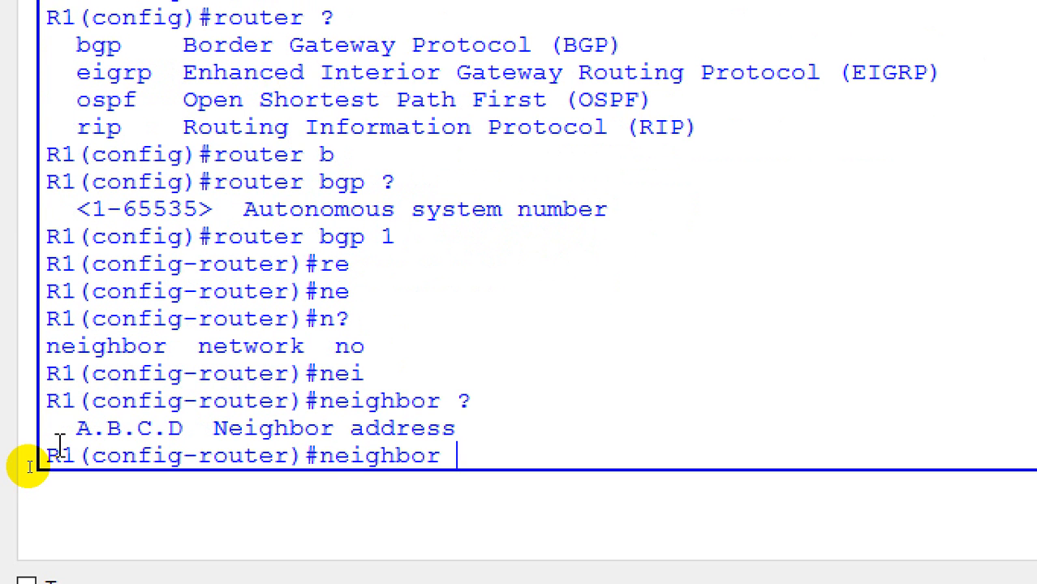
{"action": "type", "text": "11."}
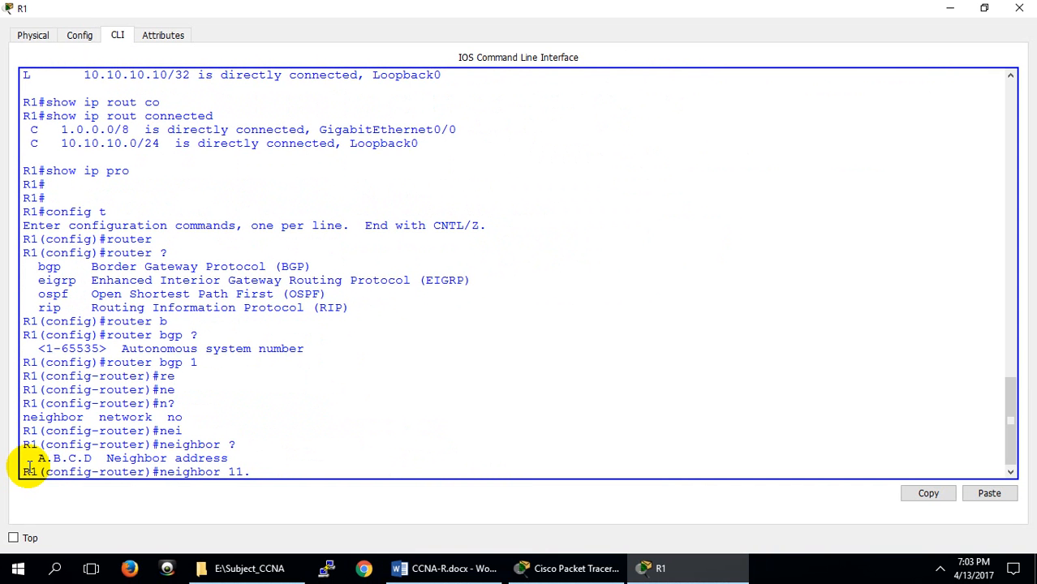
Return to the topology and open router R2's command-line interface in a maximized window
{"action": "left_click", "coordinate": [584, 571]}
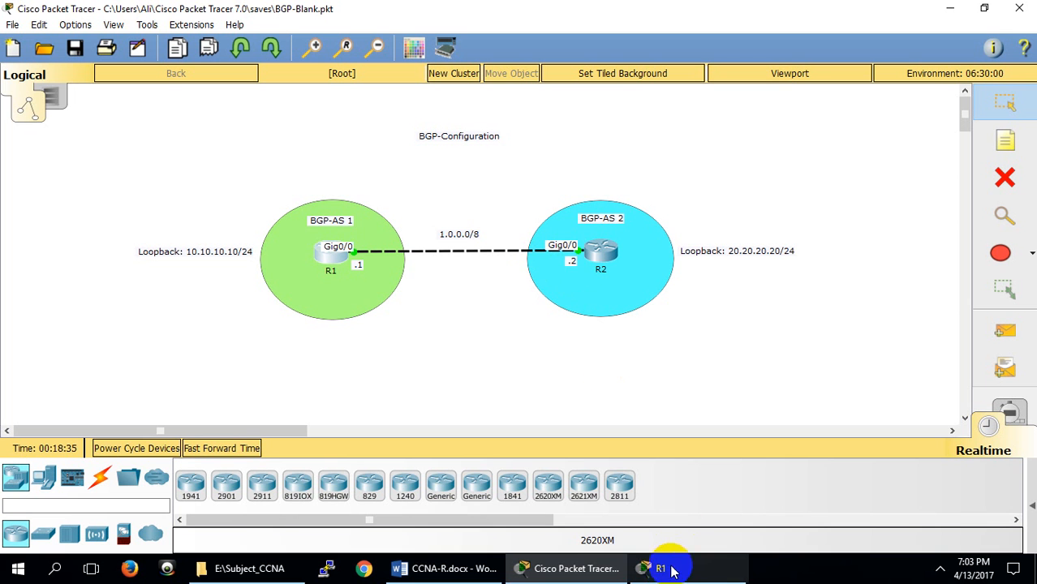
{"action": "left_click", "coordinate": [606, 248]}
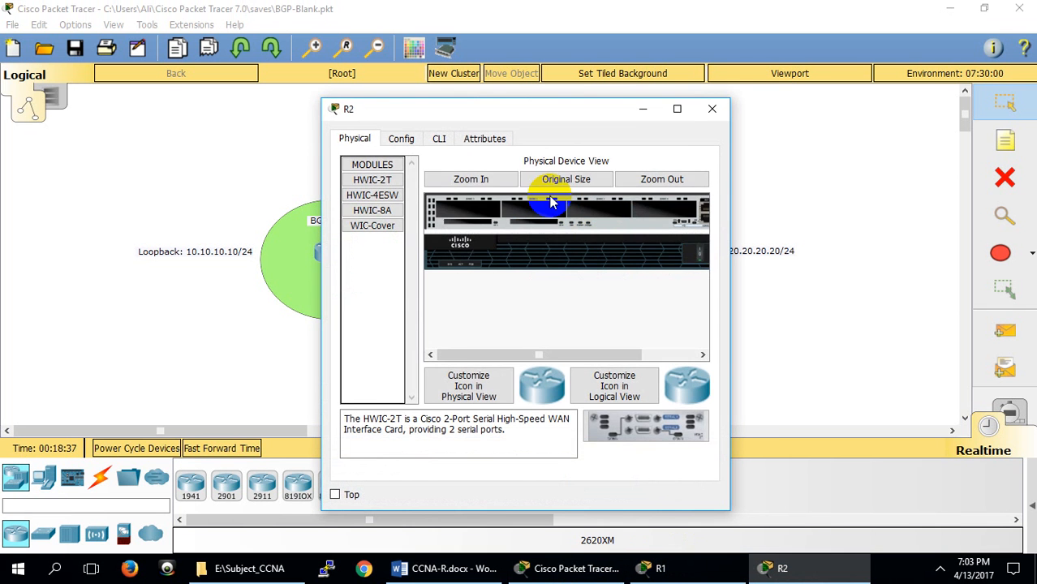
{"action": "left_click", "coordinate": [444, 139]}
{"action": "left_click", "coordinate": [676, 109]}
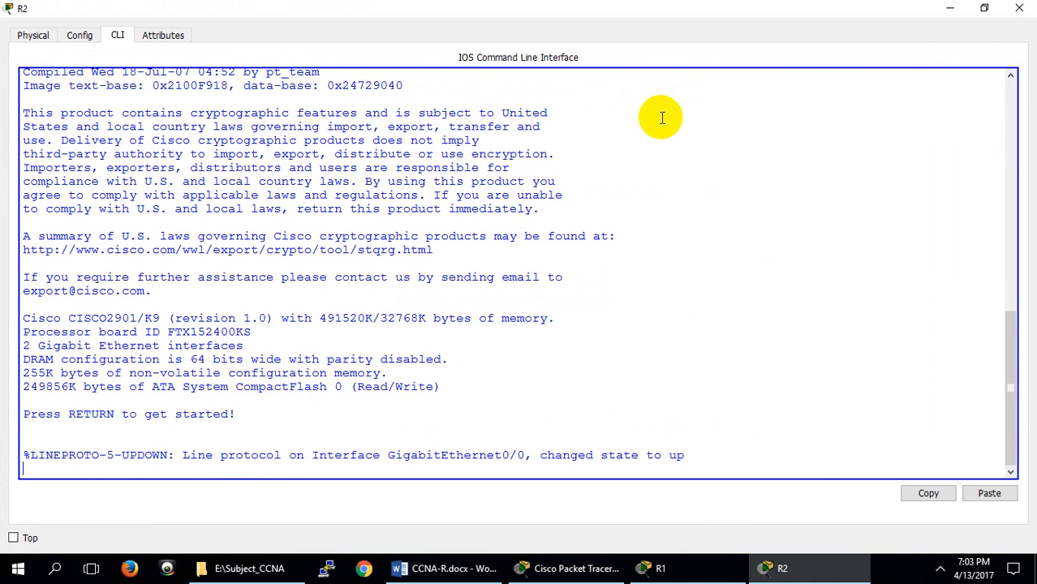
Start the console session on R2 and enter privileged EXEC mode with en
{"action": "key", "text": "Return"}
{"action": "key", "text": "Return"}
{"action": "key", "text": "Return"}
{"action": "key", "text": "Return"}
{"action": "type", "text": "ne"}
{"action": "key", "text": "Return"}
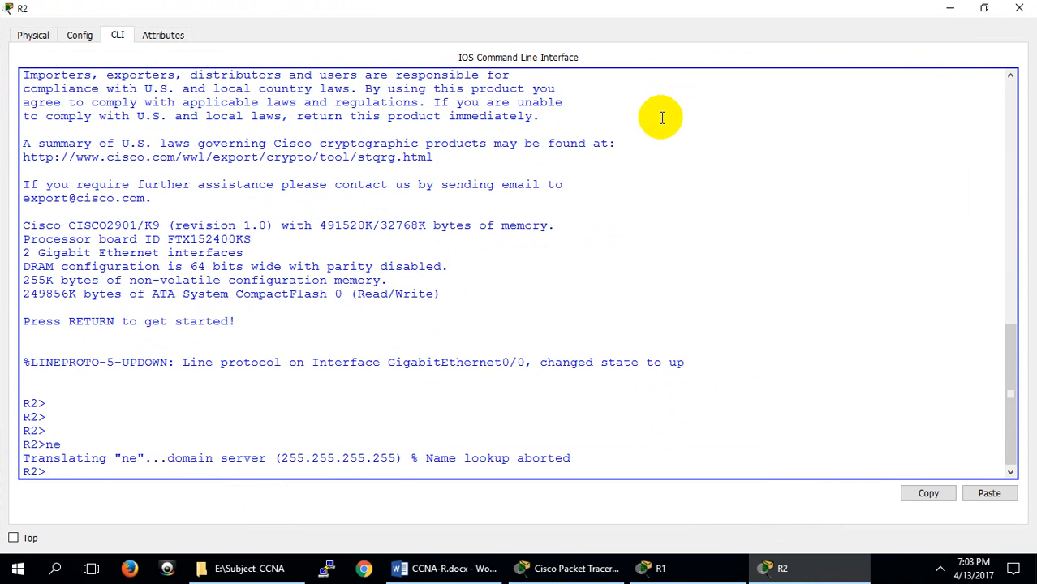
{"action": "key", "text": "Return"}
{"action": "key", "text": "Return"}
{"action": "type", "text": "en"}
{"action": "key", "text": "Return"}
Display R2's brief interface summary with show ip interface br
{"action": "type", "text": "show"}
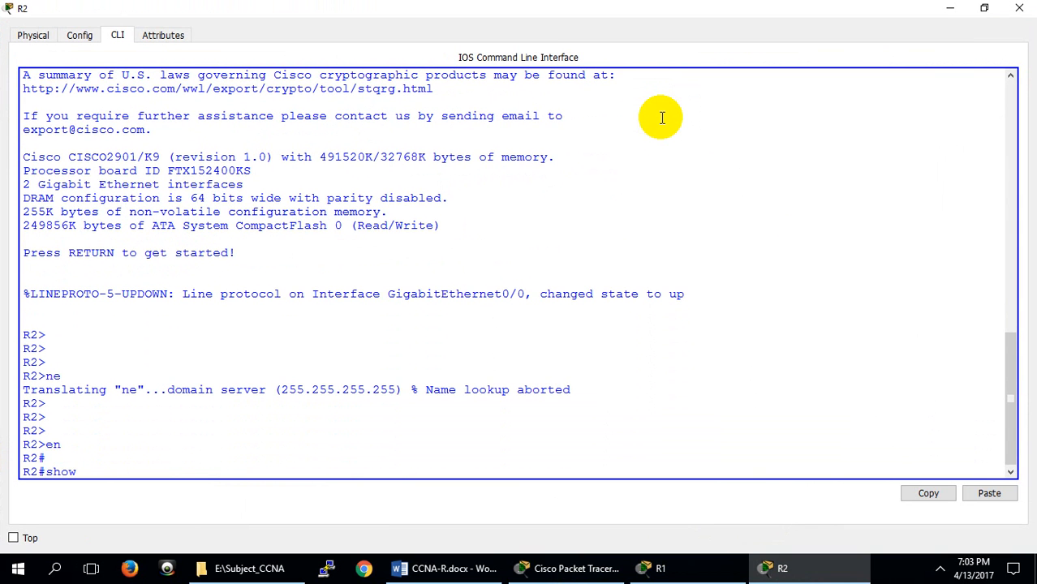
{"action": "type", "text": " ip in"}
{"action": "key", "text": "Tab"}
{"action": "type", "text": "br"}
{"action": "key", "text": "Return"}
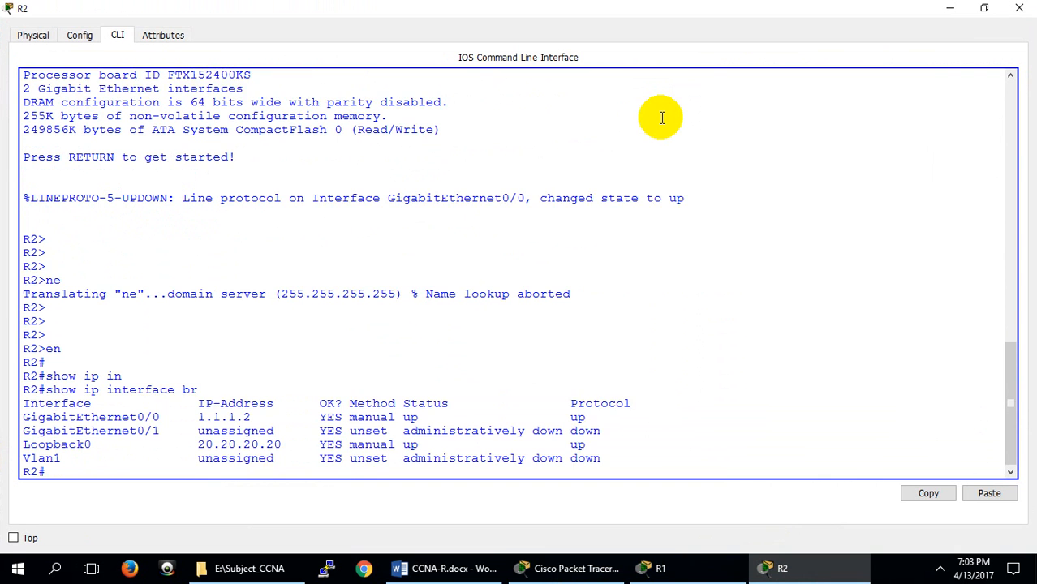
{"action": "key", "text": "Return"}
{"action": "key", "text": "Return"}
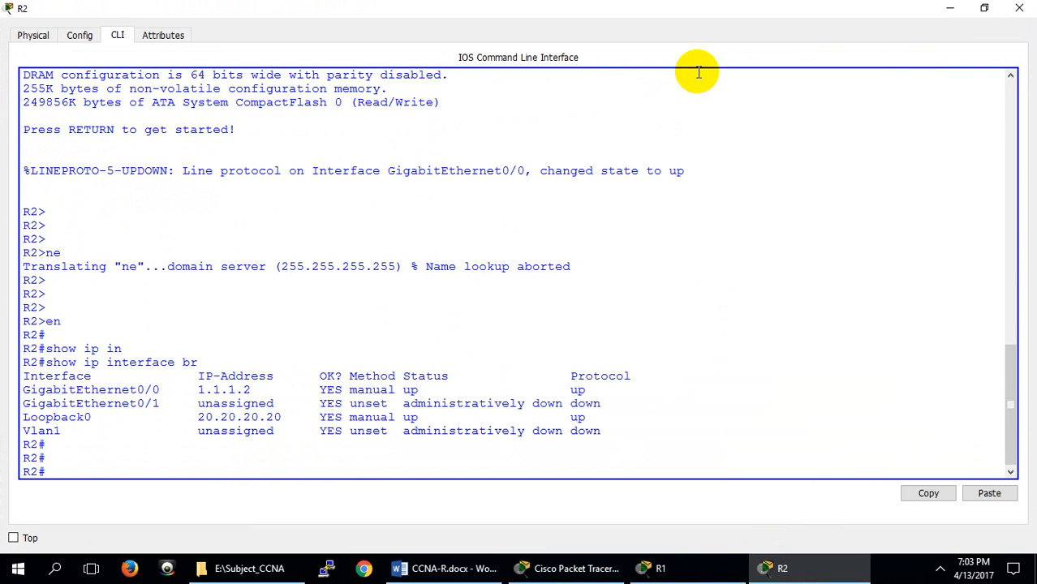
Go back to R1 and extend the pending command to neighbor 1.1.1.2 remote-as
{"action": "left_click", "coordinate": [661, 568]}
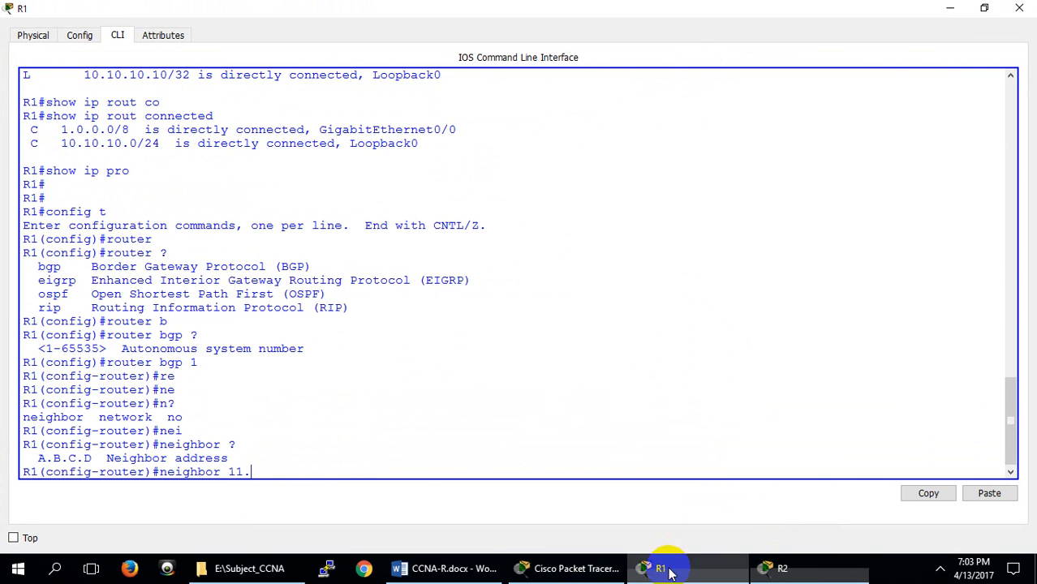
{"action": "key", "text": "BackSpace"}
{"action": "key", "text": "BackSpace"}
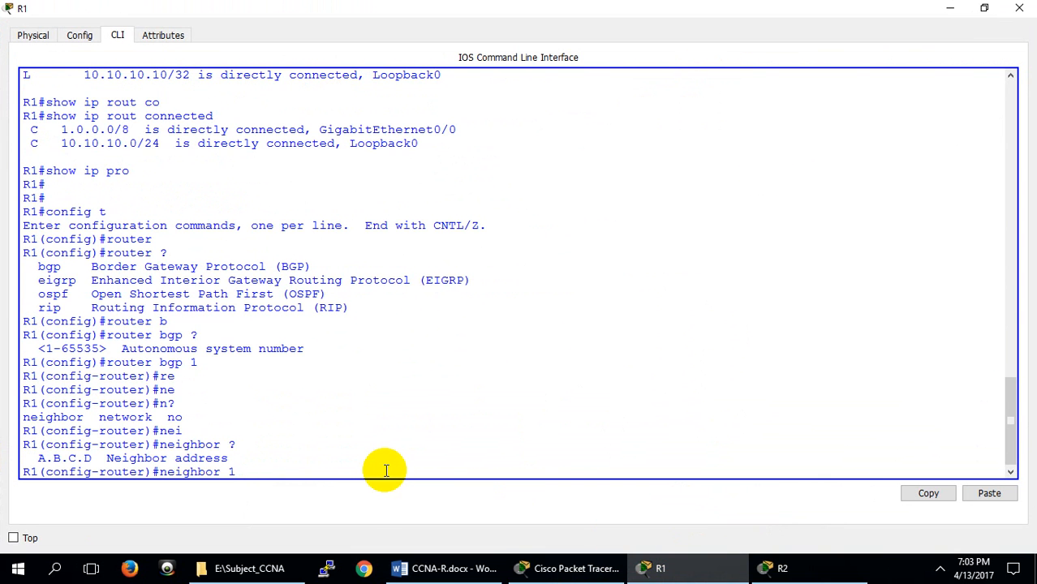
{"action": "type", "text": ".1.1.2 re"}
{"action": "key", "text": "Tab"}
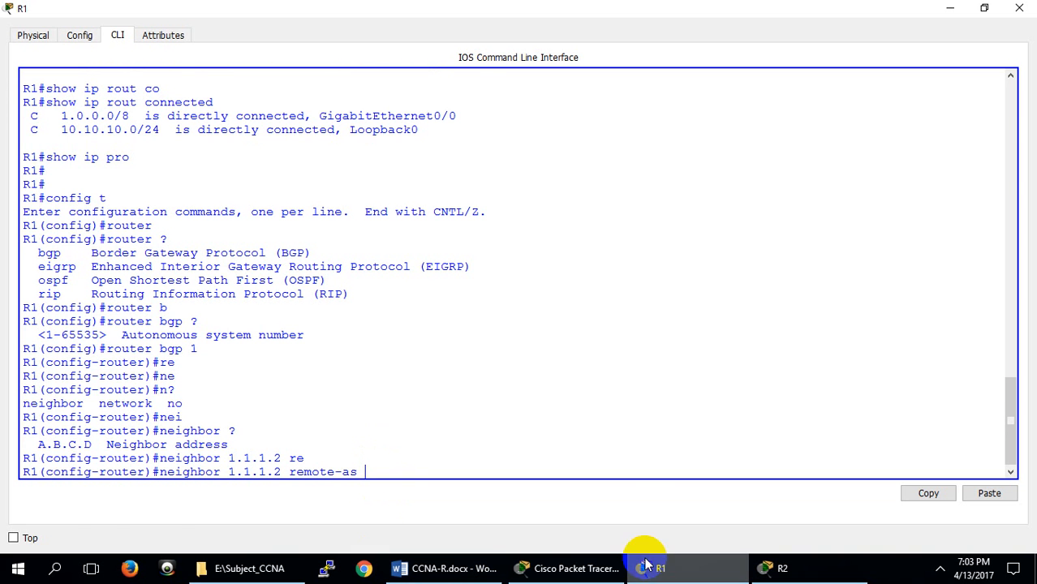
Check the AS numbers in the topology and on R1, and complete the neighbor 1.1.1.2 command with remote-as 2
{"action": "left_click", "coordinate": [562, 567]}
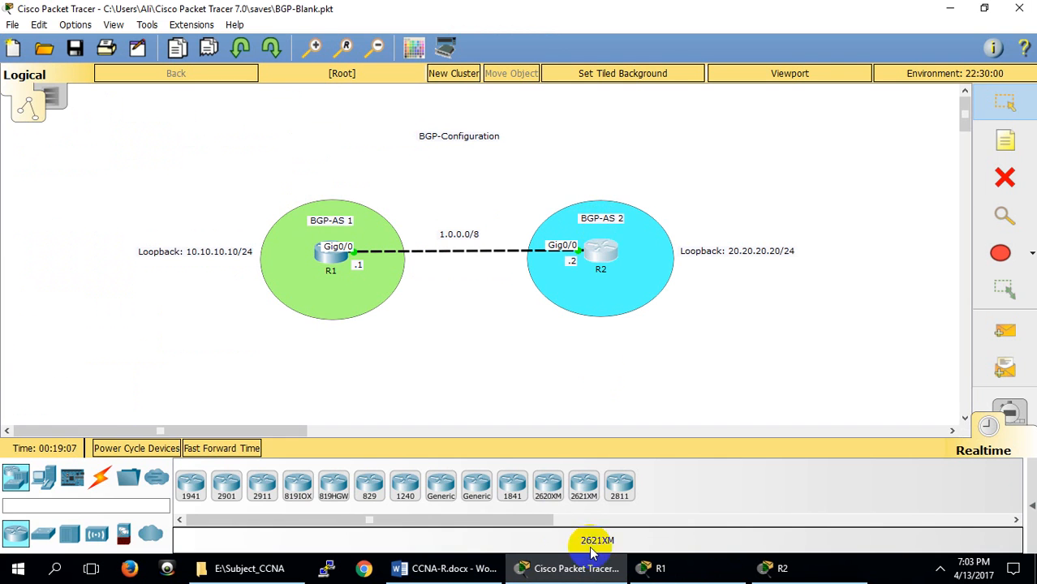
{"action": "left_click", "coordinate": [660, 568]}
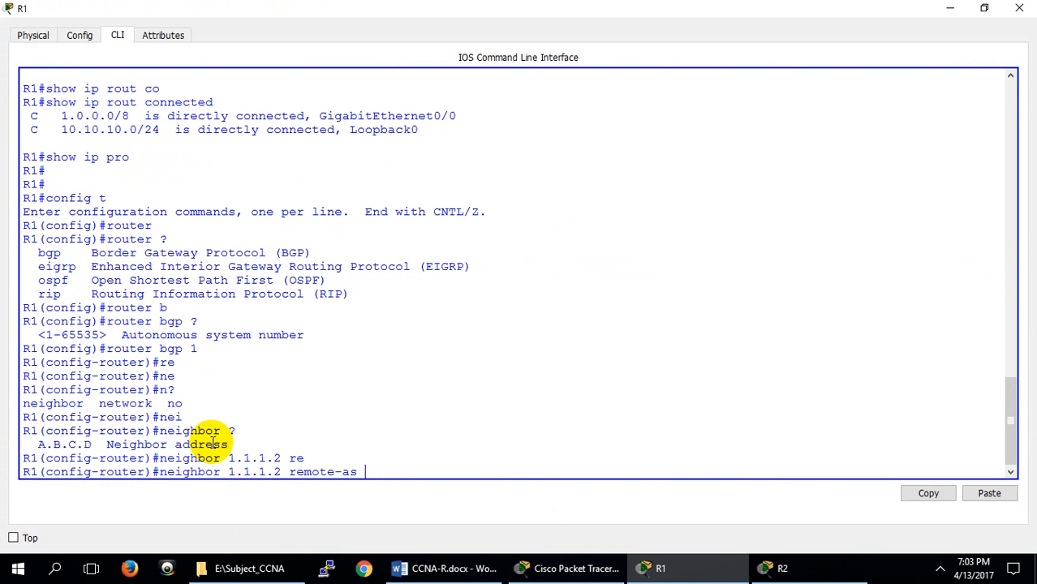
{"action": "double_click", "coordinate": [192, 349]}
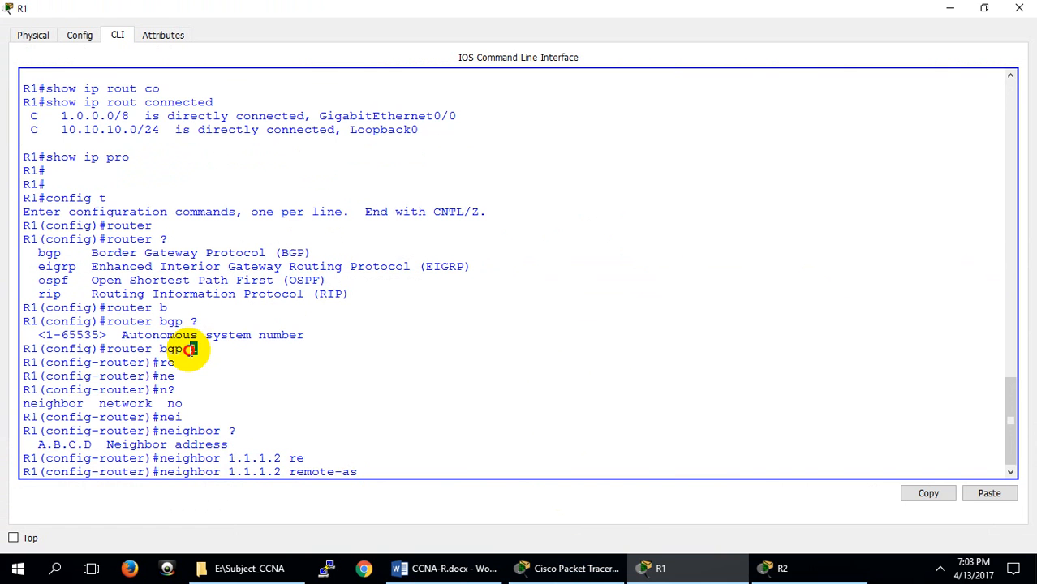
{"action": "left_click", "coordinate": [368, 466]}
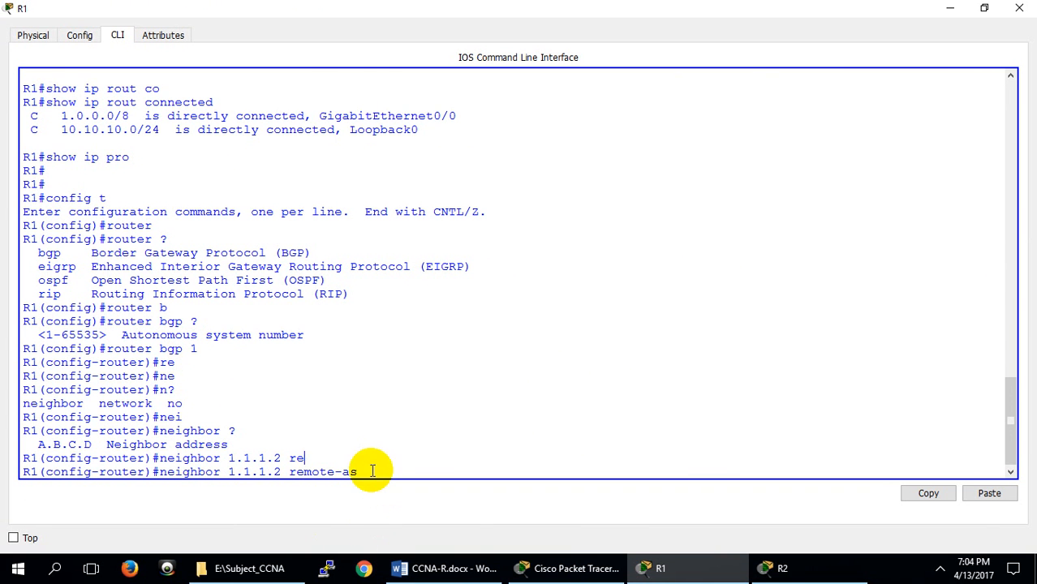
{"action": "type", "text": "2"}
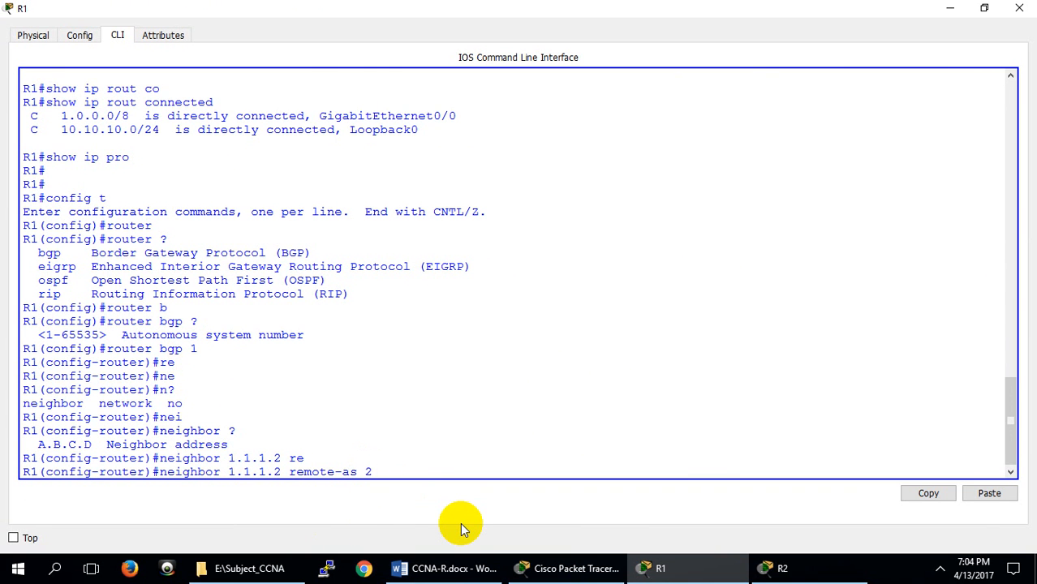
{"action": "key", "text": "Return"}
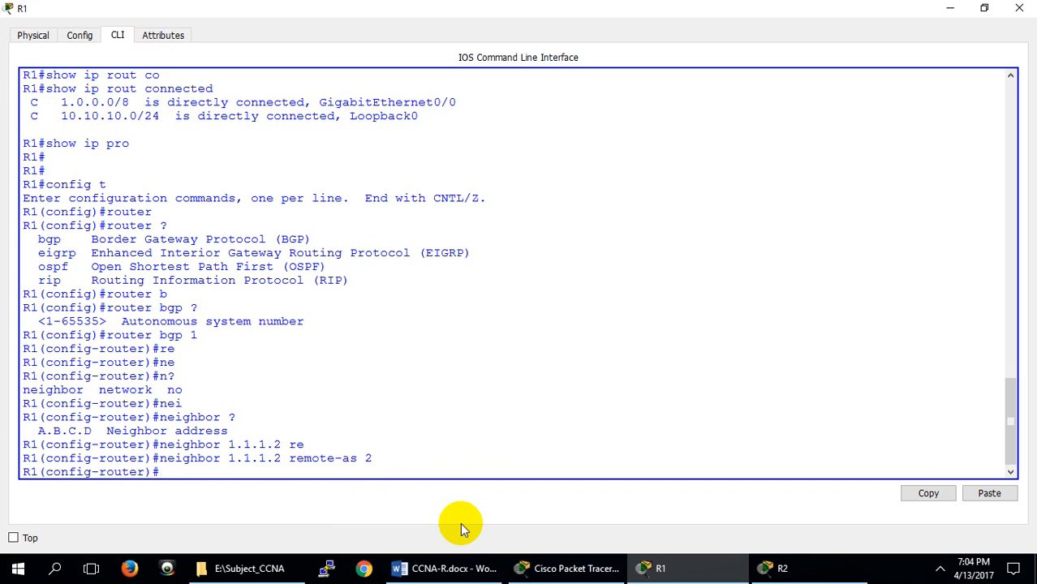
{"action": "key", "text": "Return"}
{"action": "key", "text": "Return"}
{"action": "key", "text": "Return"}
{"action": "key", "text": "Return"}
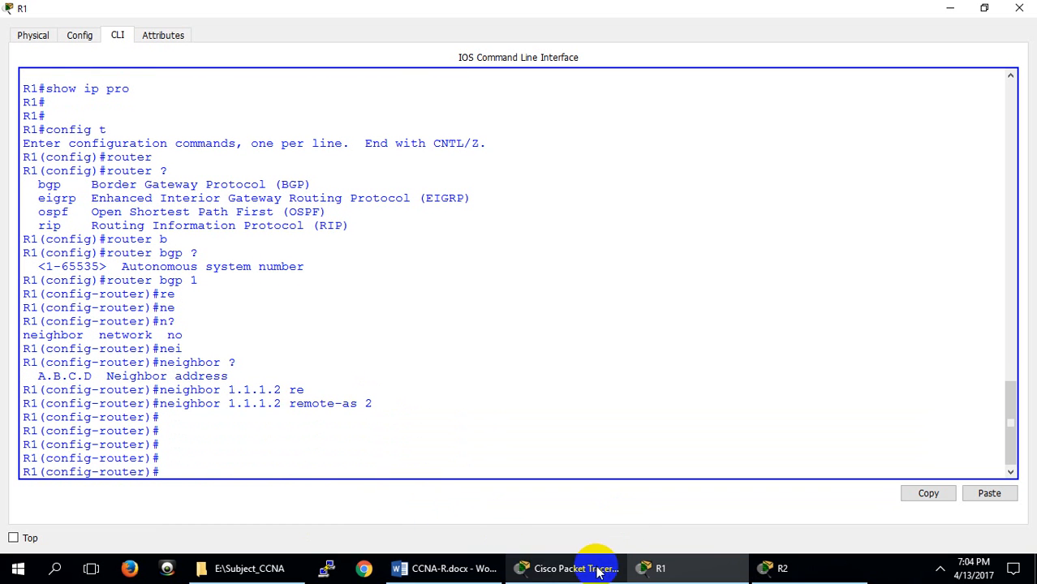
Switch to R2, enter global configuration mode with config t, and start BGP with router bgp 2
{"action": "left_click", "coordinate": [770, 563]}
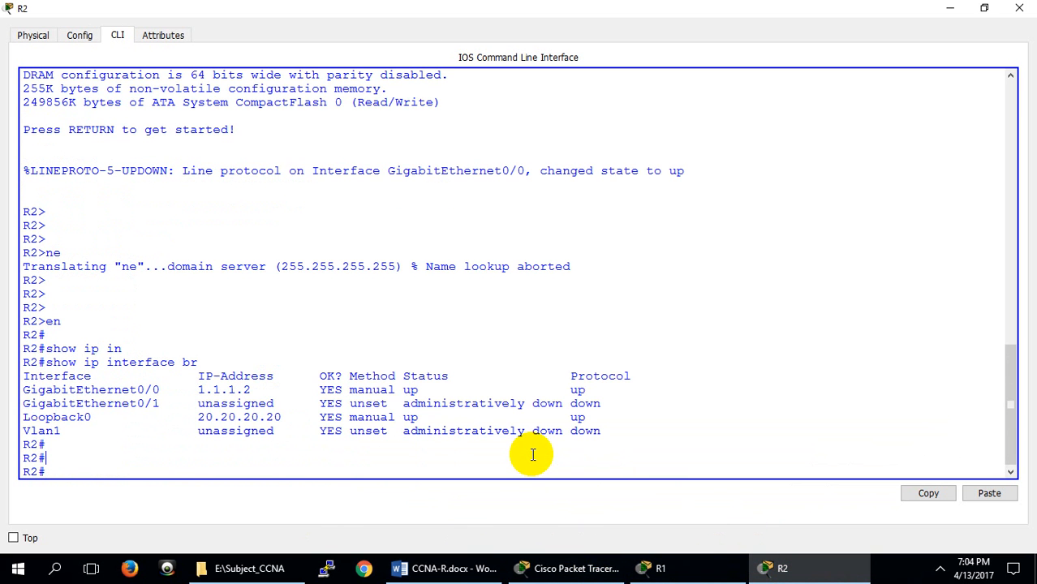
{"action": "type", "text": "config t"}
{"action": "key", "text": "Return"}
{"action": "type", "text": "router"}
{"action": "key", "text": "Tab"}
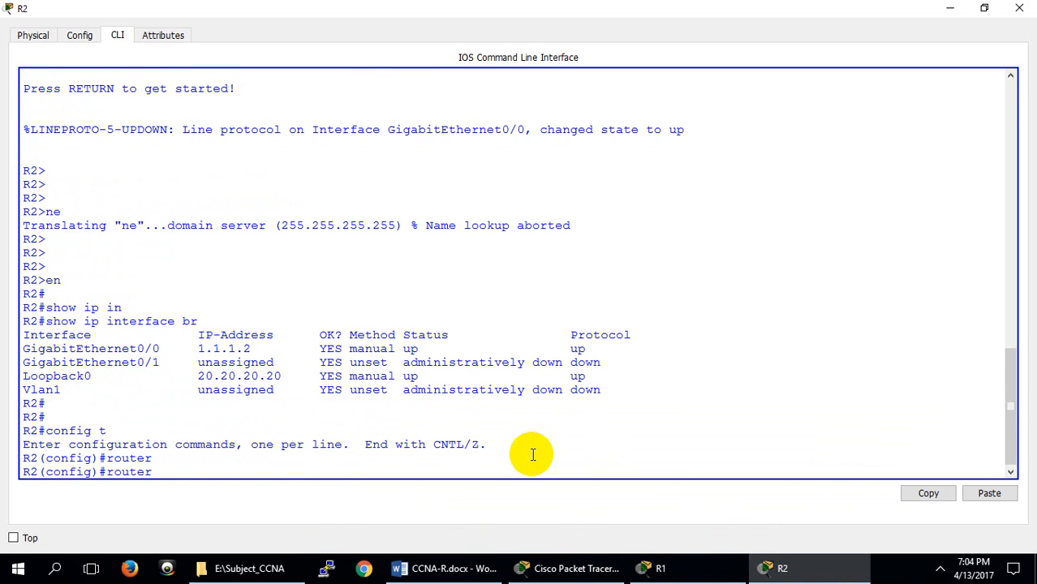
{"action": "type", "text": "b"}
{"action": "key", "text": "Tab"}
{"action": "type", "text": "2"}
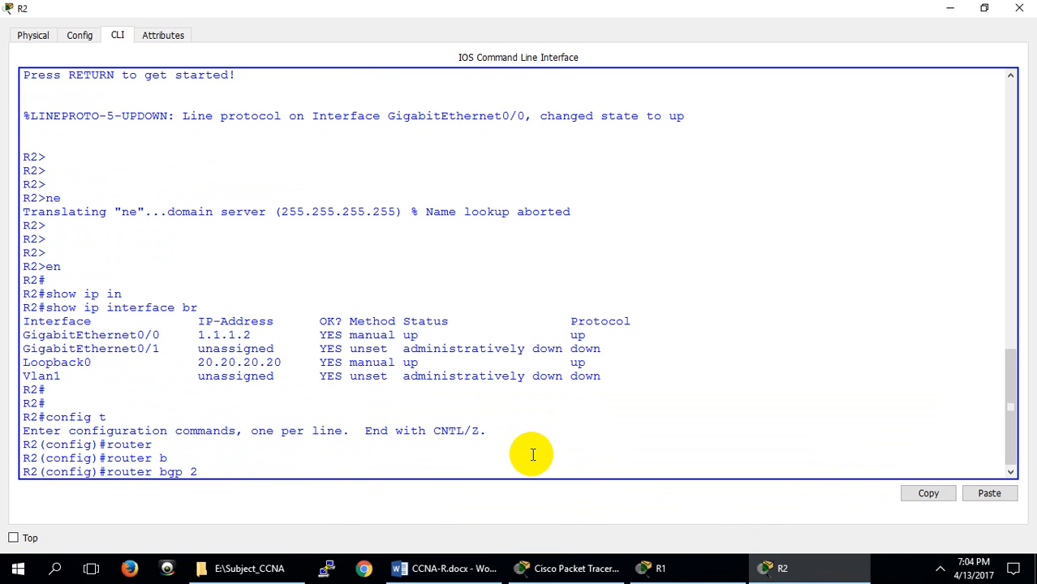
{"action": "key", "text": "Return"}
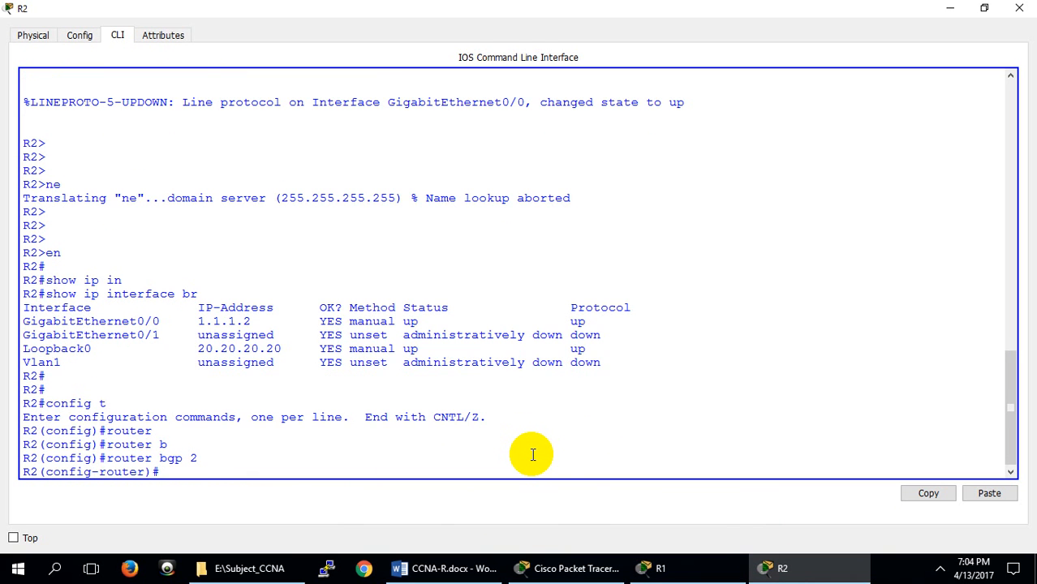
Define R1 as R2's BGP neighbor with neighbor 1.1.1.1 remote-as 1
{"action": "type", "text": "nei"}
{"action": "key", "text": "Tab"}
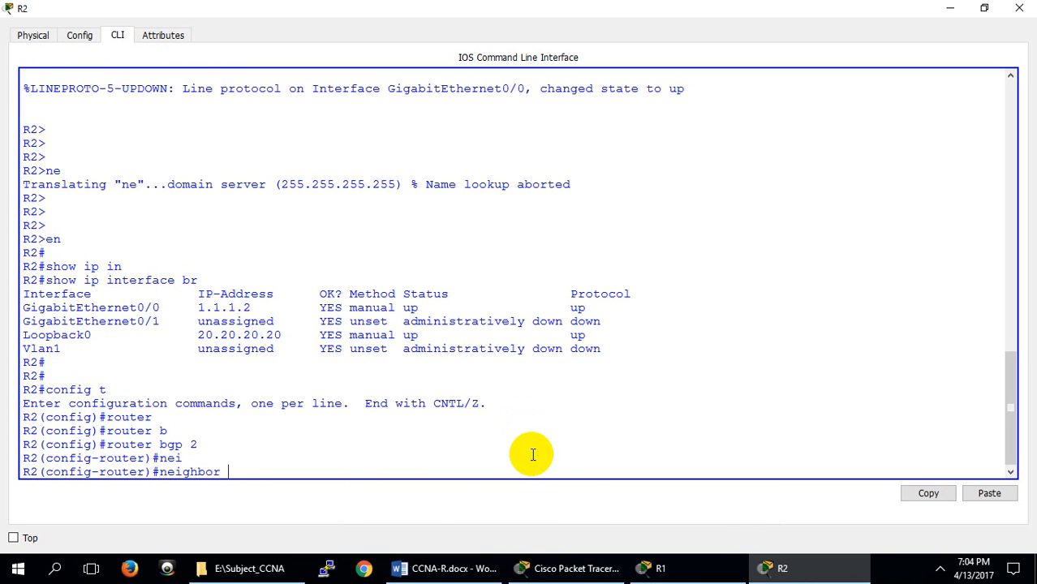
{"action": "type", "text": "1.1.1.1 re"}
{"action": "key", "text": "Tab"}
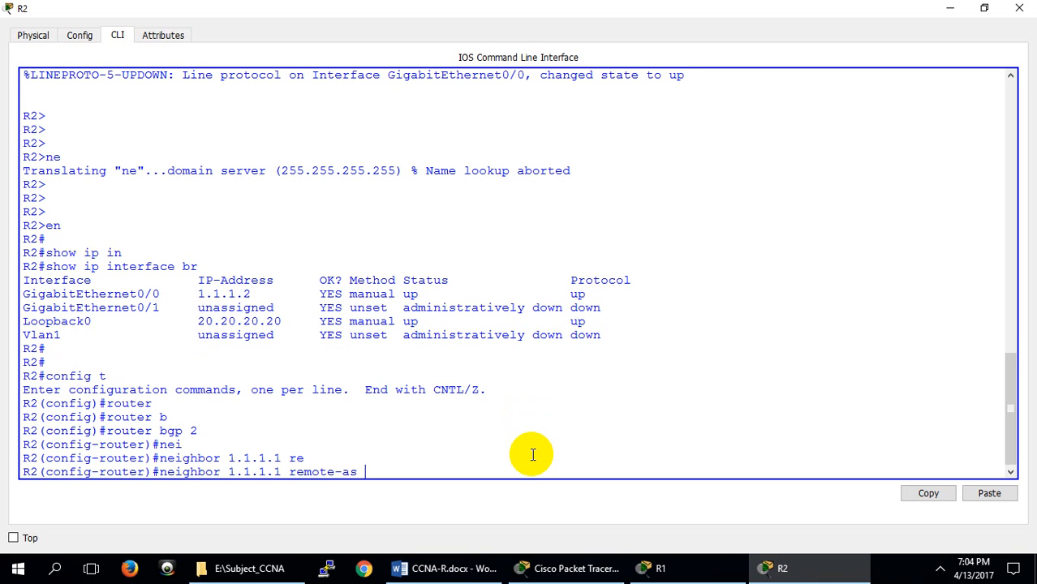
{"action": "type", "text": "1"}
{"action": "key", "text": "Return"}
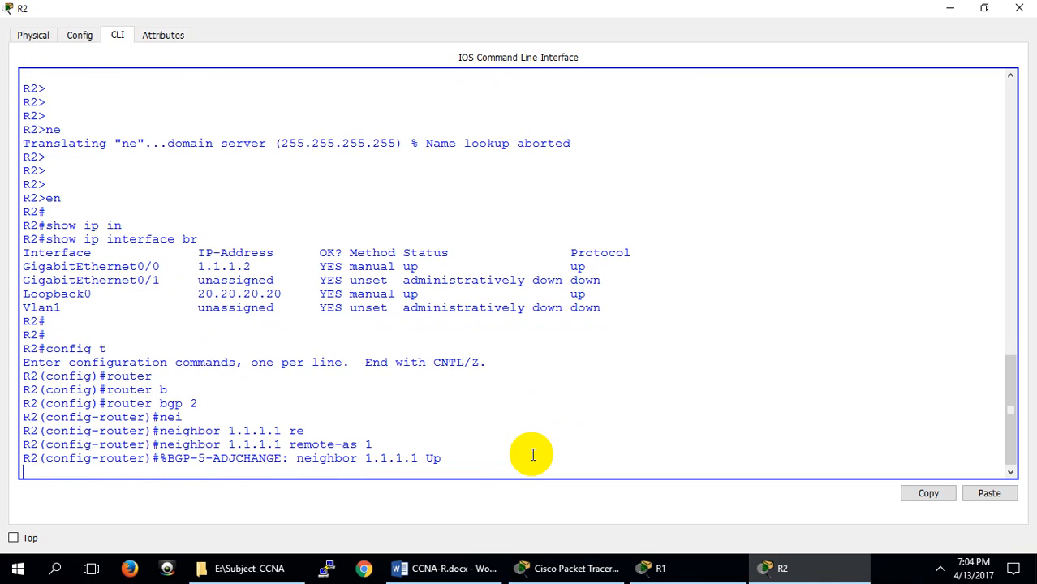
{"action": "key", "text": "Return"}
{"action": "key", "text": "Return"}
{"action": "key", "text": "Return"}
{"action": "key", "text": "Return"}
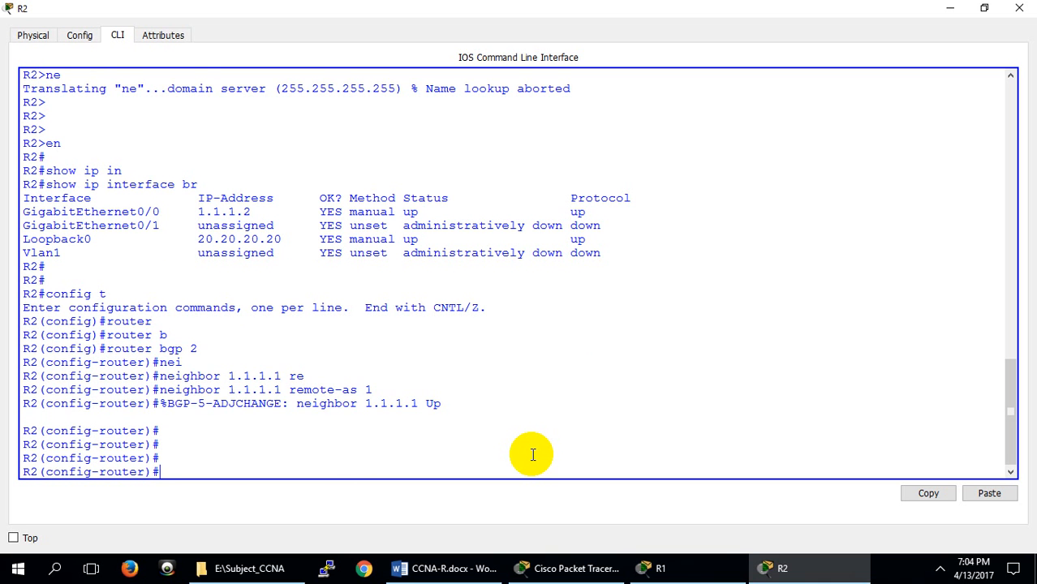
Check the neighbor status on R1, R2's Loopback0 address, and R1's connected routes
{"action": "left_click", "coordinate": [691, 566]}
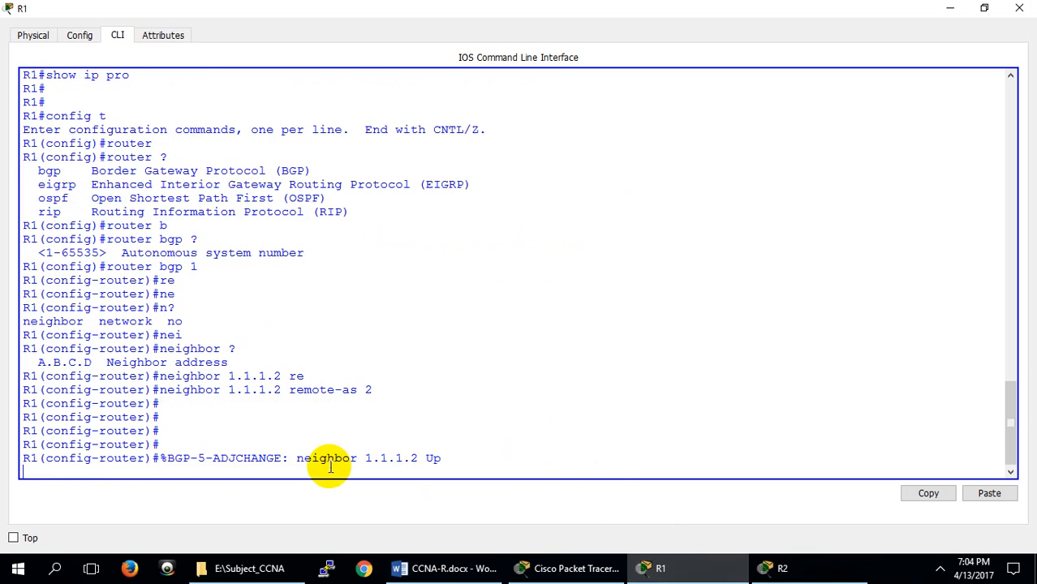
{"action": "left_click", "coordinate": [770, 567]}
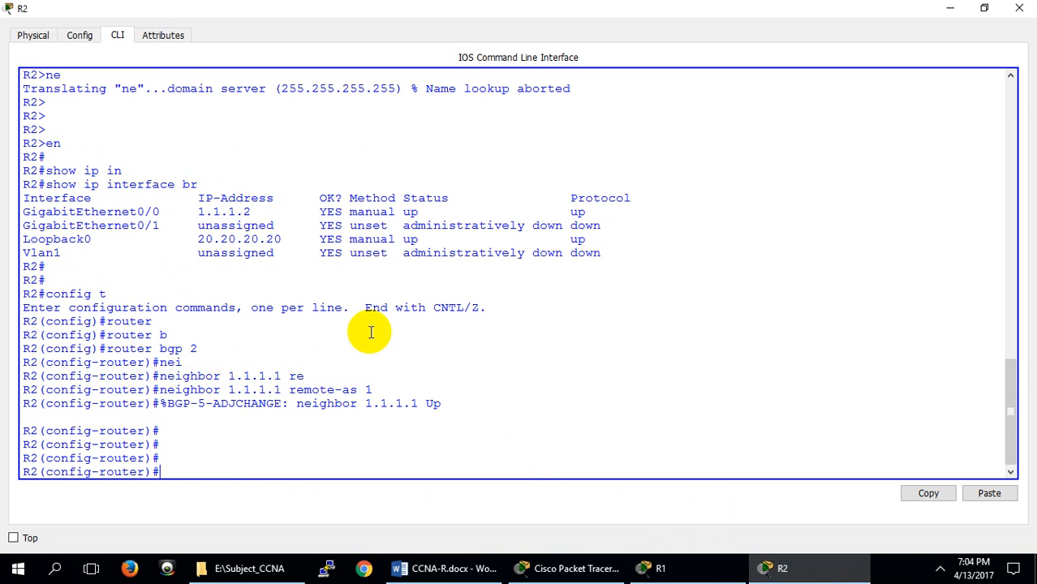
{"action": "left_click_drag", "start_coordinate": [197, 238], "coordinate": [261, 239]}
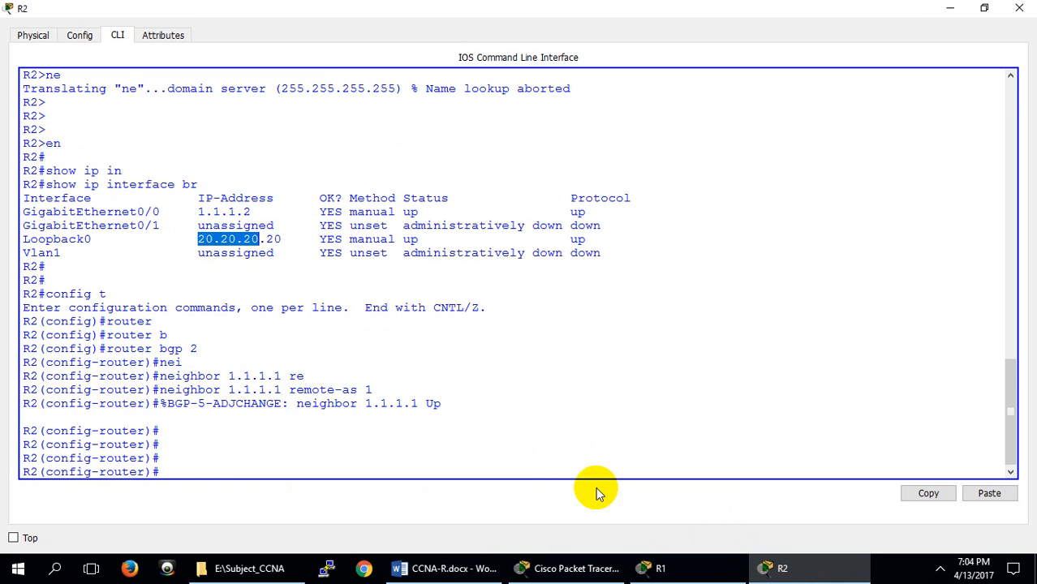
{"action": "left_click", "coordinate": [655, 566]}
{"action": "scroll", "coordinate": [140, 227], "scroll_direction": "up", "scroll_amount": 4}
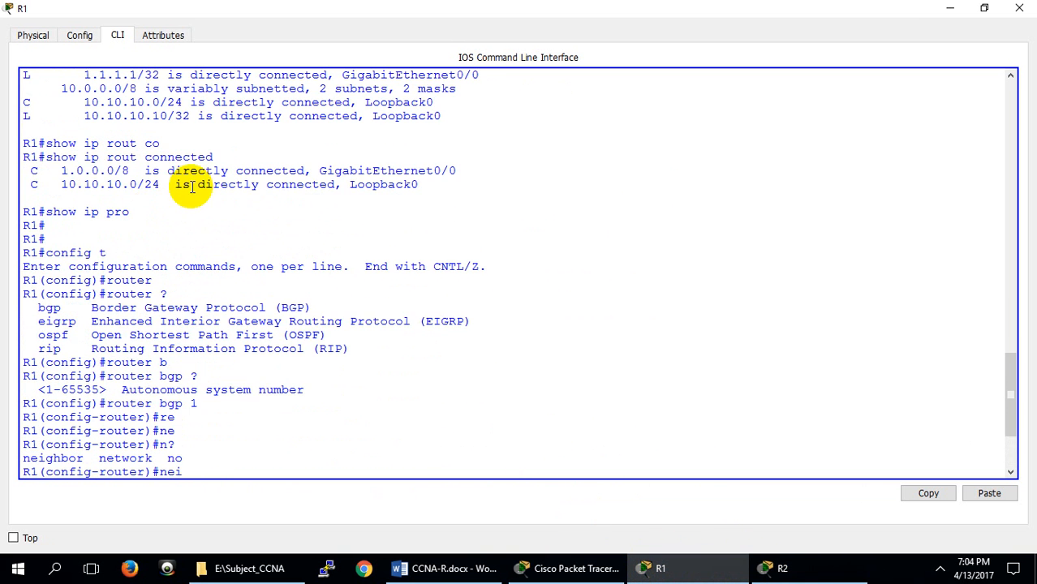
{"action": "scroll", "coordinate": [243, 284], "scroll_direction": "down", "scroll_amount": 1}
{"action": "scroll", "coordinate": [317, 401], "scroll_direction": "down", "scroll_amount": 3}
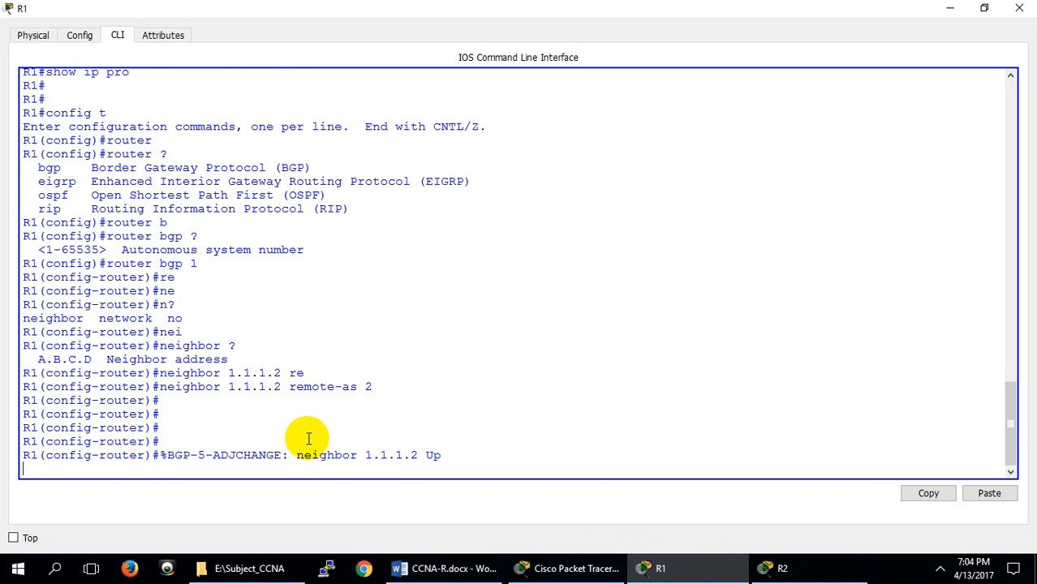
Leave configuration mode on R1 and ping its own loopback address 10.10.10.10
{"action": "key", "text": "Return"}
{"action": "key", "text": "Return"}
{"action": "key", "text": "Return"}
{"action": "key", "text": "ctrl+z"}
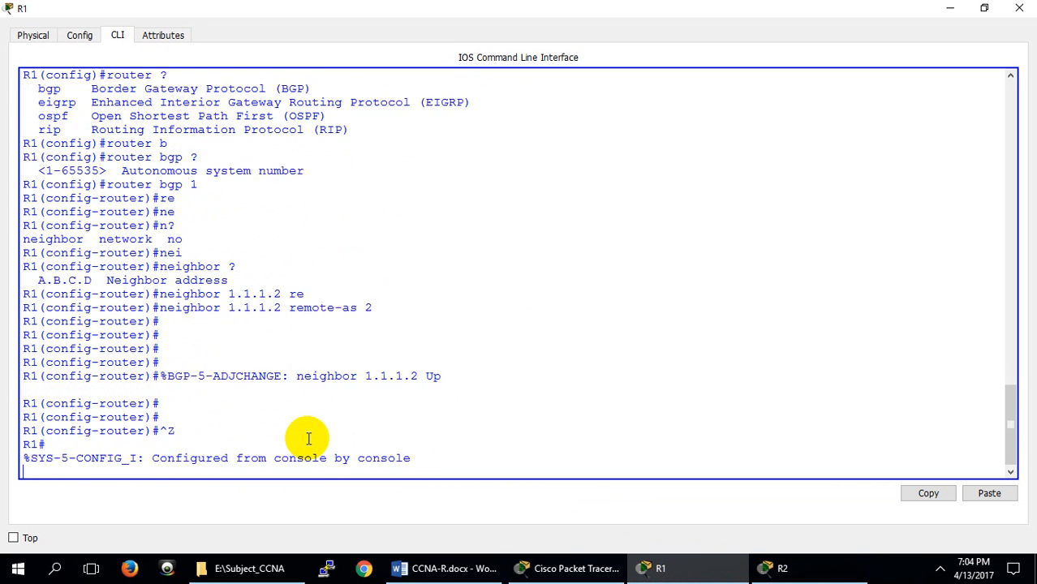
{"action": "key", "text": "Return"}
{"action": "type", "text": "ping 10.10.10.10"}
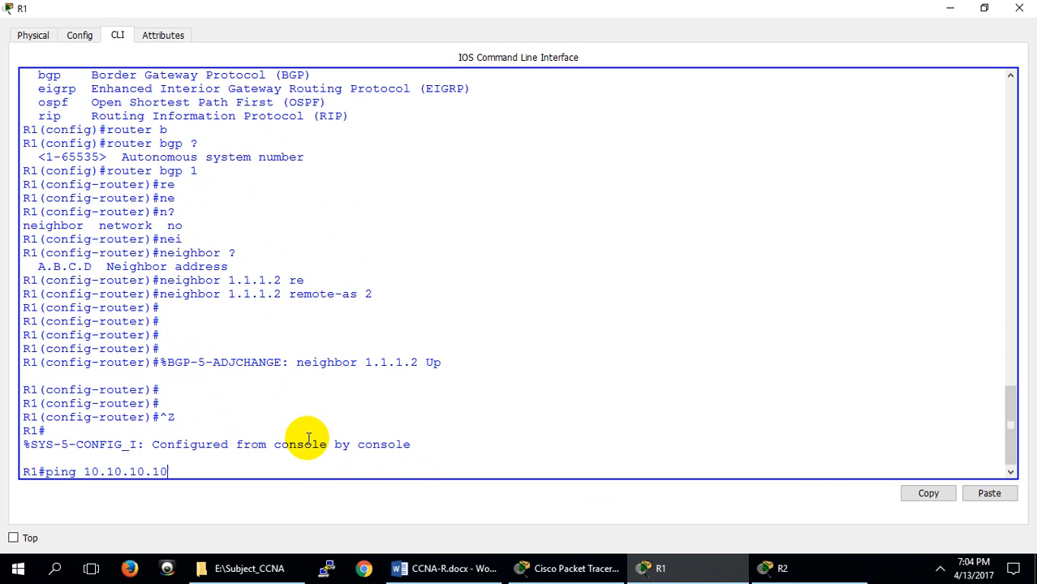
{"action": "key", "text": "Return"}
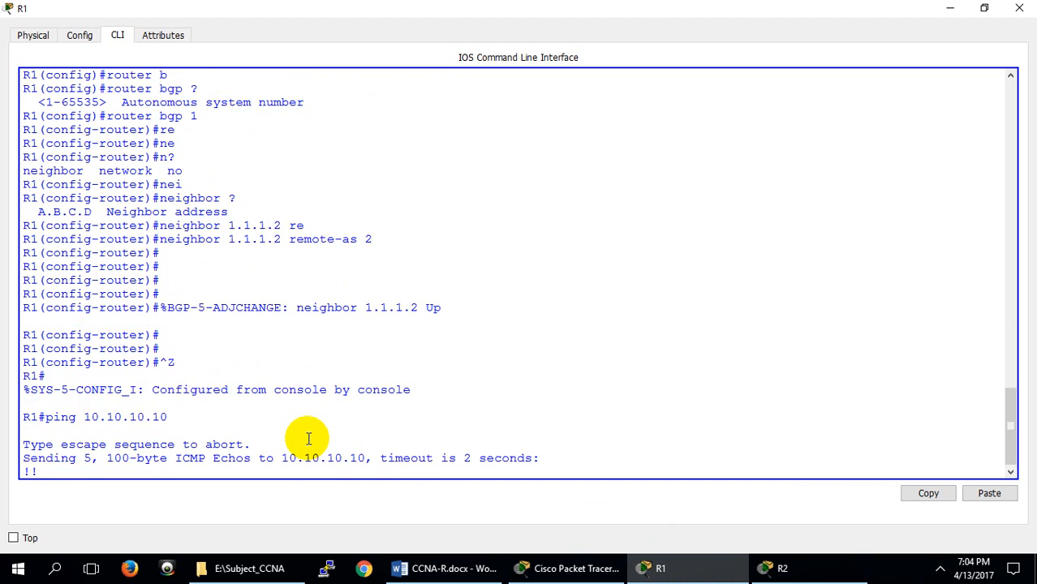
Reuse the previous ping command on R1, changing its target to R2's loopback address 20.20.20.20
{"action": "key", "text": "Up"}
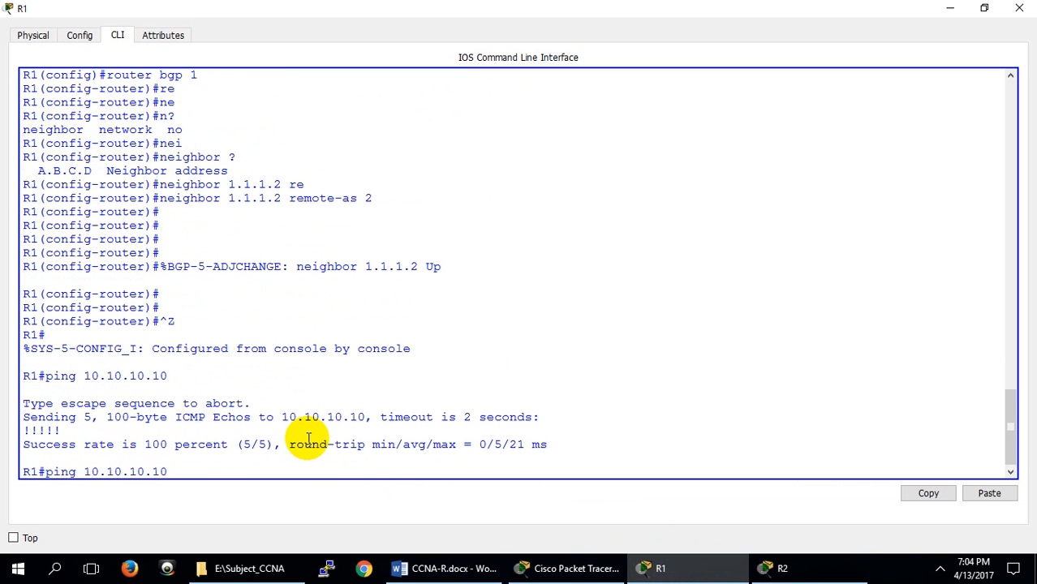
{"action": "key", "text": "Left"}
{"action": "key", "text": "Left"}
{"action": "key", "text": "Left"}
{"action": "key", "text": "Left"}
{"action": "key", "text": "Left"}
{"action": "key", "text": "Left"}
{"action": "key", "text": "Left"}
{"action": "key", "text": "Left"}
{"action": "key", "text": "Left"}
{"action": "key", "text": "BackSpace"}
{"action": "type", "text": "2"}
{"action": "key", "text": "BackSpace"}
{"action": "type", "text": "2"}
{"action": "key", "text": "BackSpace"}
{"action": "type", "text": "2"}
{"action": "key", "text": "BackSpace"}
{"action": "type", "text": "2"}
{"action": "key", "text": "Return"}
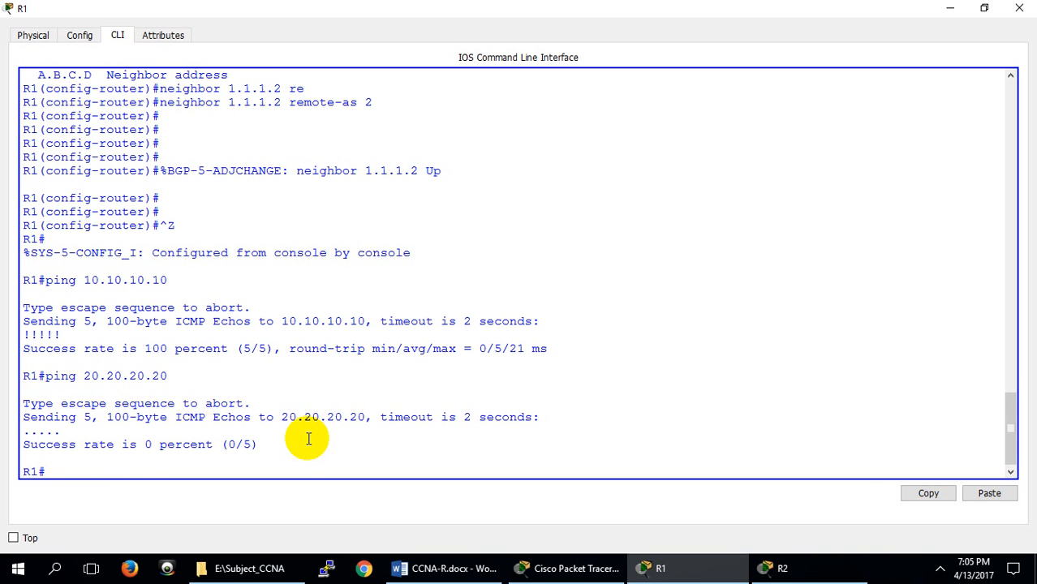
Return R1 to global configuration mode with config t and reopen its BGP process with router bgp 1
{"action": "key", "text": "Up"}
{"action": "key", "text": "Up"}
{"action": "key", "text": "Up"}
{"action": "key", "text": "Return"}
{"action": "key", "text": "Return"}
{"action": "key", "text": "Return"}
{"action": "key", "text": "Return"}
{"action": "key", "text": "Up"}
{"action": "key", "text": "Up"}
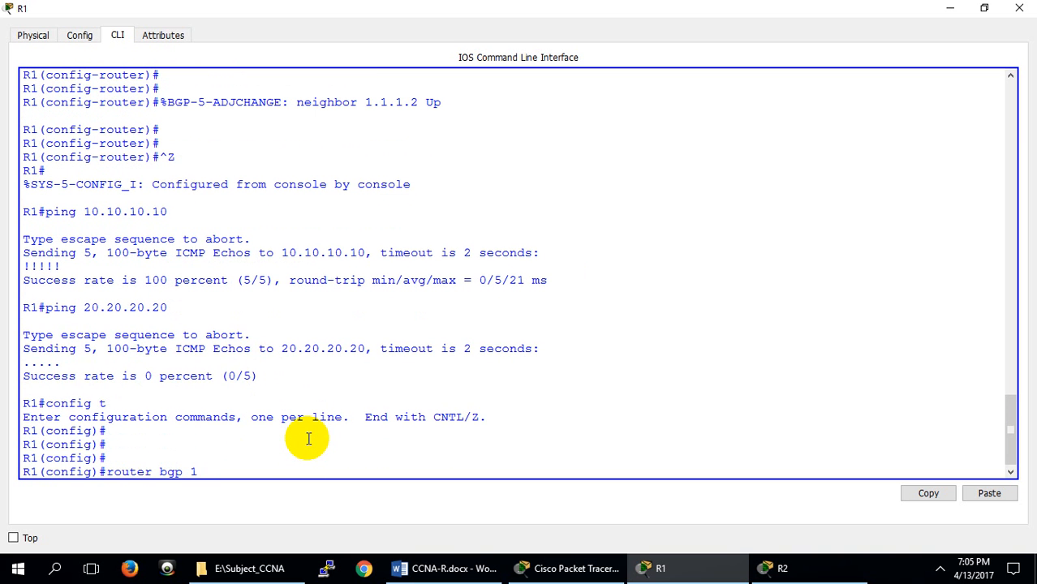
{"action": "key", "text": "Return"}
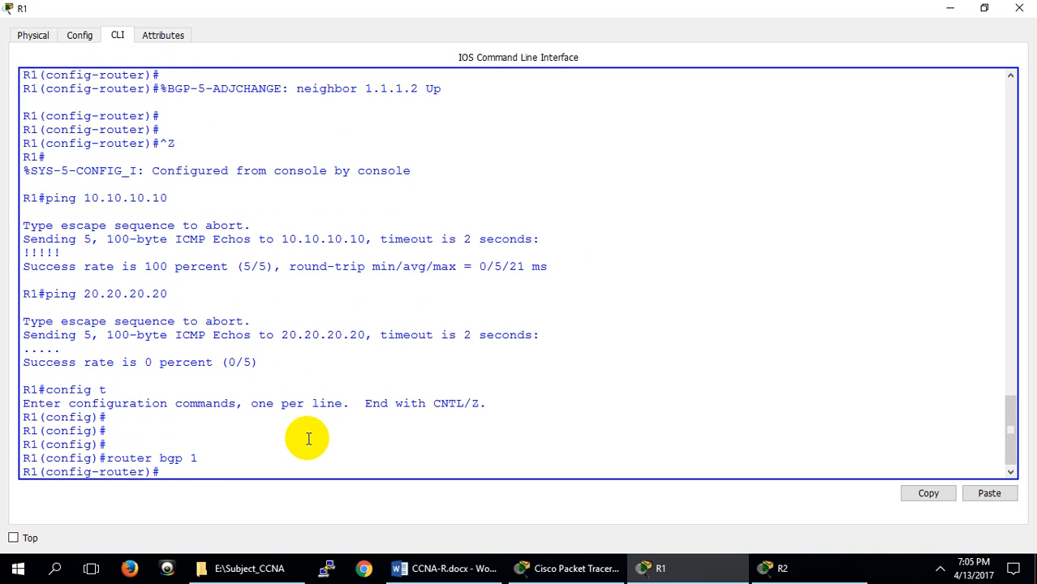
Advertise R1's loopback network in BGP with network 10.10.10.0 mask 255.255.255.0
{"action": "type", "text": "net"}
{"action": "key", "text": "Tab"}
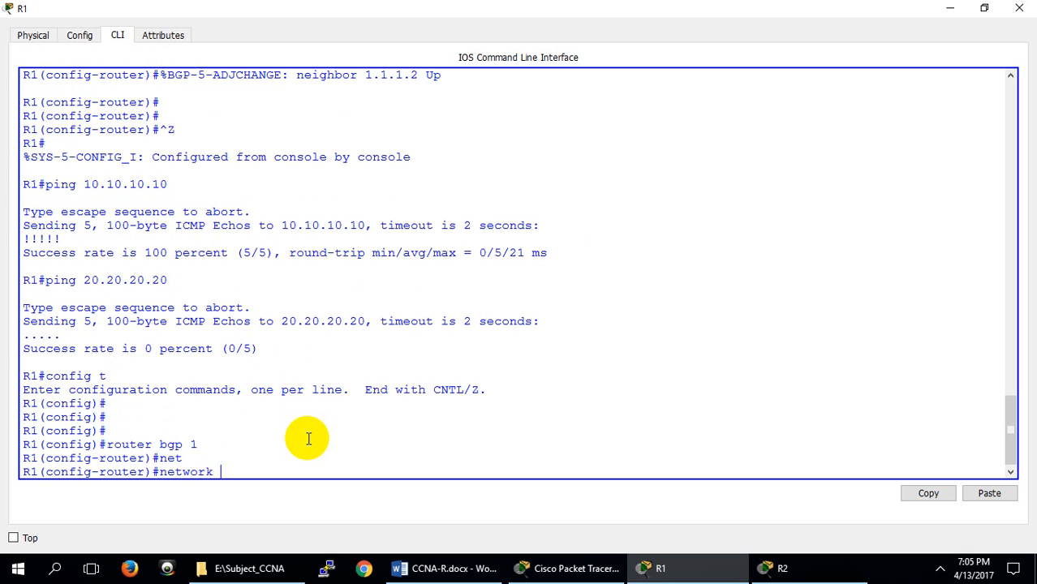
{"action": "type", "text": "10.10.10.0 mas"}
{"action": "key", "text": "Tab"}
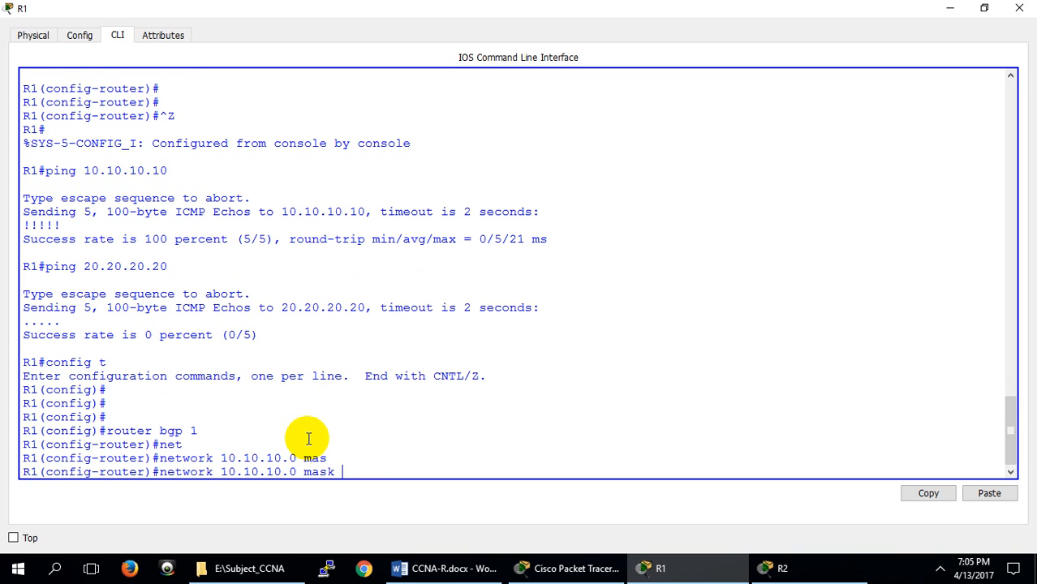
{"action": "type", "text": "255.255.255.0"}
{"action": "key", "text": "Return"}
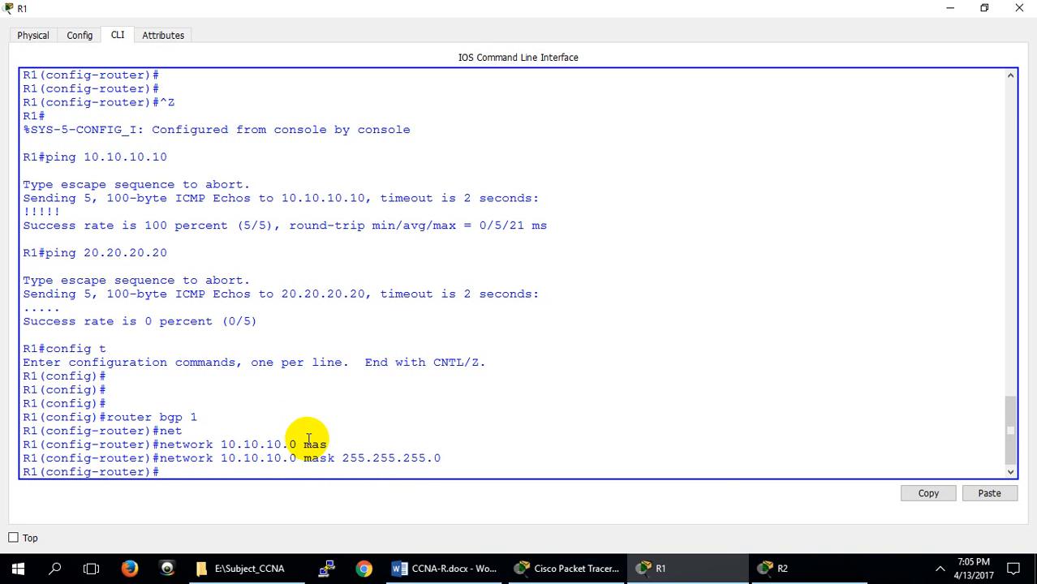
Switch to R2 and advertise its loopback network in BGP with network 20.20.20.0 mask 255.255.255.0
{"action": "left_click", "coordinate": [774, 568]}
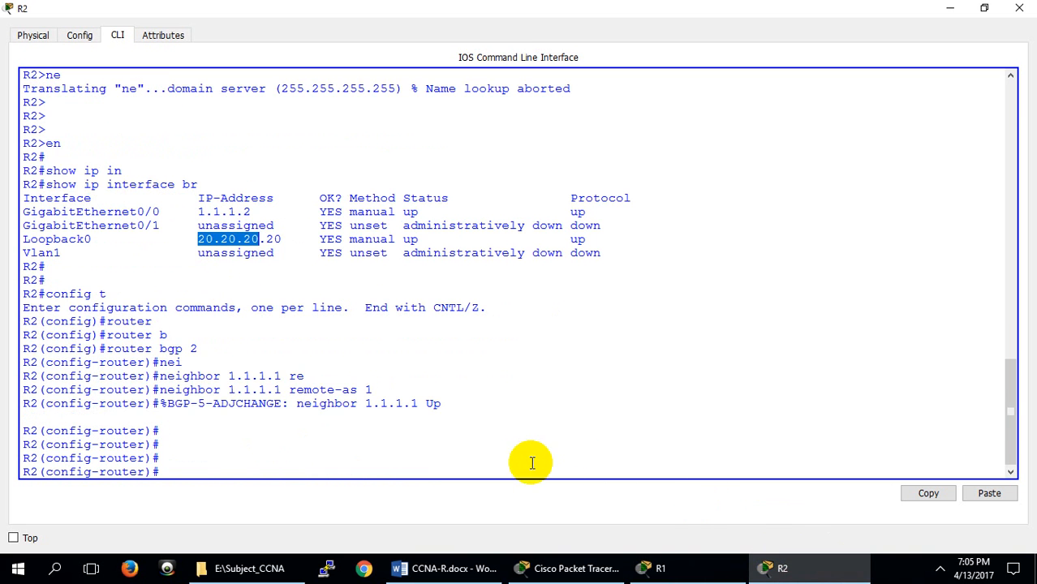
{"action": "left_click", "coordinate": [411, 460]}
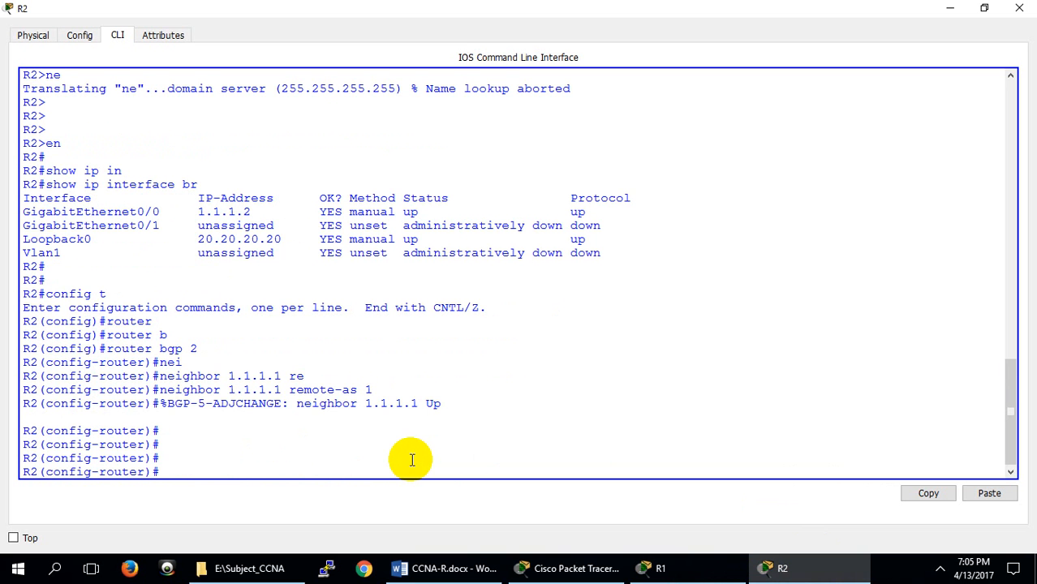
{"action": "type", "text": "net"}
{"action": "key", "text": "Tab"}
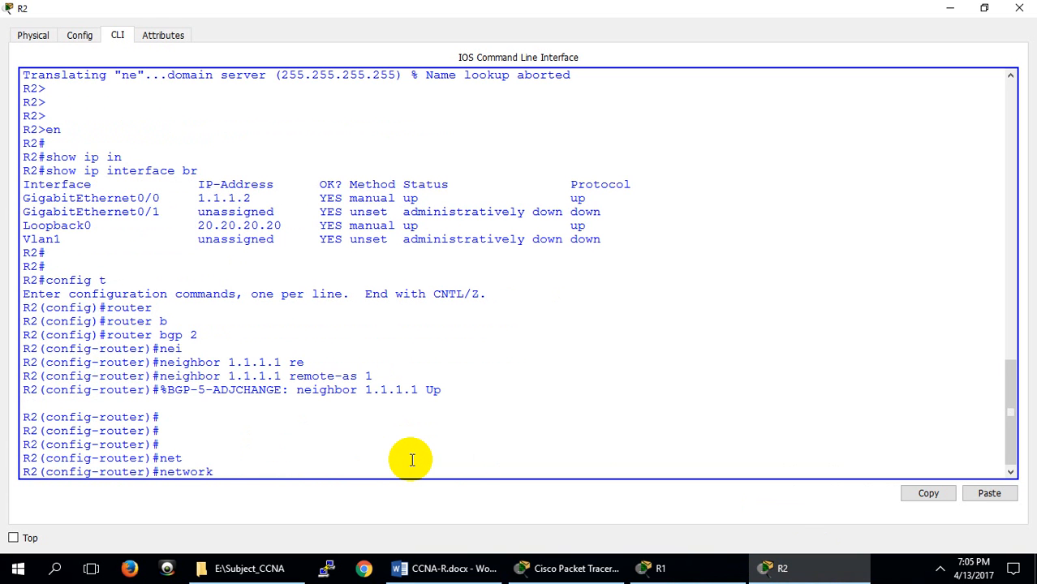
{"action": "type", "text": "20.20.20.0 mas"}
{"action": "key", "text": "Tab"}
{"action": "type", "text": "255.255."}
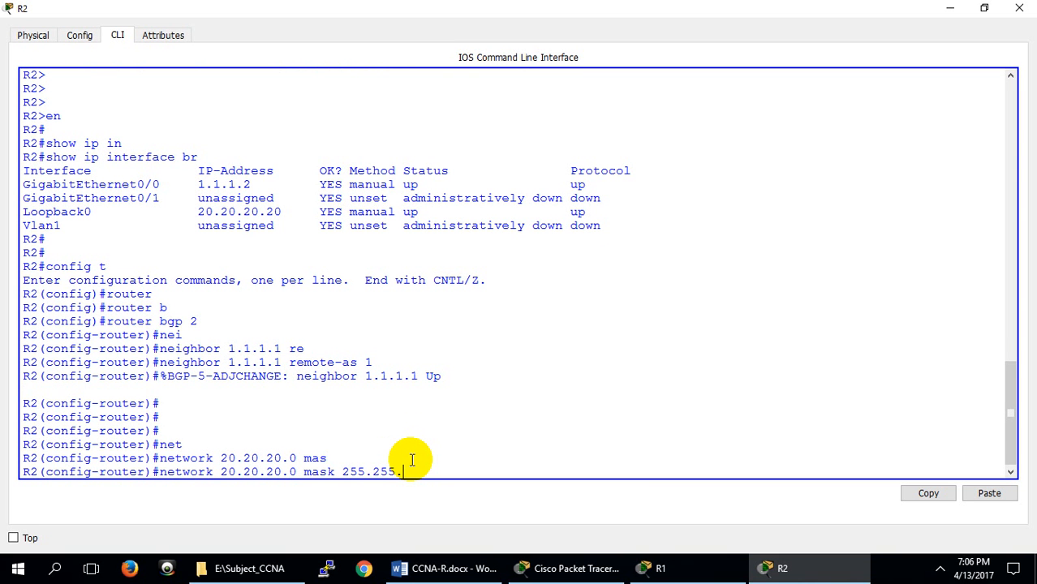
{"action": "type", "text": "255.0"}
{"action": "key", "text": "Return"}
{"action": "key", "text": "Return"}
{"action": "key", "text": "Return"}
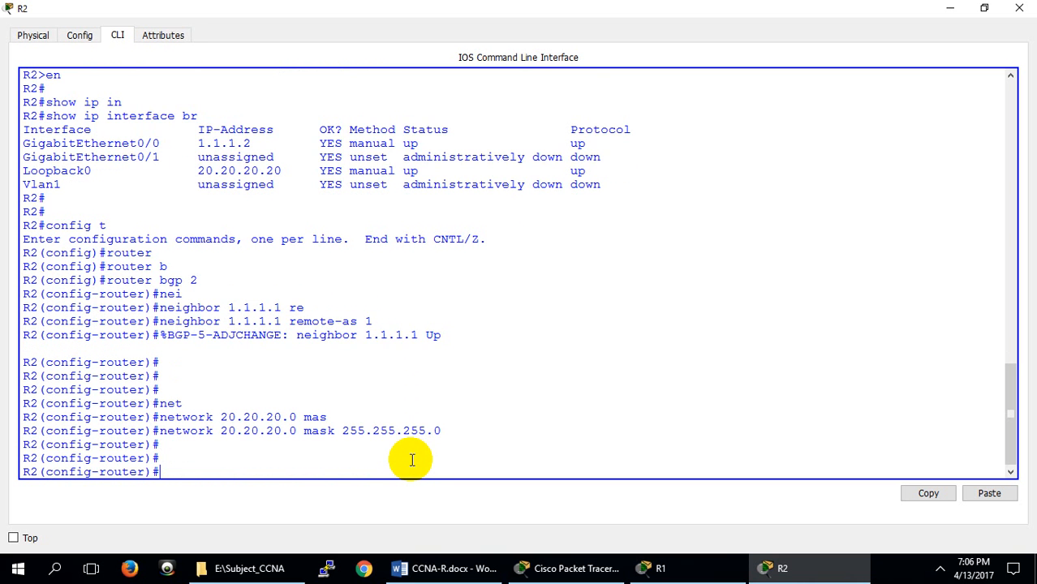
Leave BGP configuration on R2 and return to the privileged EXEC prompt
{"action": "key", "text": "ctrl+z"}
{"action": "key", "text": "Return"}
{"action": "key", "text": "Return"}
{"action": "key", "text": "Return"}
{"action": "key", "text": "Return"}
{"action": "key", "text": "Return"}
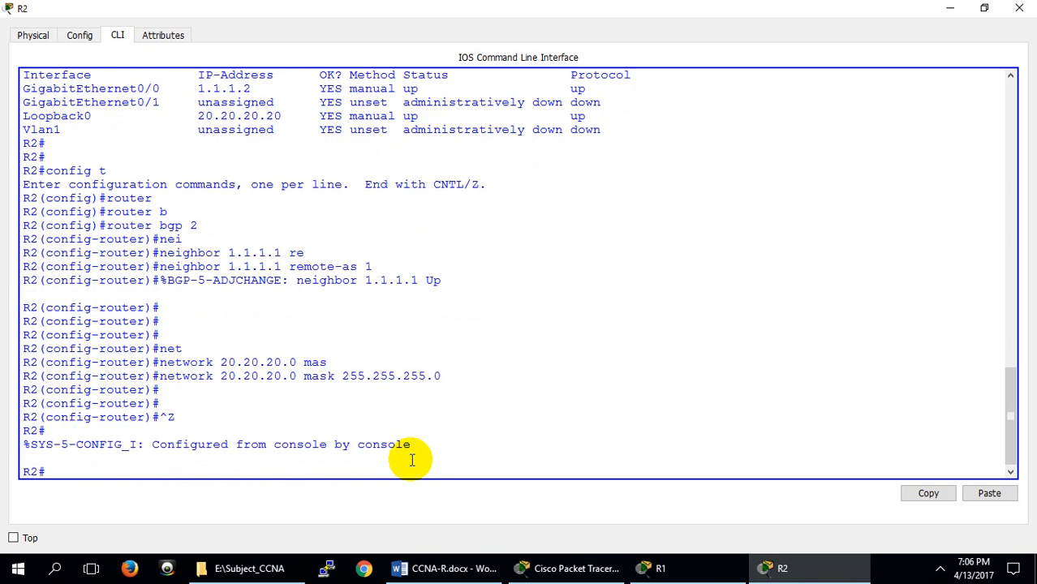
Display R2's routing table with show ip route
{"action": "type", "text": "show ip rou"}
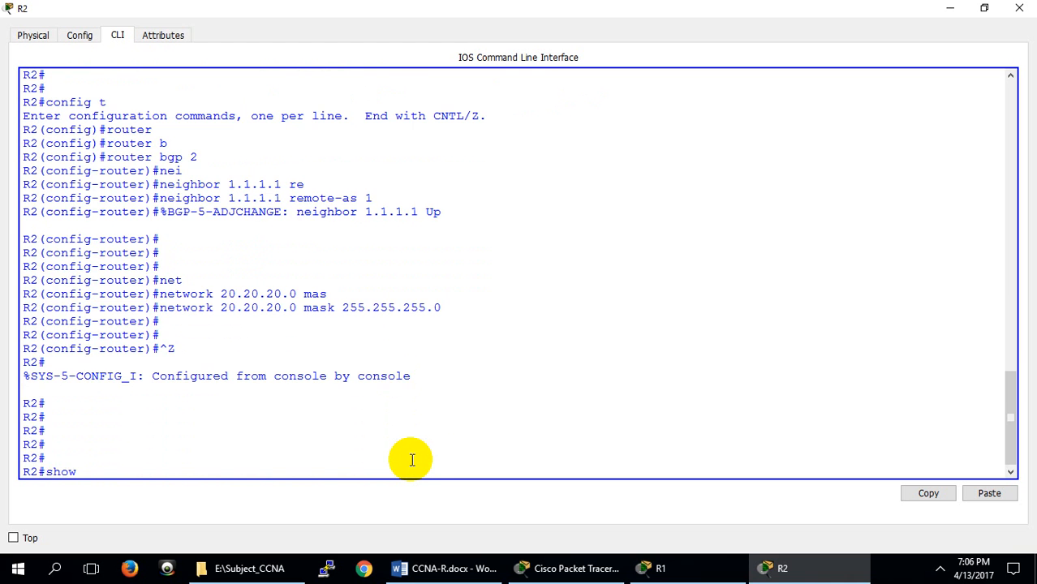
{"action": "key", "text": "Tab"}
{"action": "key", "text": "Return"}
{"action": "key", "text": "Return"}
{"action": "key", "text": "Return"}
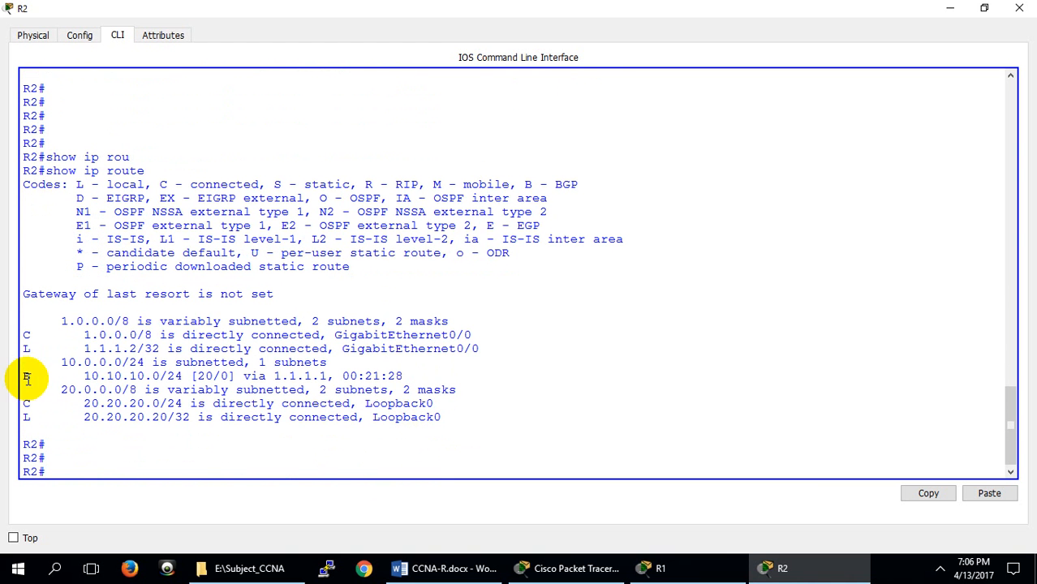
Highlight the BGP route code and the 10.10.10.0 network in R2's routing table to examine the learned route
{"action": "left_click_drag", "start_coordinate": [36, 372], "coordinate": [27, 375]}
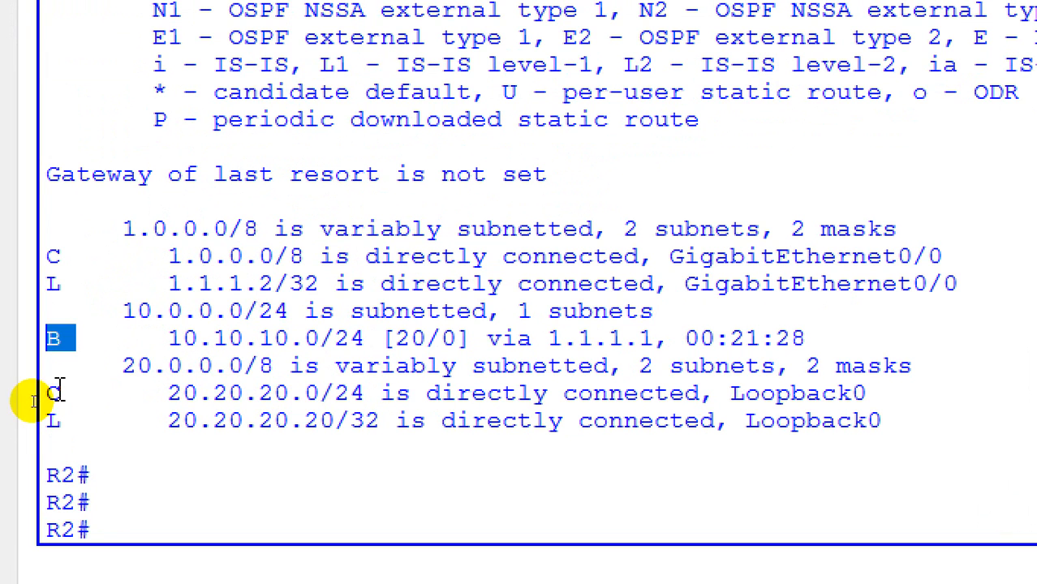
{"action": "left_click", "coordinate": [23, 401]}
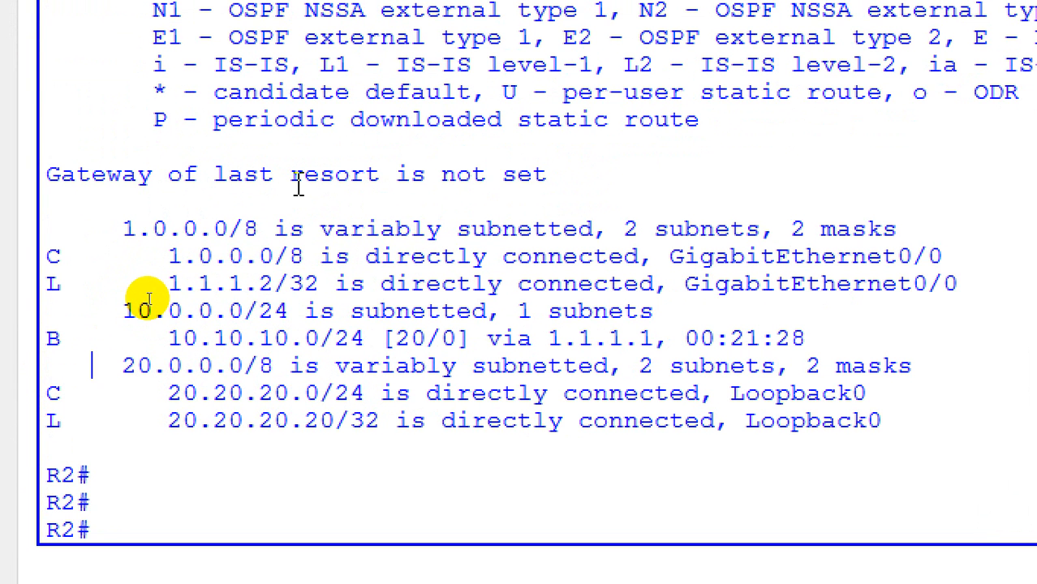
{"action": "left_click", "coordinate": [172, 345]}
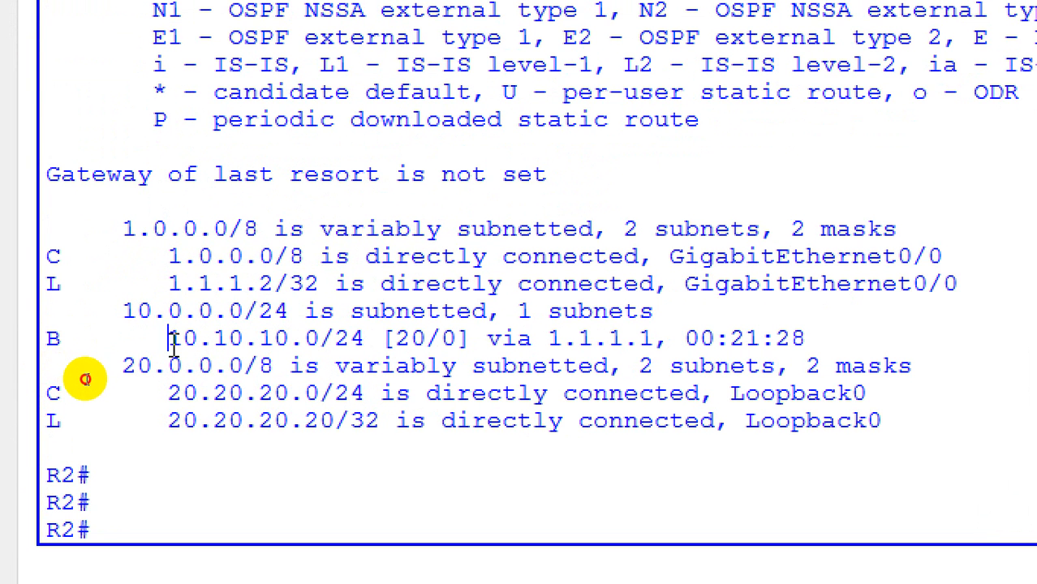
{"action": "left_click_drag", "start_coordinate": [173, 344], "coordinate": [309, 334]}
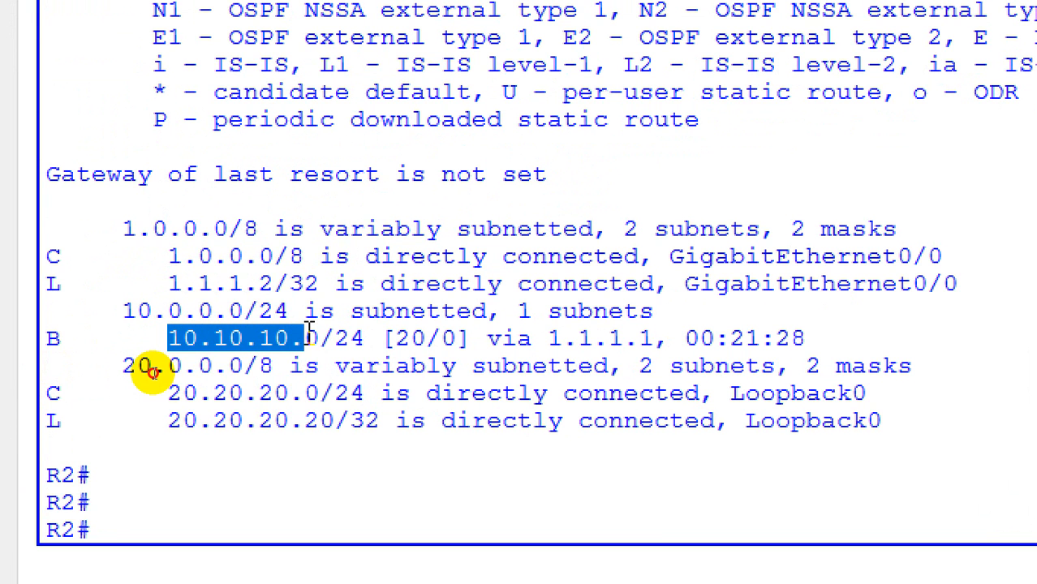
Highlight the administrative distance, next hop and age of the BGP route in R2's routing table to examine them
{"action": "left_click", "coordinate": [333, 338]}
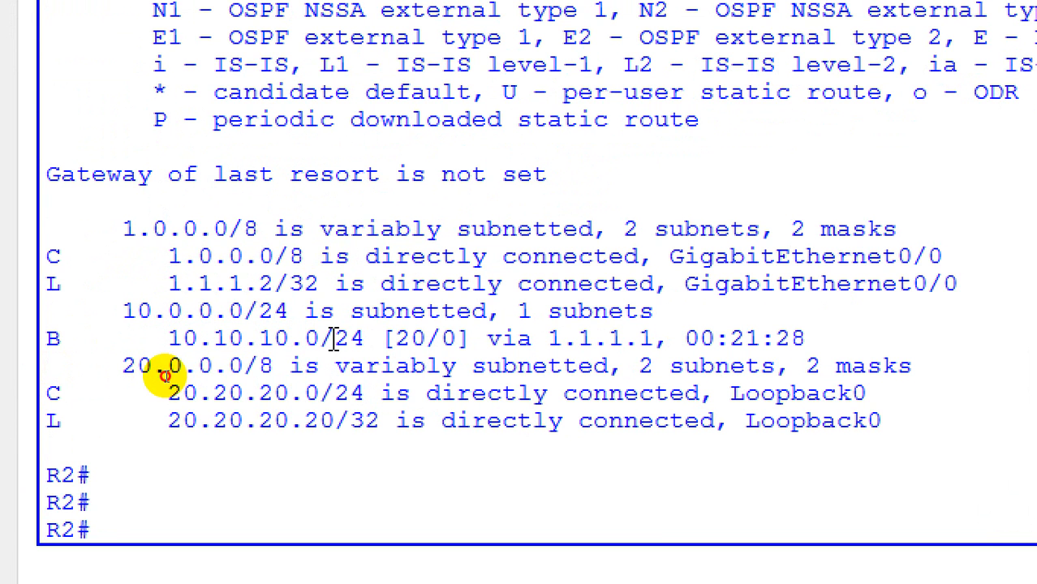
{"action": "left_click_drag", "start_coordinate": [333, 338], "coordinate": [426, 341]}
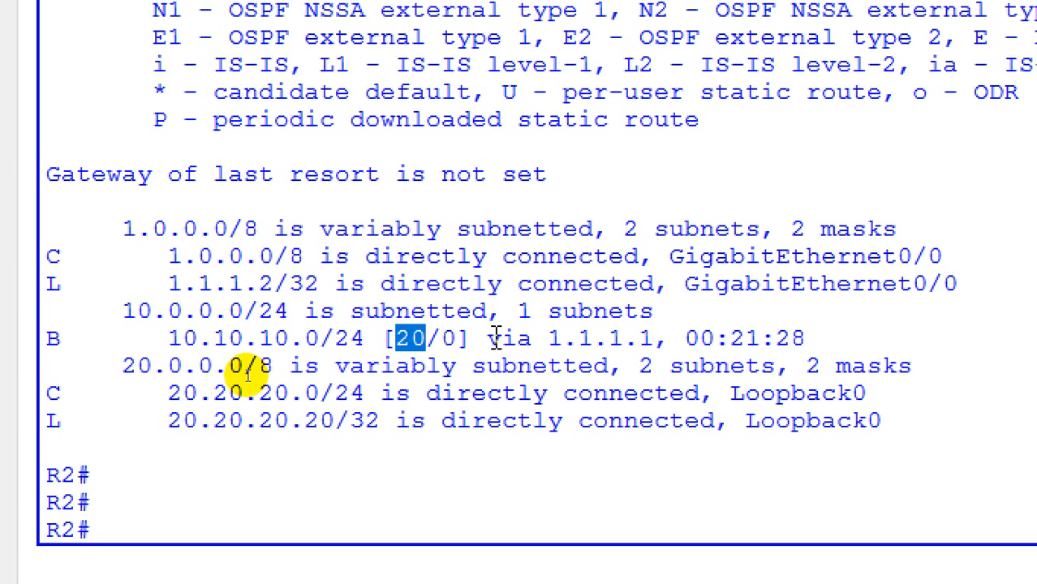
{"action": "left_click_drag", "start_coordinate": [487, 338], "coordinate": [808, 338]}
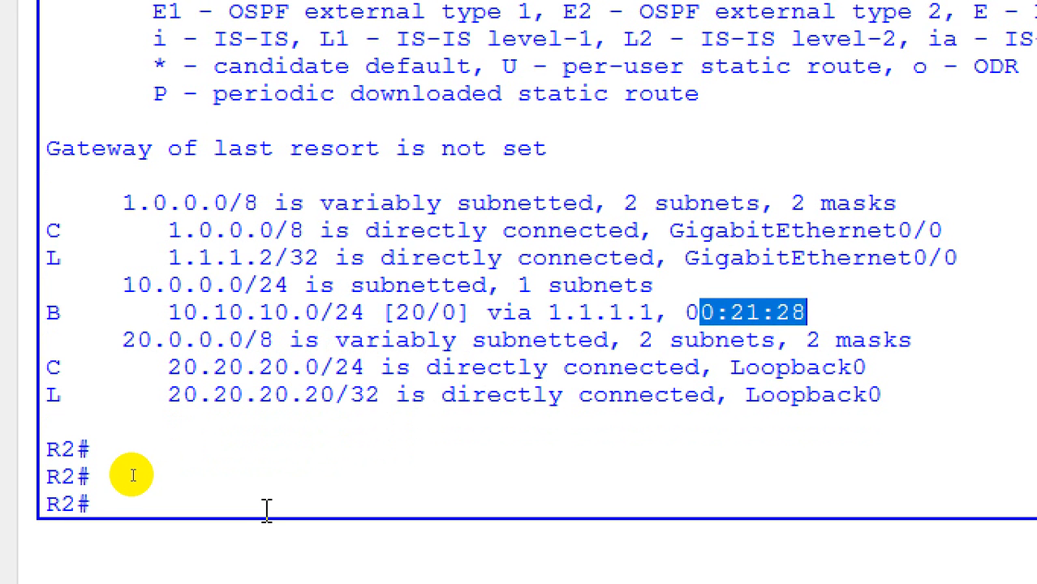
Ping R1's loopback address 10.10.10.10 from R2 to test connectivity
{"action": "left_click", "coordinate": [266, 536]}
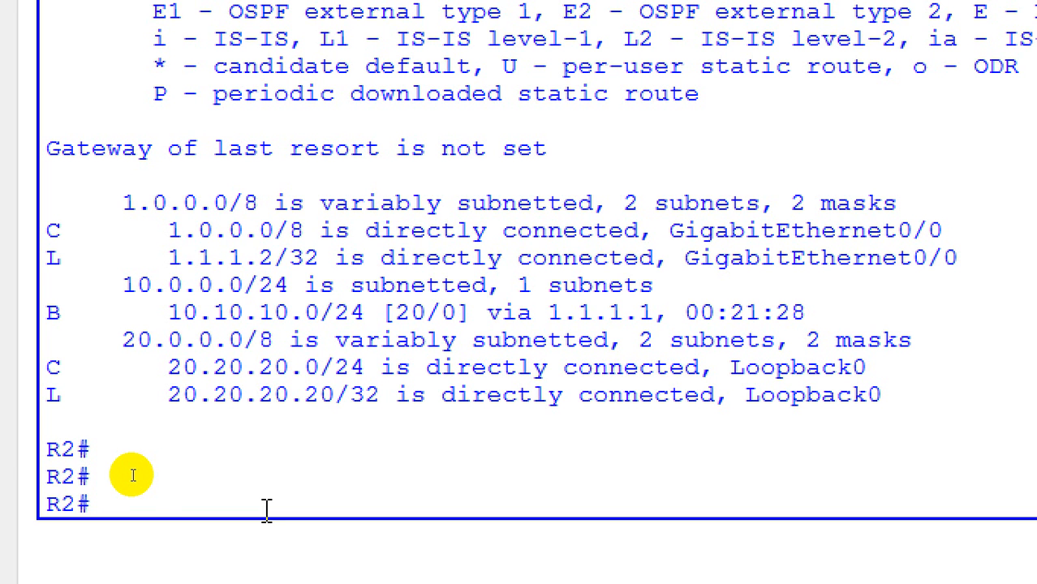
{"action": "type", "text": "ping 1"}
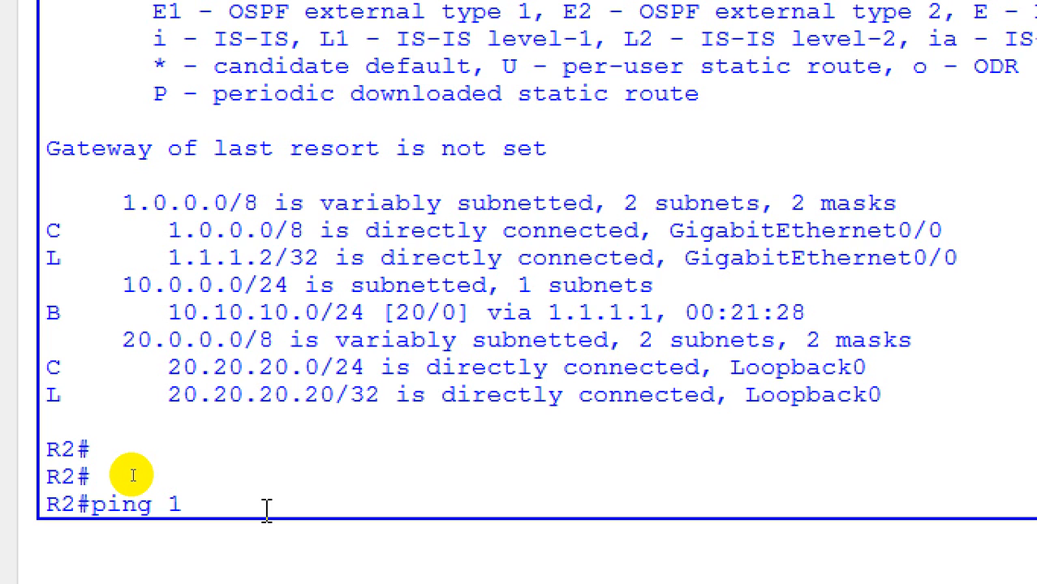
{"action": "type", "text": "0.10.10.10"}
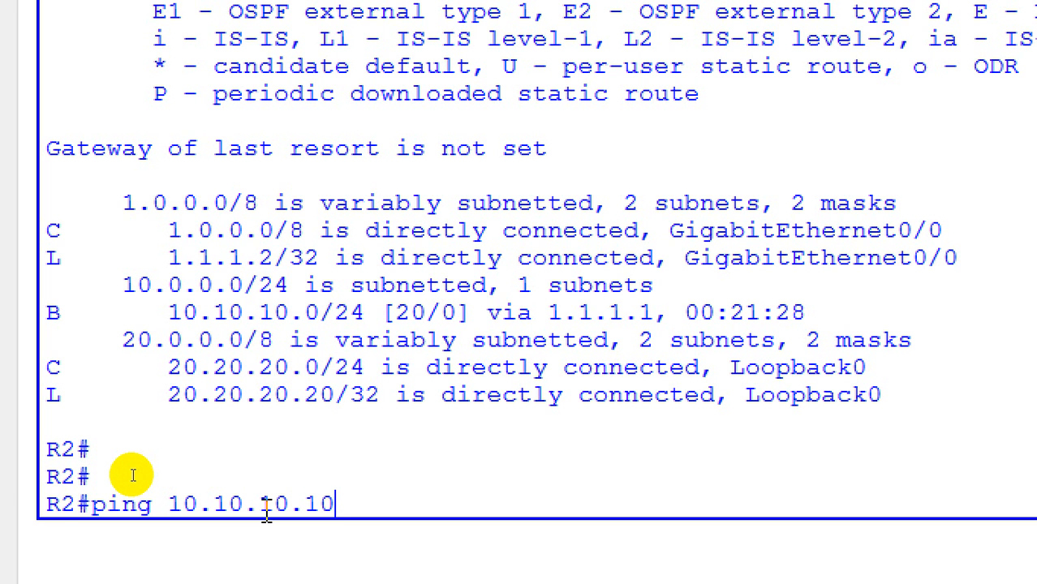
{"action": "key", "text": "Return"}
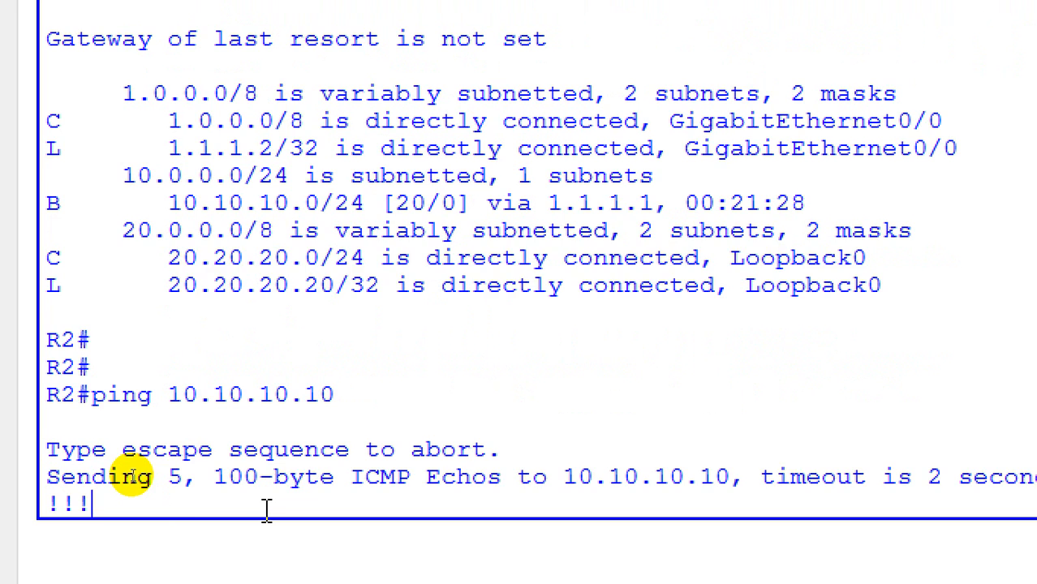
{"action": "key", "text": "Up"}
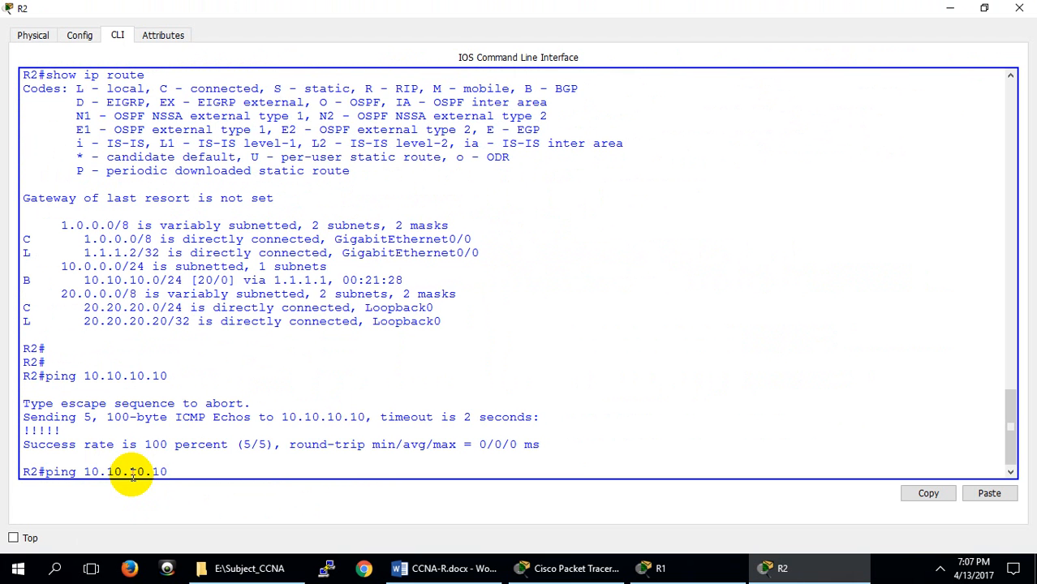
Switch to R1's console and leave BGP configuration for the privileged EXEC prompt
{"action": "left_click", "coordinate": [671, 571]}
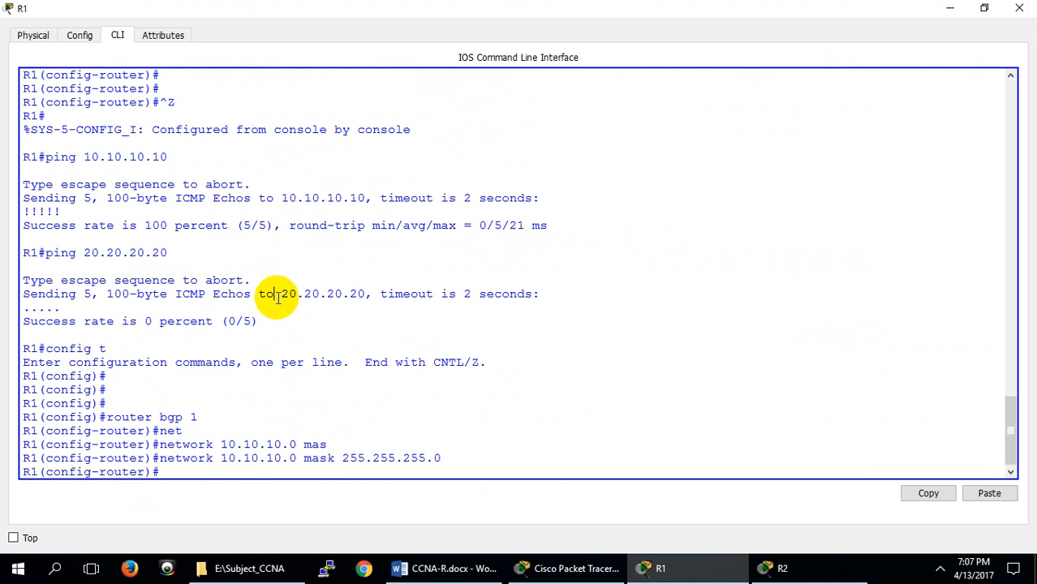
{"action": "left_click_drag", "start_coordinate": [276, 294], "coordinate": [364, 296]}
{"action": "left_click", "coordinate": [224, 477]}
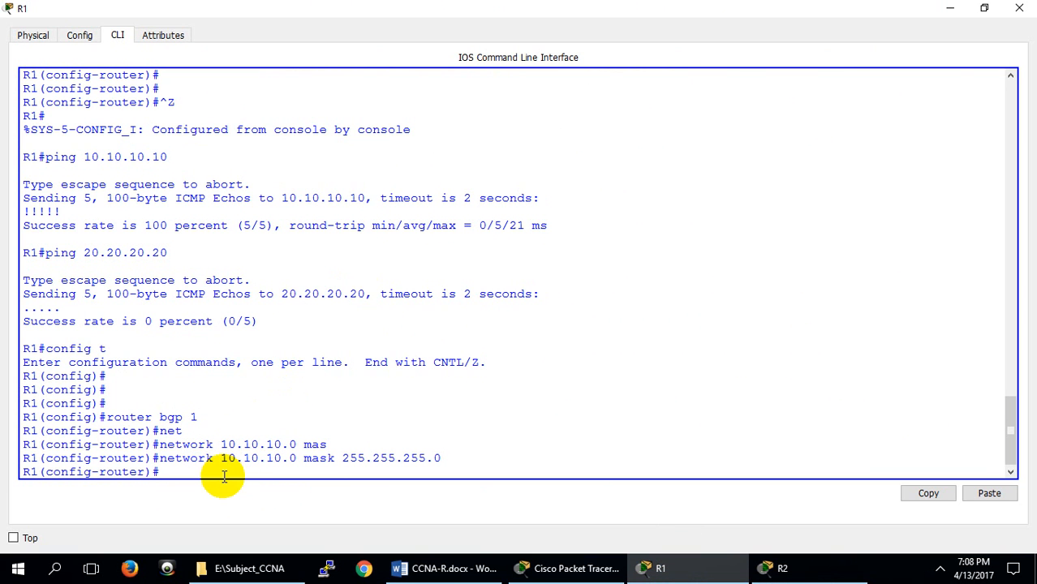
{"action": "key", "text": "ctrl+z"}
{"action": "key", "text": "Return"}
Repeat the ping to R2's loopback address 20.20.20.20 from R1
{"action": "key", "text": "Up"}
{"action": "key", "text": "Up"}
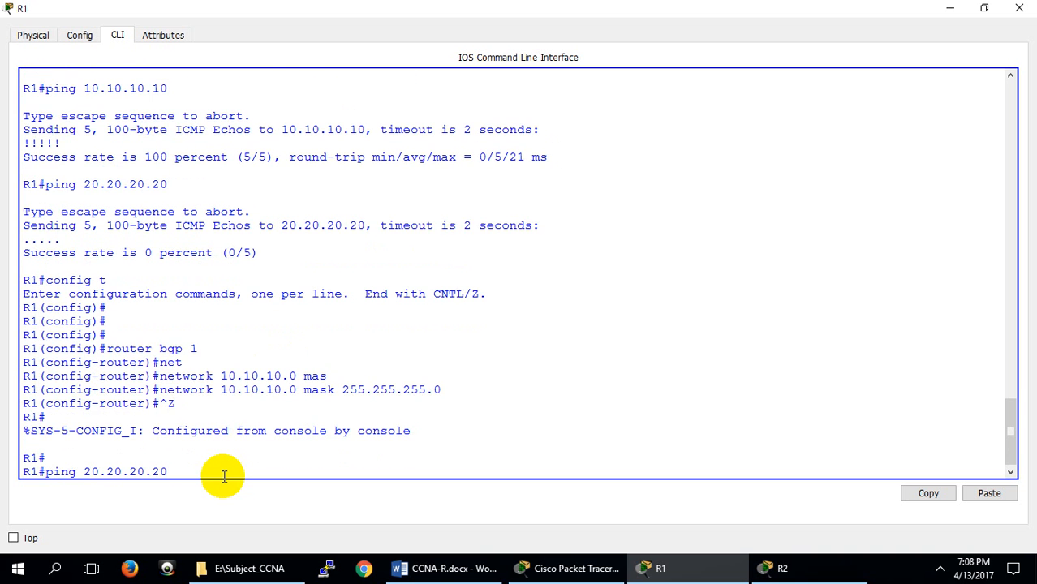
{"action": "key", "text": "Return"}
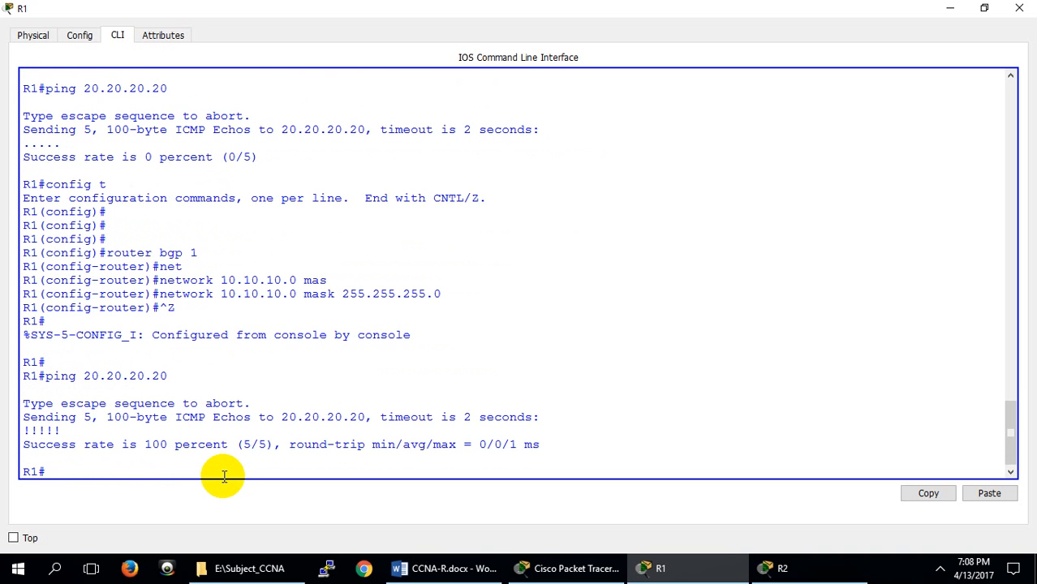
{"action": "key", "text": "Return"}
{"action": "key", "text": "Return"}
{"action": "key", "text": "Return"}
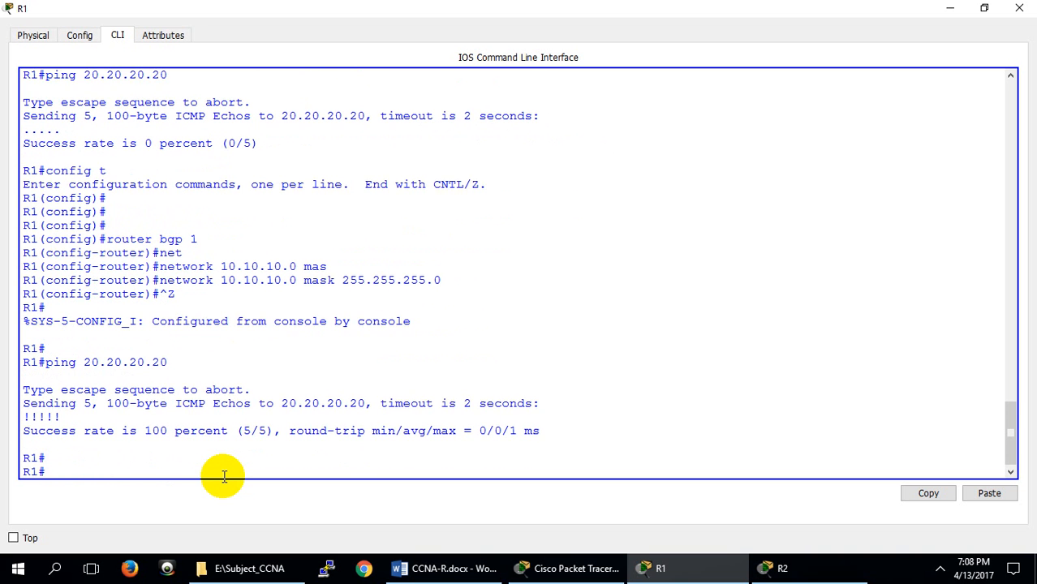
Display R1's routing table with show ip route
{"action": "type", "text": "show ip rou"}
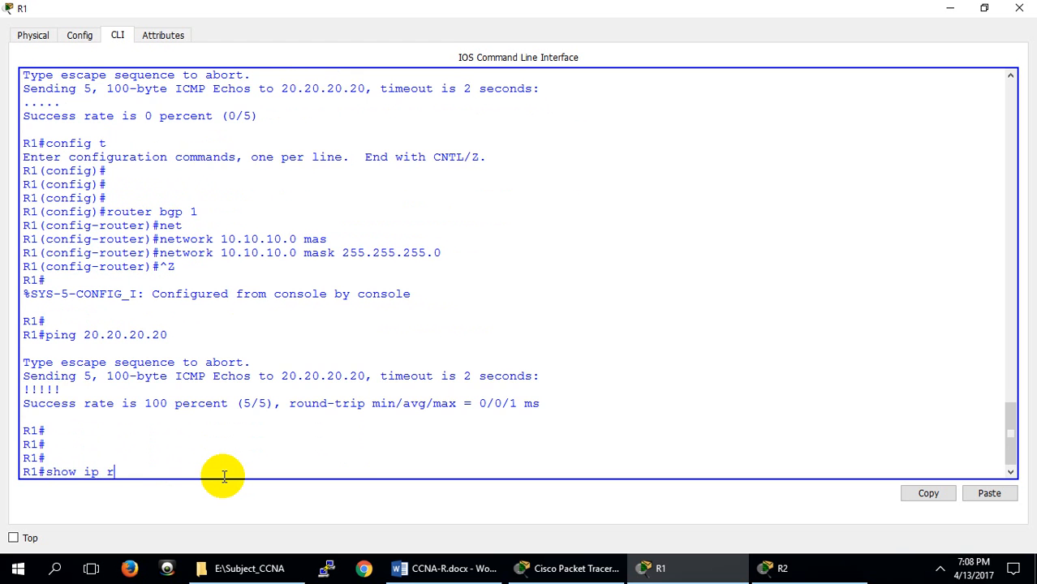
{"action": "key", "text": "Tab"}
{"action": "key", "text": "Return"}
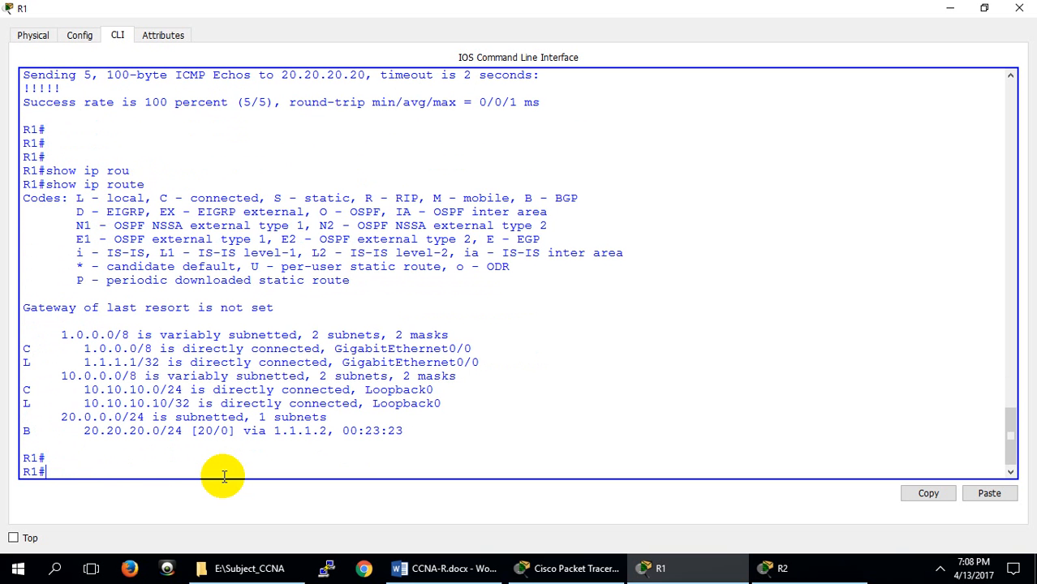
Display R1's BGP neighbor status with show ip bgp summary
{"action": "type", "text": "show ip b"}
{"action": "key", "text": "Tab"}
{"action": "type", "text": "su"}
{"action": "key", "text": "Tab"}
{"action": "key", "text": "Return"}
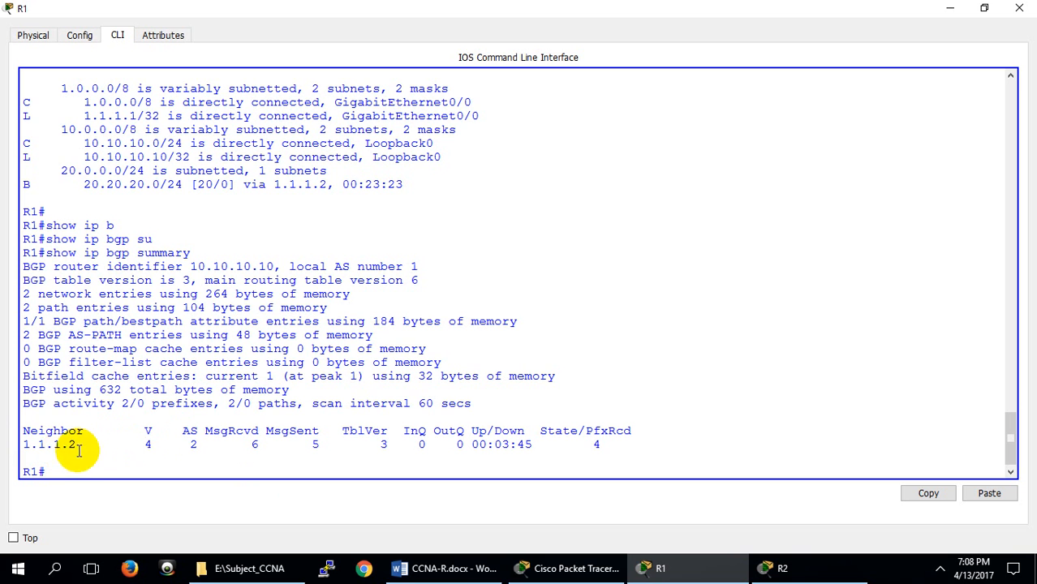
Examine the neighbor address, AS number and State/PfxRcd value in R1's BGP summary, checking the neighbor against the topology
{"action": "left_click_drag", "start_coordinate": [76, 445], "coordinate": [17, 444]}
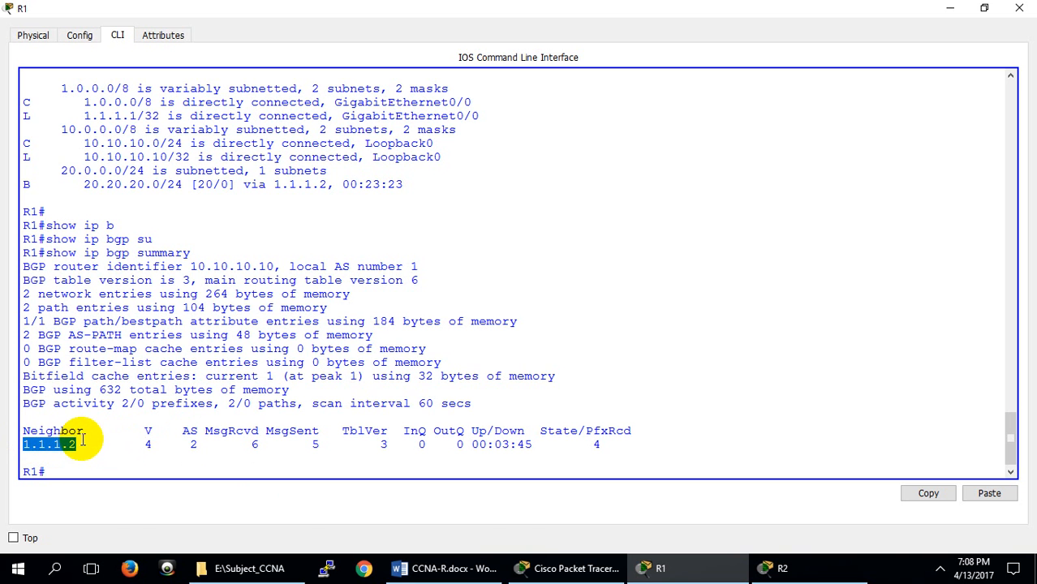
{"action": "left_click", "coordinate": [572, 568]}
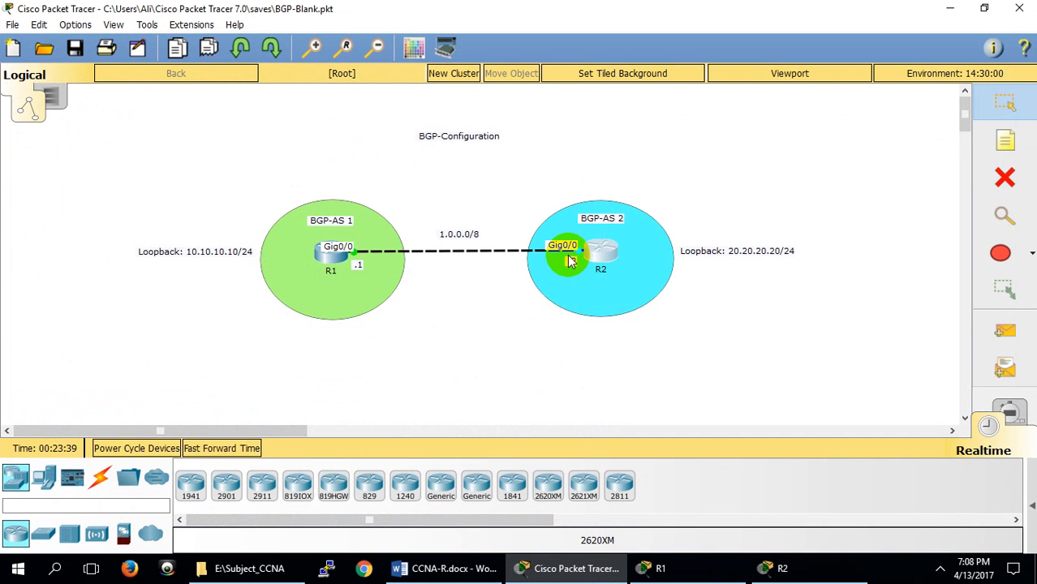
{"action": "left_click", "coordinate": [532, 571]}
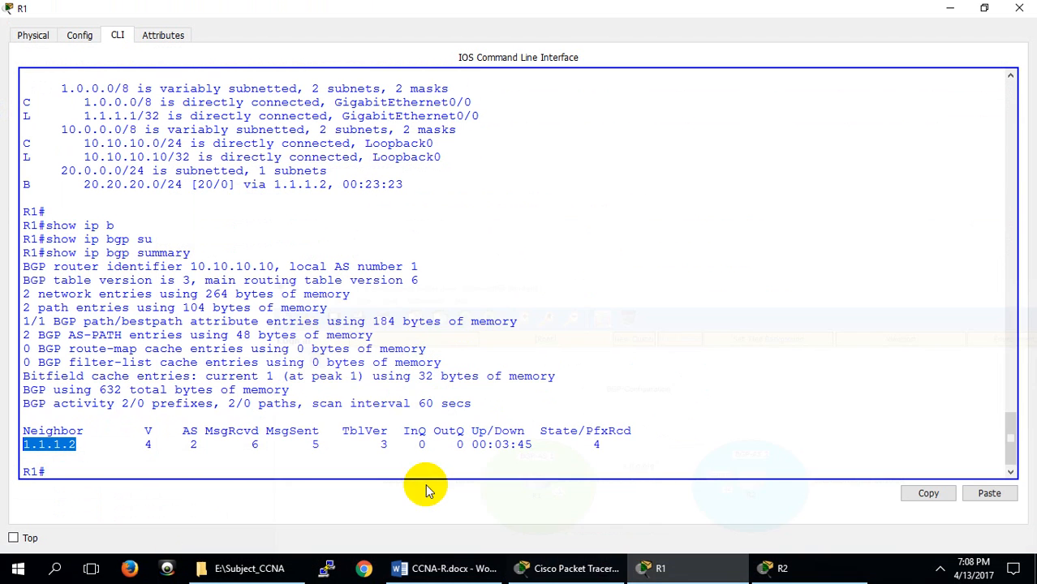
{"action": "left_click", "coordinate": [193, 444]}
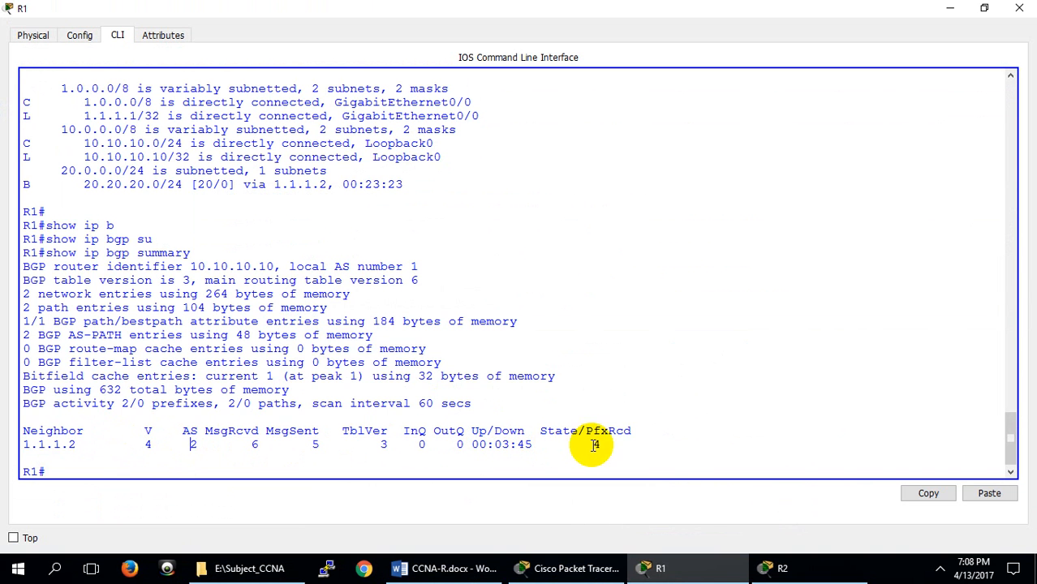
{"action": "left_click_drag", "start_coordinate": [547, 430], "coordinate": [640, 428]}
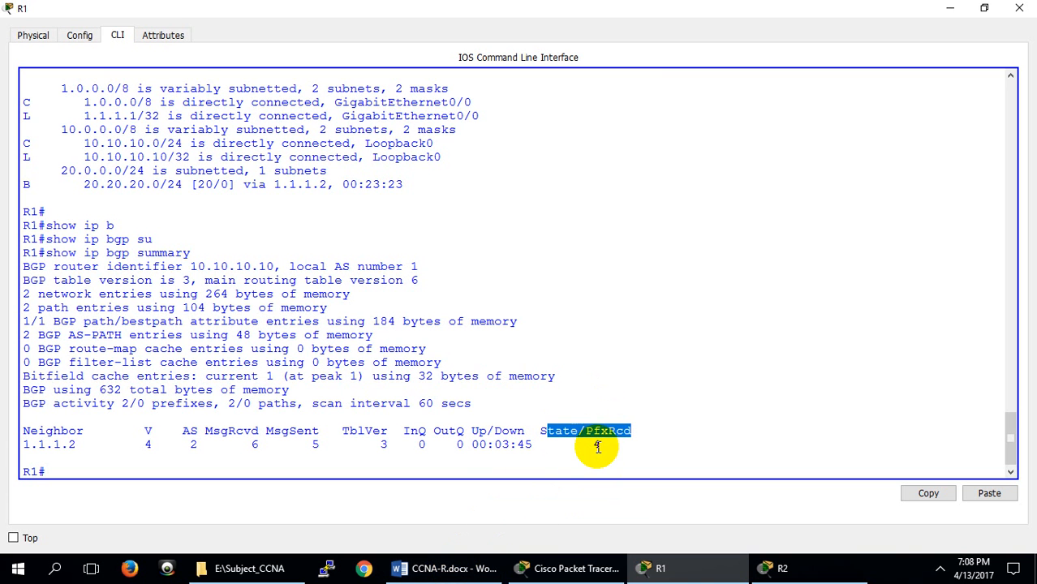
{"action": "left_click_drag", "start_coordinate": [598, 445], "coordinate": [585, 444]}
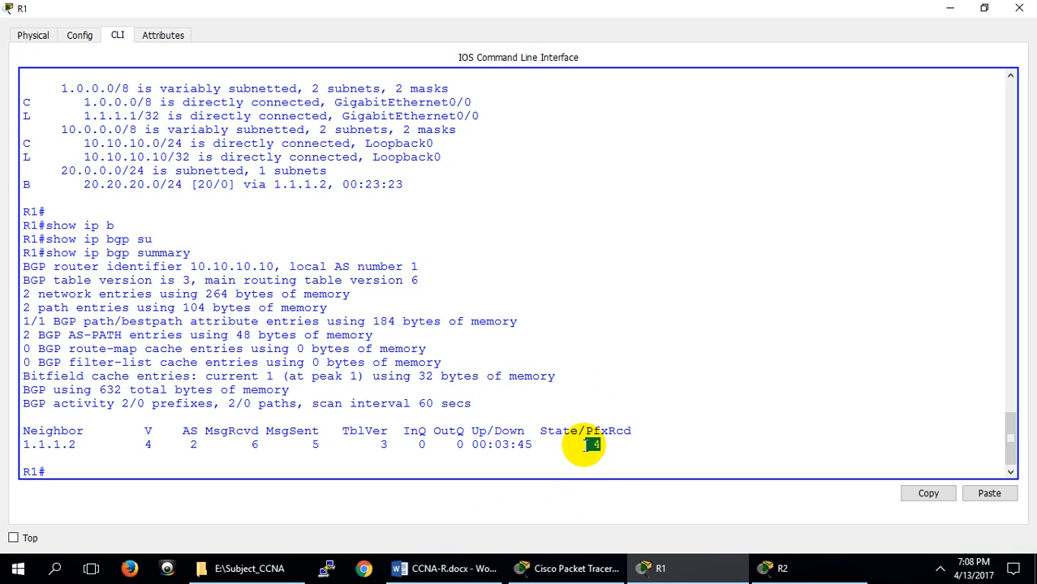
Switch to the CCNA-R.docx document in Word and find the Prefix definition in the BGP section
{"action": "left_click", "coordinate": [444, 568]}
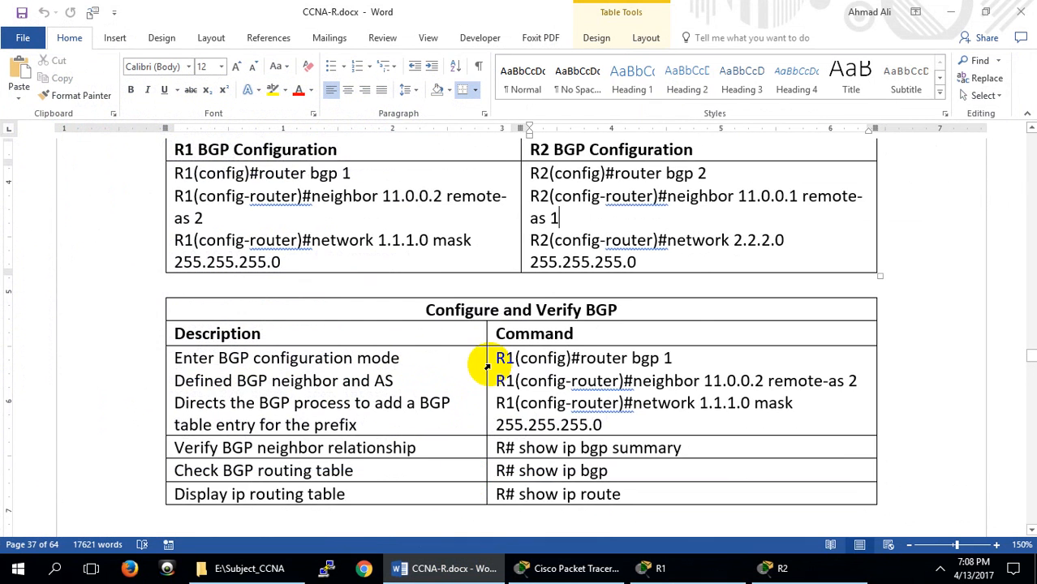
{"action": "scroll", "coordinate": [490, 365], "scroll_direction": "up", "scroll_amount": 20}
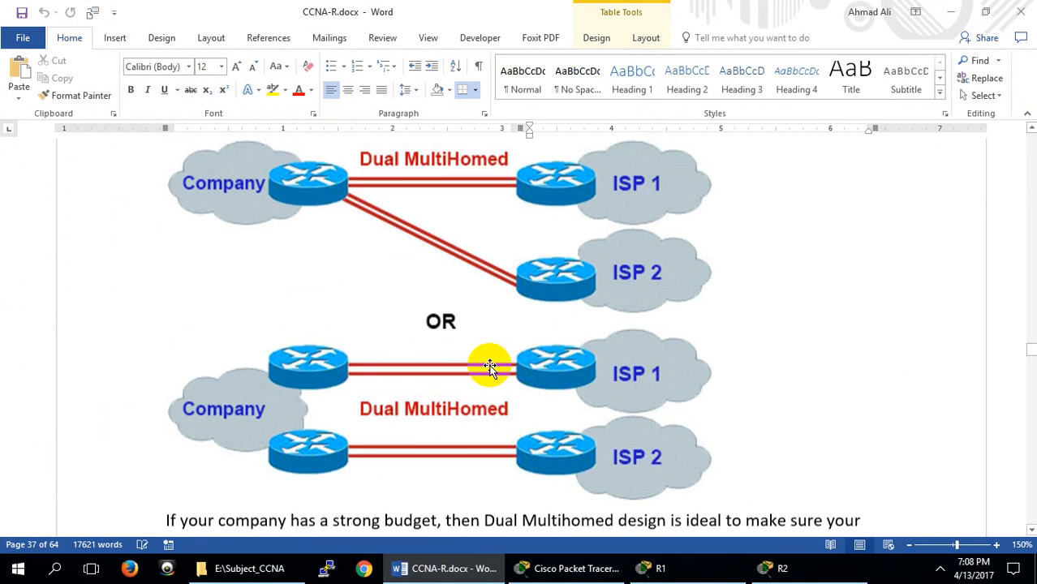
{"action": "scroll", "coordinate": [491, 365], "scroll_direction": "up", "scroll_amount": 20}
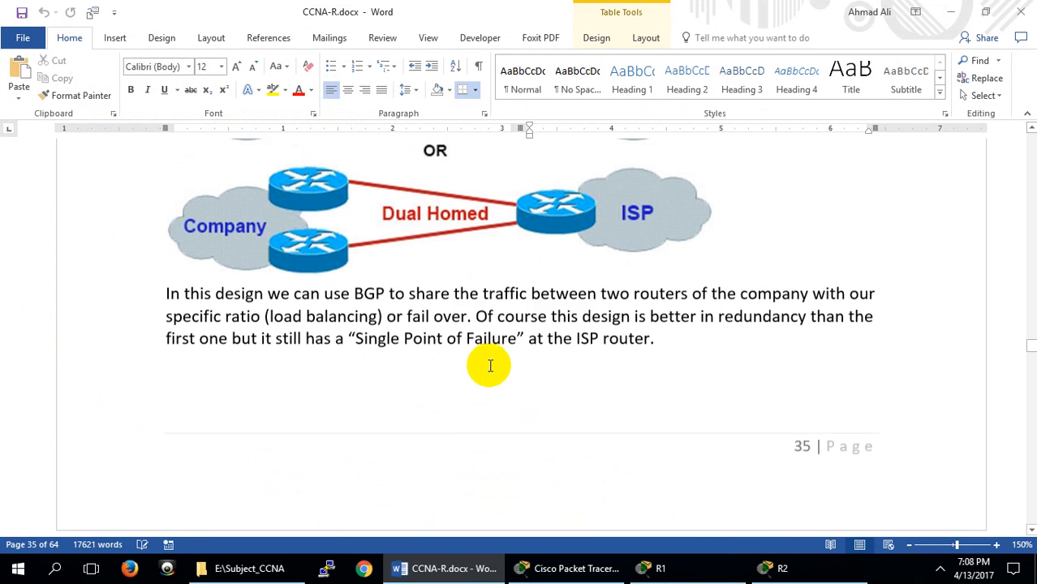
{"action": "scroll", "coordinate": [490, 365], "scroll_direction": "up", "scroll_amount": 3}
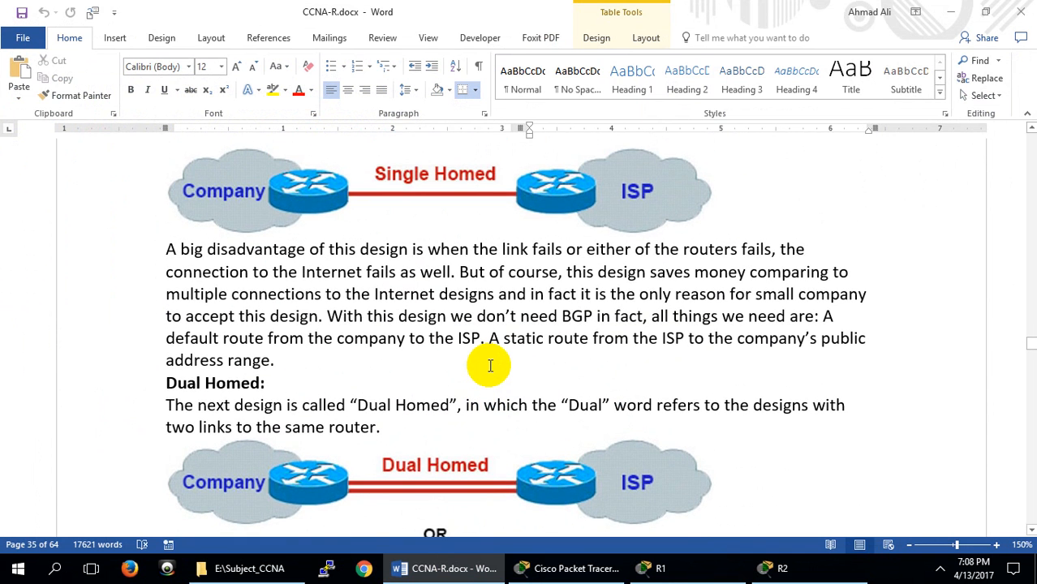
{"action": "scroll", "coordinate": [490, 366], "scroll_direction": "up", "scroll_amount": 20}
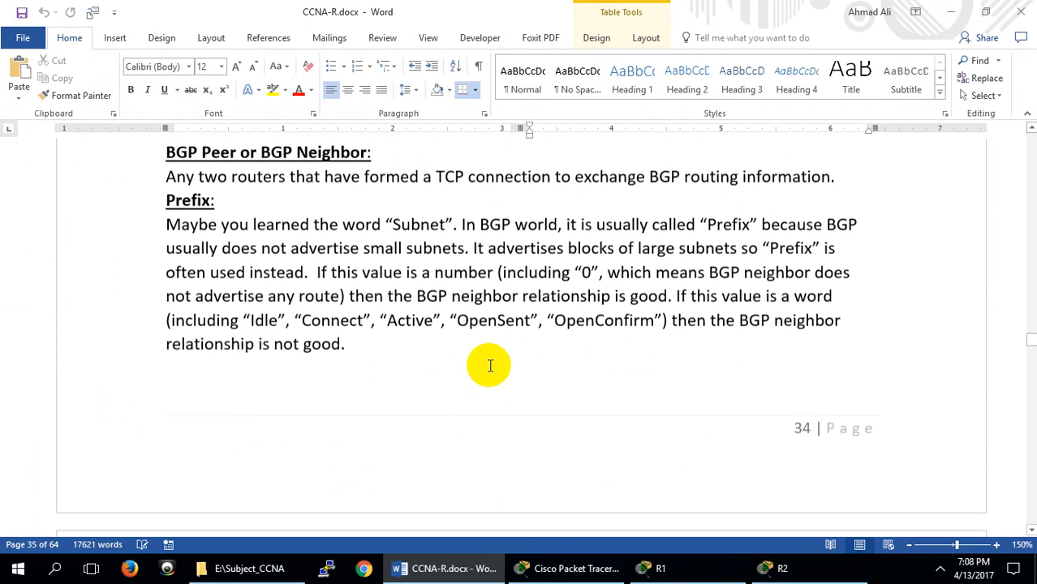
Highlight the value 0 and the states Idle, Connect, Active, OpenSent and OpenConfirm in the Prefix paragraph to examine them
{"action": "left_click_drag", "start_coordinate": [580, 329], "coordinate": [590, 333]}
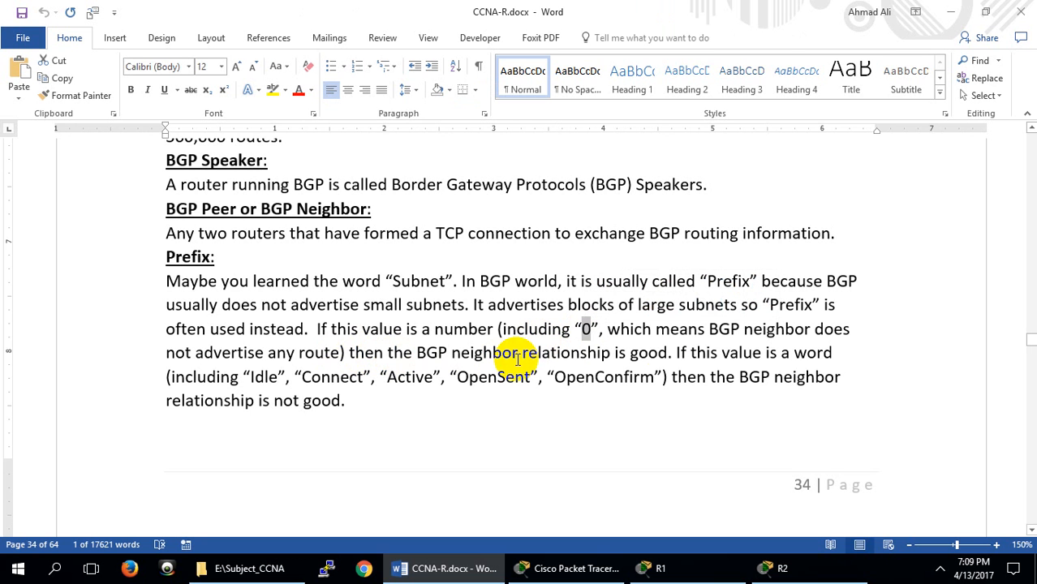
{"action": "double_click", "coordinate": [261, 378]}
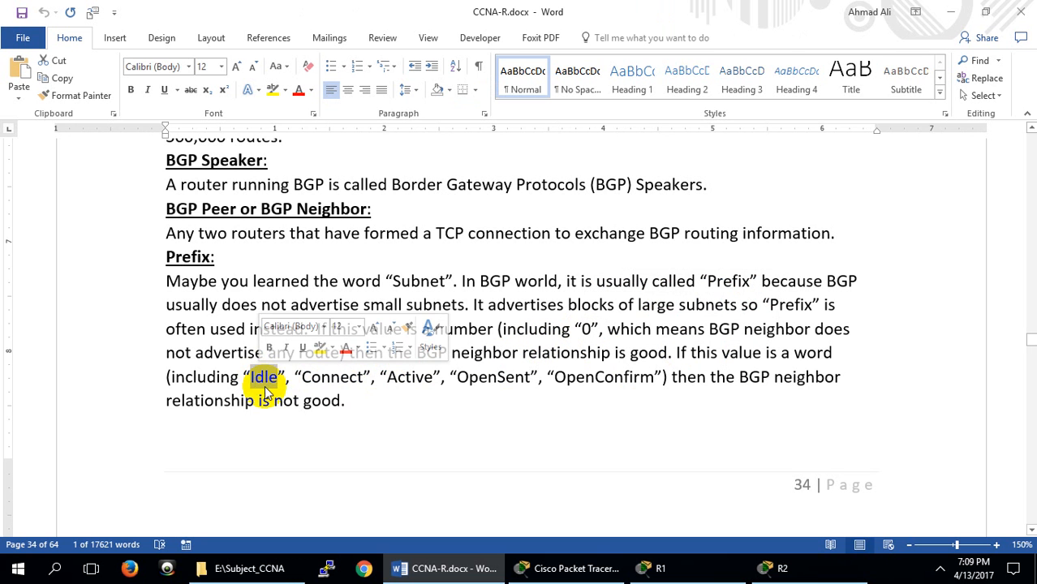
{"action": "double_click", "coordinate": [362, 381]}
{"action": "double_click", "coordinate": [408, 378]}
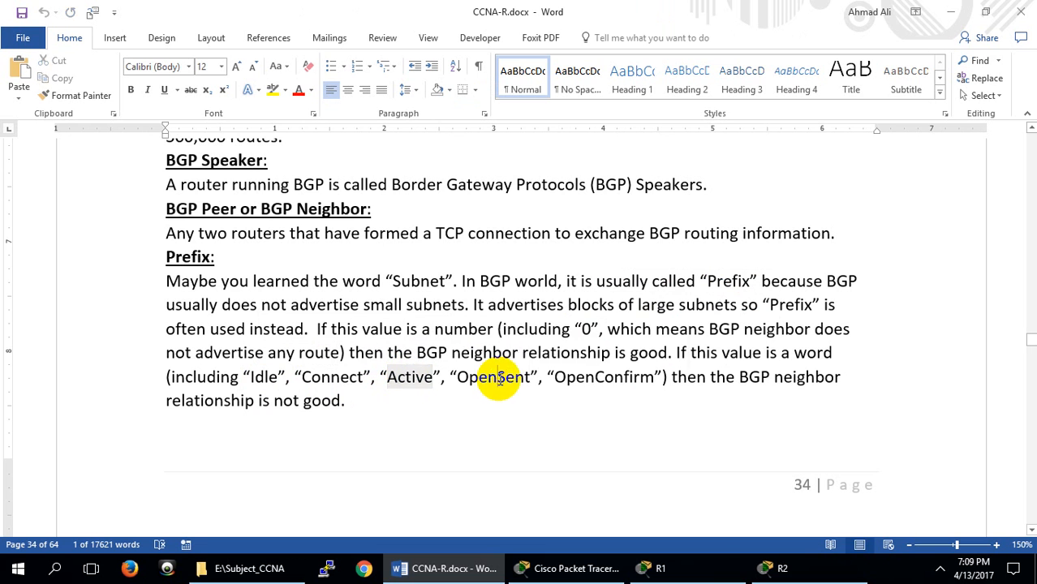
{"action": "double_click", "coordinate": [487, 378]}
{"action": "double_click", "coordinate": [605, 377]}
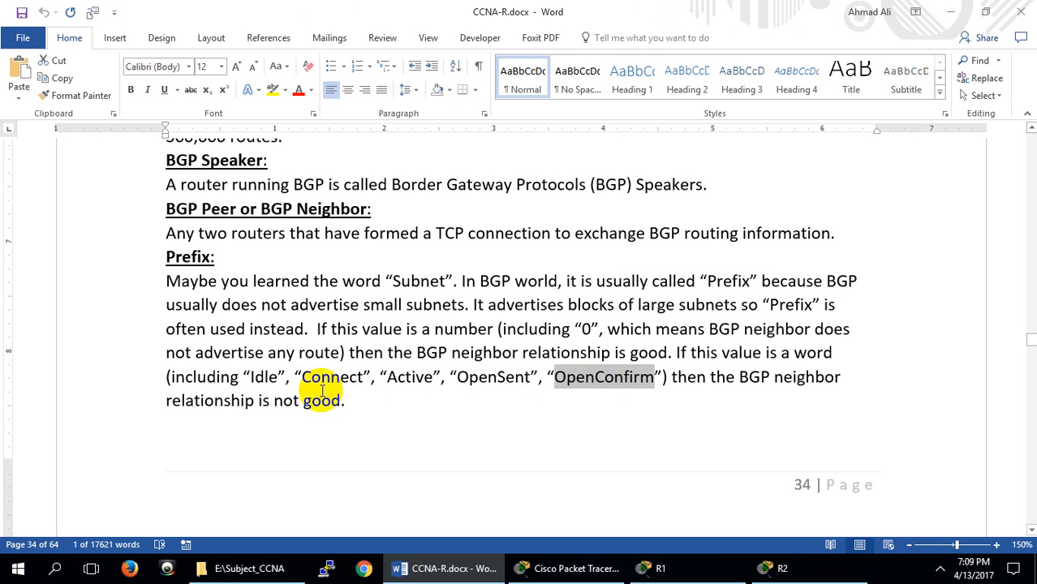
{"action": "left_click_drag", "start_coordinate": [303, 378], "coordinate": [616, 378]}
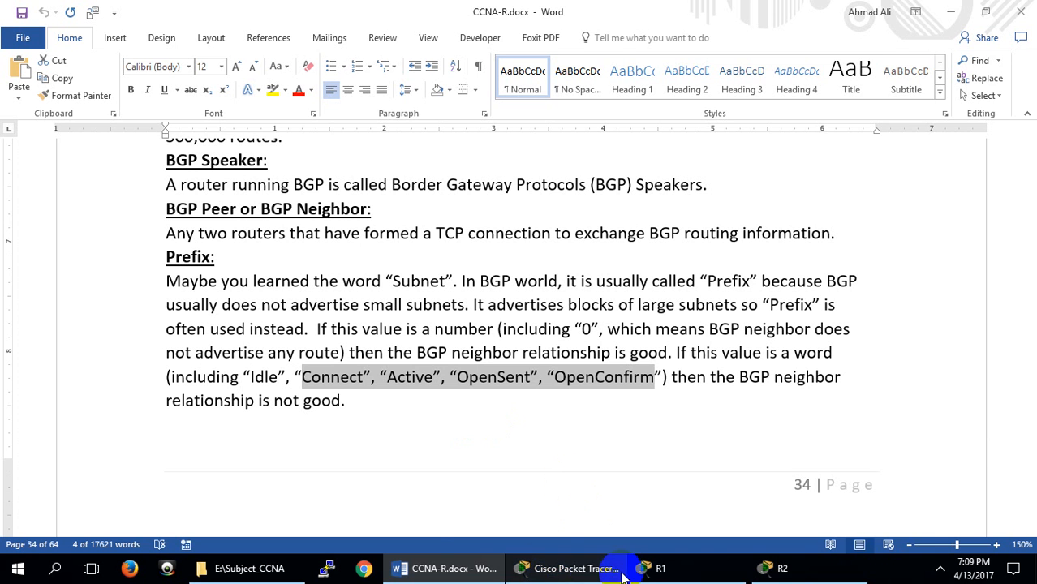
Return to R1's console in Packet Tracer to recheck the State/PfxRcd value, and bring up R2's console
{"action": "left_click", "coordinate": [688, 574]}
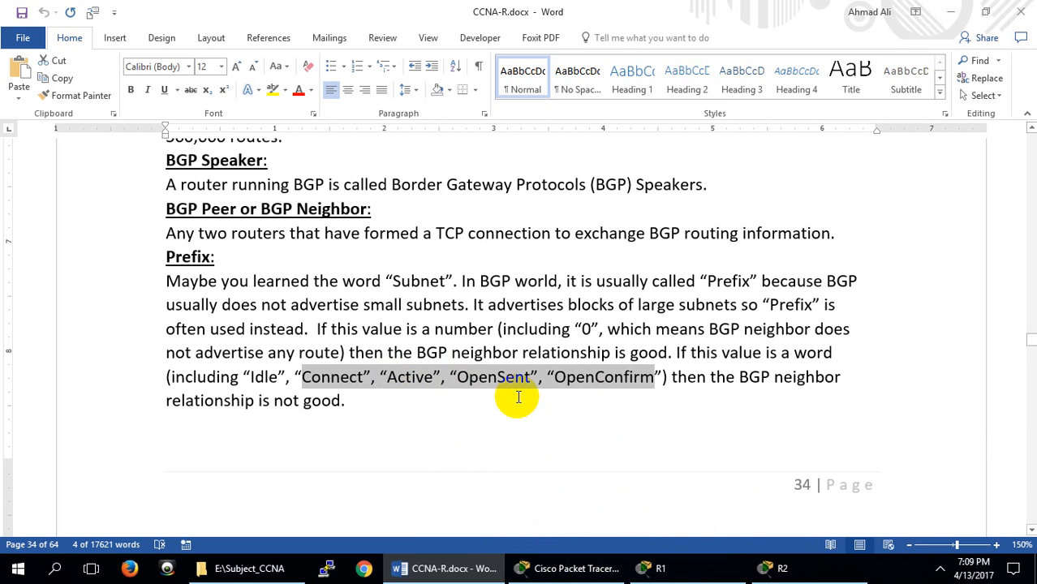
{"action": "left_click", "coordinate": [650, 568]}
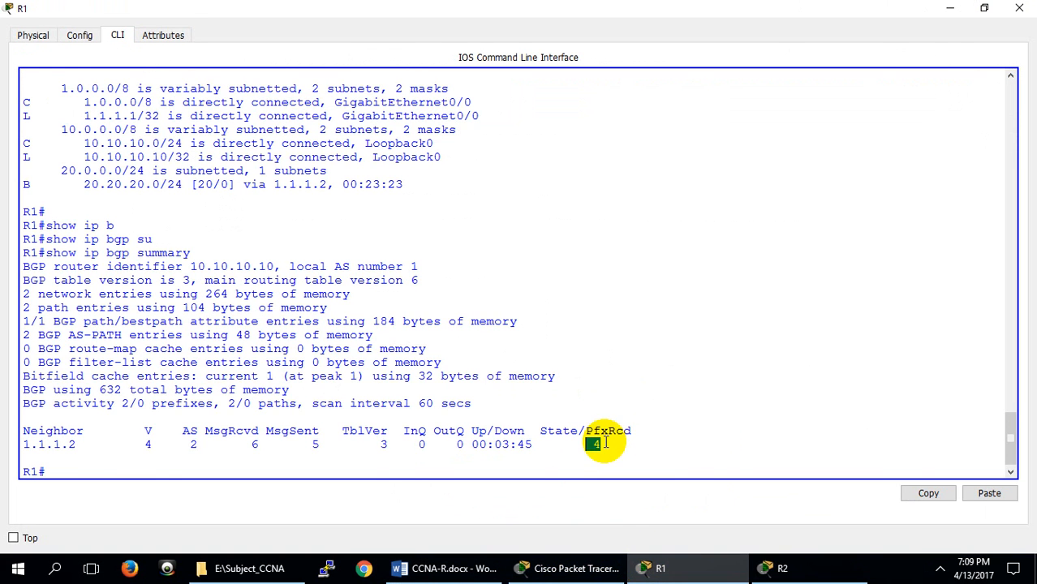
{"action": "left_click", "coordinate": [770, 568]}
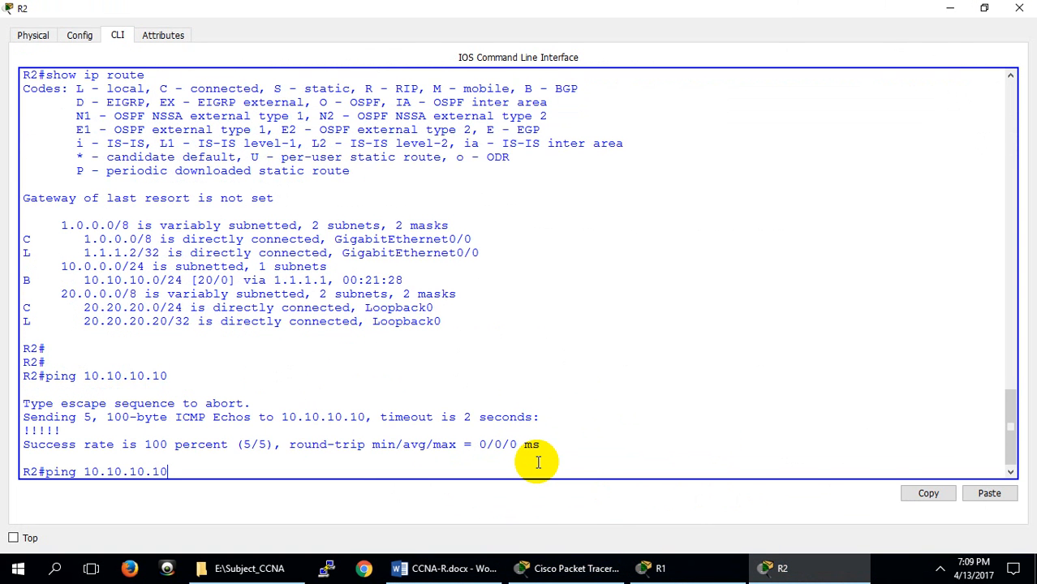
Discard the recalled command at R2's prompt and run show ip bgp summary to check its neighbor status
{"action": "key", "text": "Up"}
{"action": "key", "text": "ctrl+z"}
{"action": "key", "text": "Return"}
{"action": "key", "text": "Return"}
{"action": "key", "text": "Return"}
{"action": "type", "text": "show ip route ^Z"}
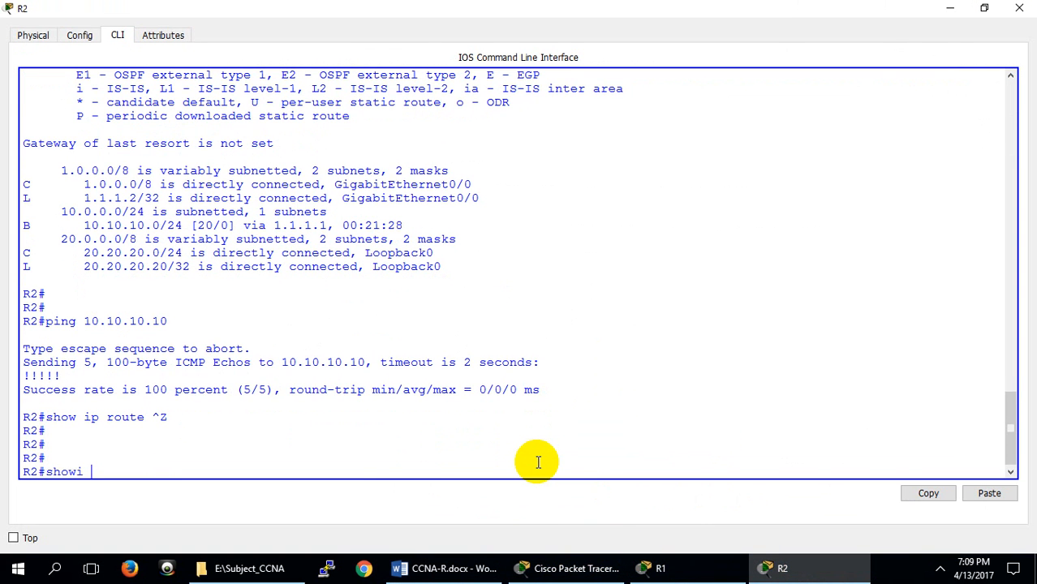
{"action": "key", "text": "BackSpace"}
{"action": "key", "text": "BackSpace"}
{"action": "key", "text": "BackSpace"}
{"action": "type", "text": "ip bg"}
{"action": "key", "text": "Tab"}
{"action": "type", "text": "su"}
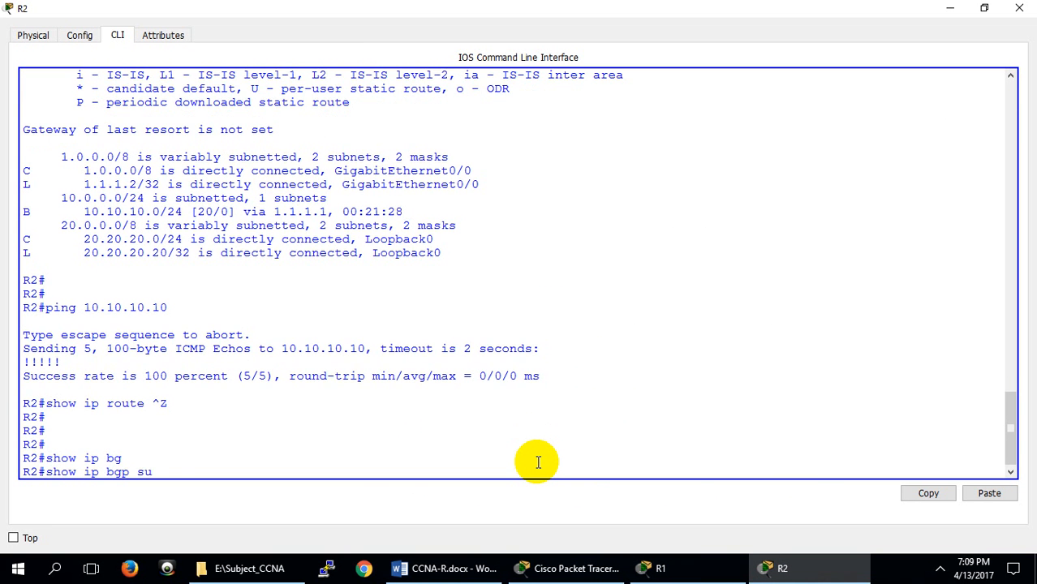
{"action": "key", "text": "Tab"}
{"action": "key", "text": "Return"}
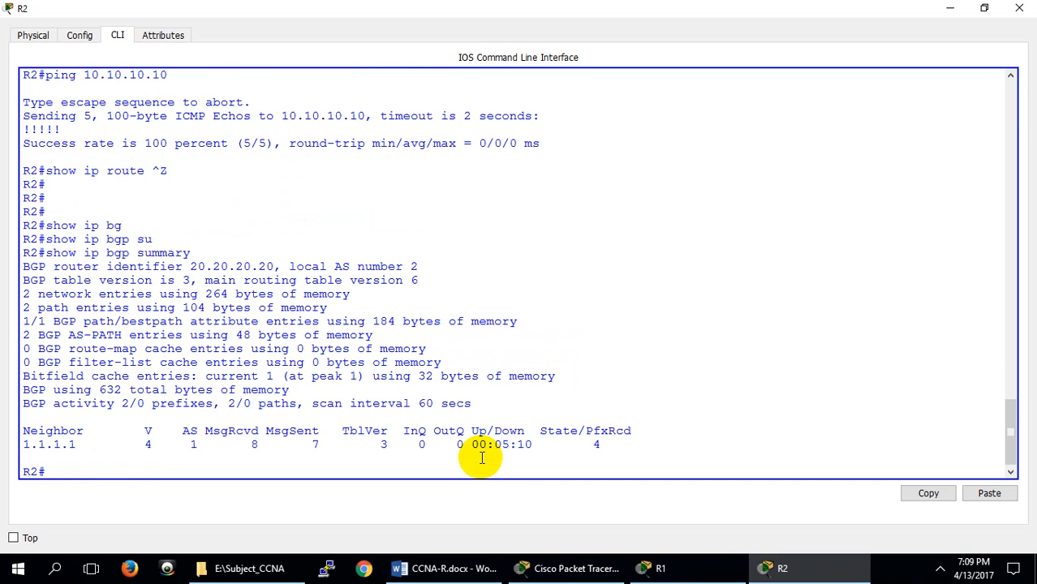
Enter global configuration mode on R2 and open the BGP process for AS 2 with router bgp 2
{"action": "key", "text": "Up"}
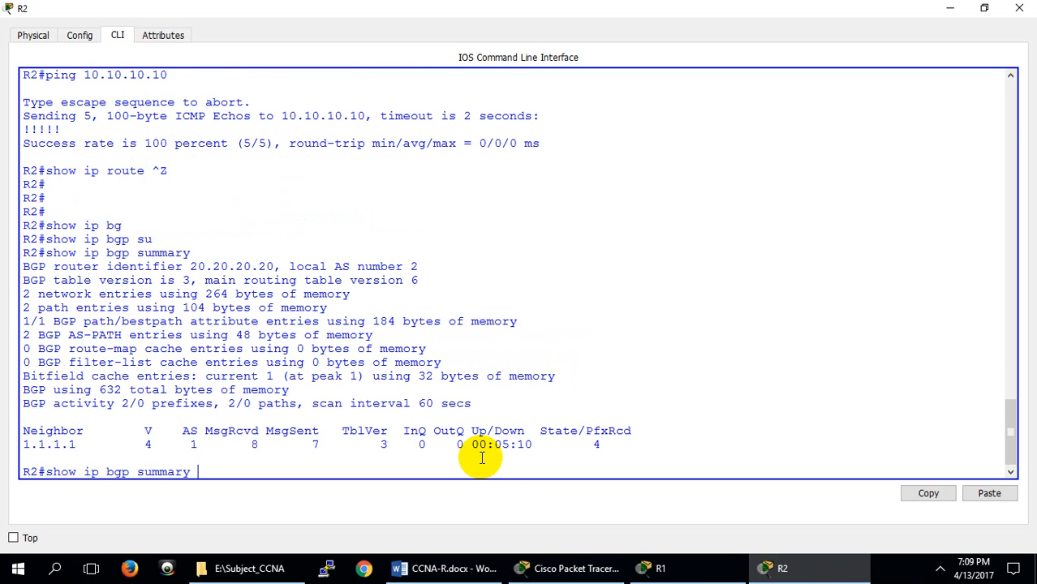
{"action": "key", "text": "Up"}
{"action": "key", "text": "Up"}
{"action": "key", "text": "Up"}
{"action": "key", "text": "Down"}
{"action": "key", "text": "Up"}
{"action": "key", "text": "Return"}
{"action": "key", "text": "Up"}
{"action": "key", "text": "Up"}
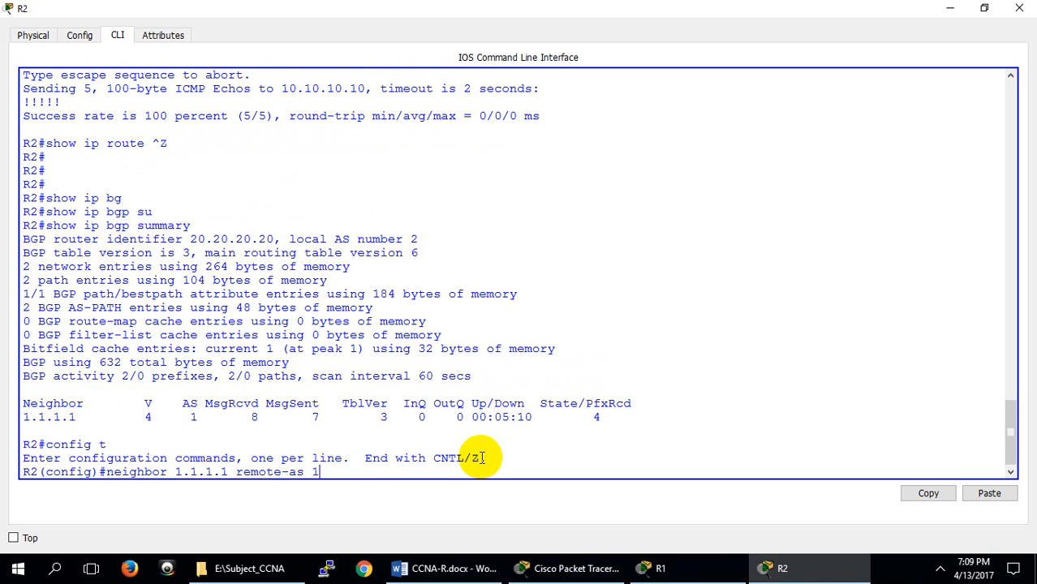
Remove R2's BGP neighbor 1.1.1.1 with no neighbor 1.1.1.1 remote-as 1
{"action": "key", "text": "Up"}
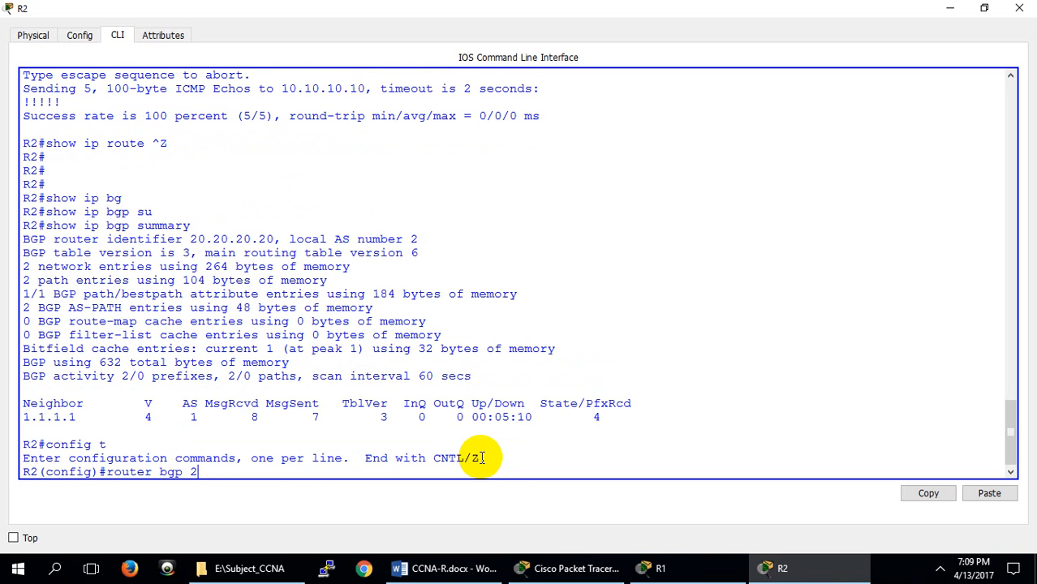
{"action": "key", "text": "Return"}
{"action": "key", "text": "Up"}
{"action": "key", "text": "Up"}
{"action": "key", "text": "Up"}
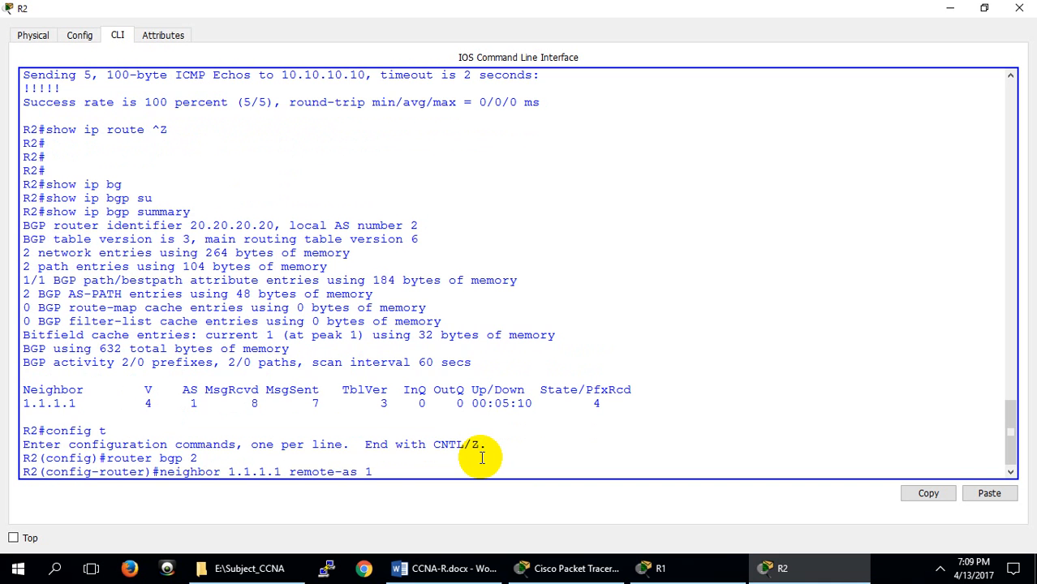
{"action": "key", "text": "Left"}
{"action": "key", "text": "Left"}
{"action": "key", "text": "Left"}
{"action": "key", "text": "Left"}
{"action": "key", "text": "Left"}
{"action": "key", "text": "Left"}
{"action": "key", "text": "Left"}
{"action": "key", "text": "Left"}
{"action": "key", "text": "Left"}
{"action": "key", "text": "Left"}
{"action": "key", "text": "Left"}
{"action": "key", "text": "Left"}
{"action": "key", "text": "Left"}
{"action": "key", "text": "Left"}
{"action": "key", "text": "Left"}
{"action": "key", "text": "Left"}
{"action": "key", "text": "Left"}
{"action": "key", "text": "Left"}
{"action": "key", "text": "Left"}
{"action": "key", "text": "Left"}
{"action": "key", "text": "Left"}
{"action": "key", "text": "Left"}
{"action": "key", "text": "Left"}
{"action": "key", "text": "Left"}
{"action": "key", "text": "Left"}
{"action": "key", "text": "Left"}
{"action": "key", "text": "Left"}
{"action": "key", "text": "Left"}
{"action": "type", "text": "no"}
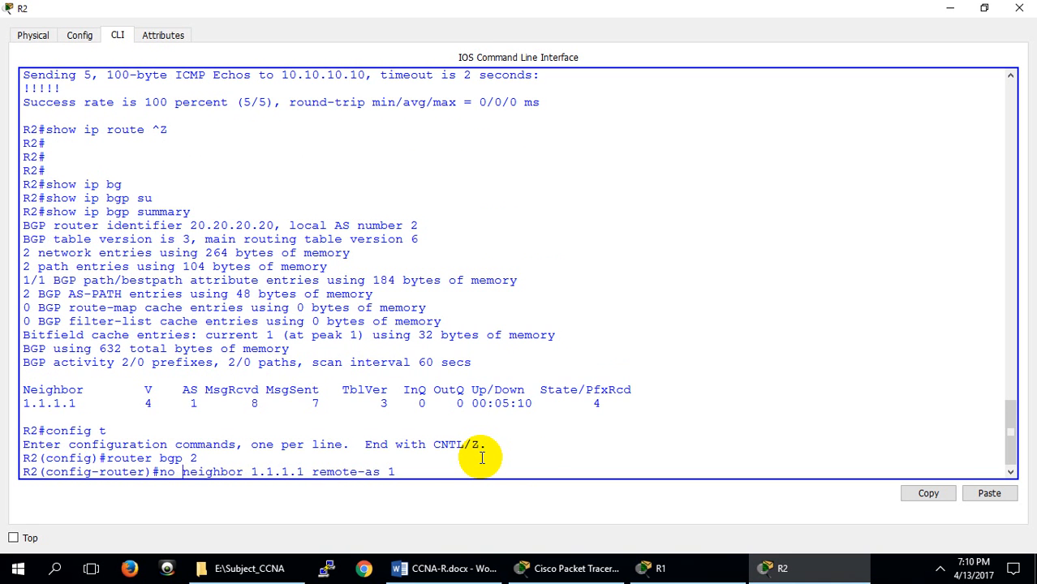
{"action": "key", "text": "Return"}
{"action": "key", "text": "Return"}
{"action": "key", "text": "Return"}
{"action": "key", "text": "Return"}
Add 1.1.1.1 as R2's BGP neighbor with the mismatched AS number, using neighbor 1.1.1.1 remote-as 3
{"action": "key", "text": "Up"}
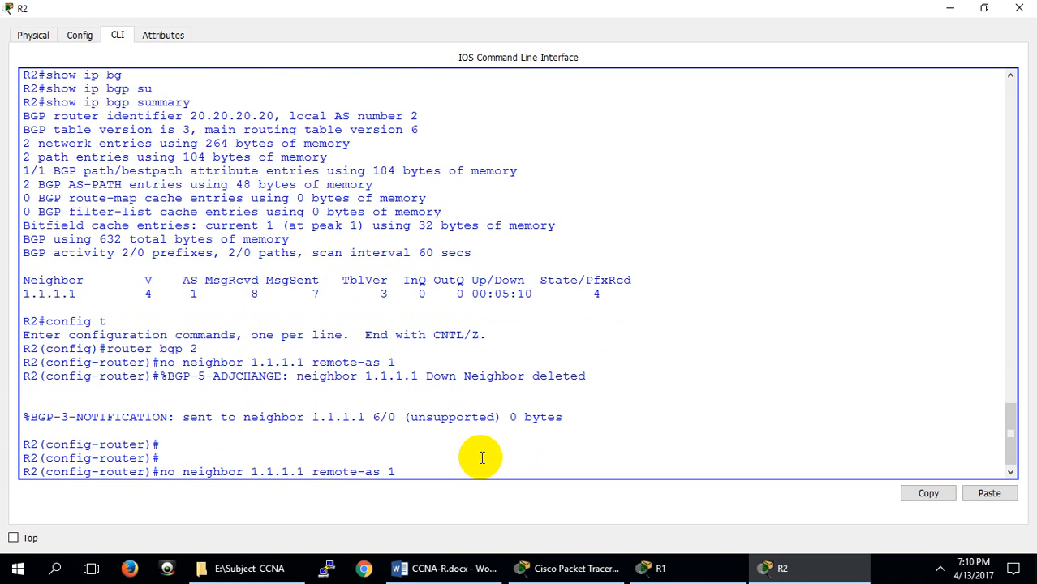
{"action": "key", "text": "Up"}
{"action": "key", "text": "Down"}
{"action": "key", "text": "BackSpace"}
{"action": "type", "text": "3"}
{"action": "key", "text": "Left"}
{"action": "key", "text": "Left"}
{"action": "key", "text": "Left"}
{"action": "key", "text": "Left"}
{"action": "key", "text": "Left"}
{"action": "key", "text": "Left"}
{"action": "key", "text": "Left"}
{"action": "key", "text": "Left"}
{"action": "key", "text": "Left"}
{"action": "key", "text": "Left"}
{"action": "key", "text": "Left"}
{"action": "key", "text": "Left"}
{"action": "key", "text": "Left"}
{"action": "key", "text": "Left"}
{"action": "key", "text": "Left"}
{"action": "key", "text": "Left"}
{"action": "key", "text": "Left"}
{"action": "key", "text": "Left"}
{"action": "key", "text": "Left"}
{"action": "key", "text": "Left"}
{"action": "key", "text": "BackSpace"}
{"action": "key", "text": "BackSpace"}
{"action": "key", "text": "BackSpace"}
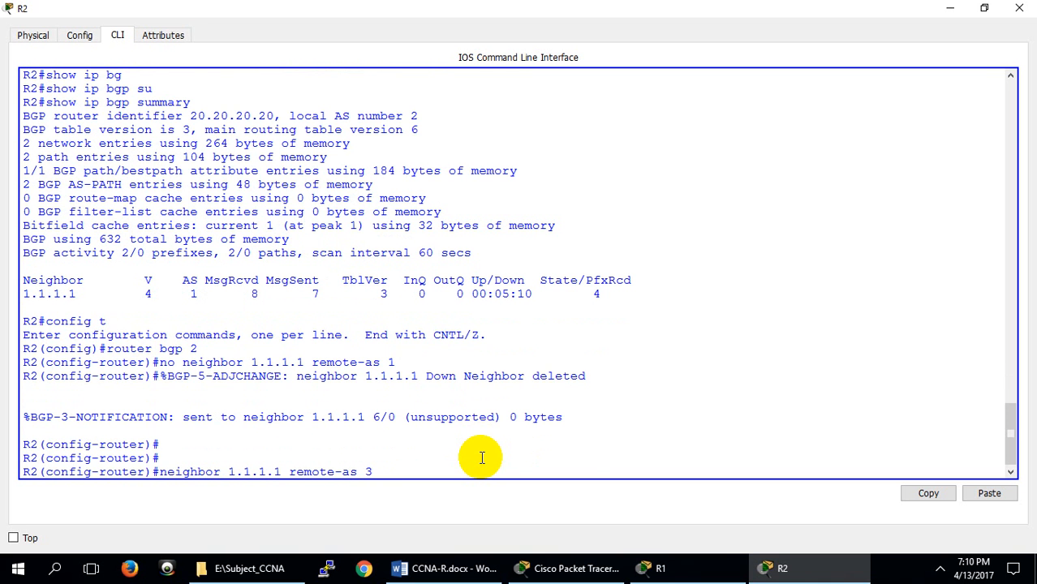
{"action": "key", "text": "Return"}
Leave configuration mode on R2 and run show ip bgp summary to check the neighbor entry for AS 3
{"action": "key", "text": "Return"}
{"action": "key", "text": "Return"}
{"action": "key", "text": "Return"}
{"action": "key", "text": "Return"}
{"action": "key", "text": "Return"}
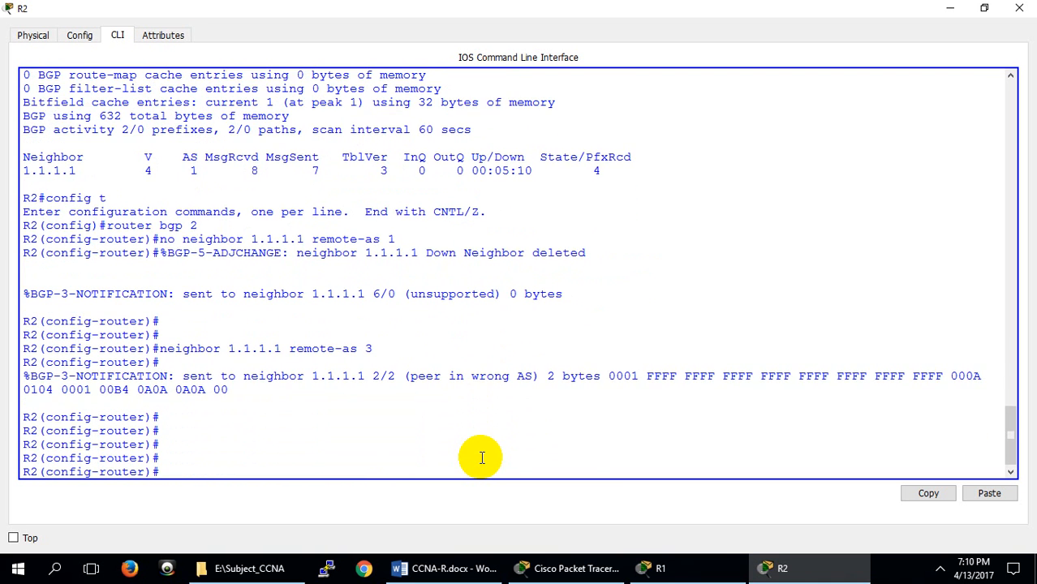
{"action": "key", "text": "ctrl+z"}
{"action": "key", "text": "Return"}
{"action": "key", "text": "Return"}
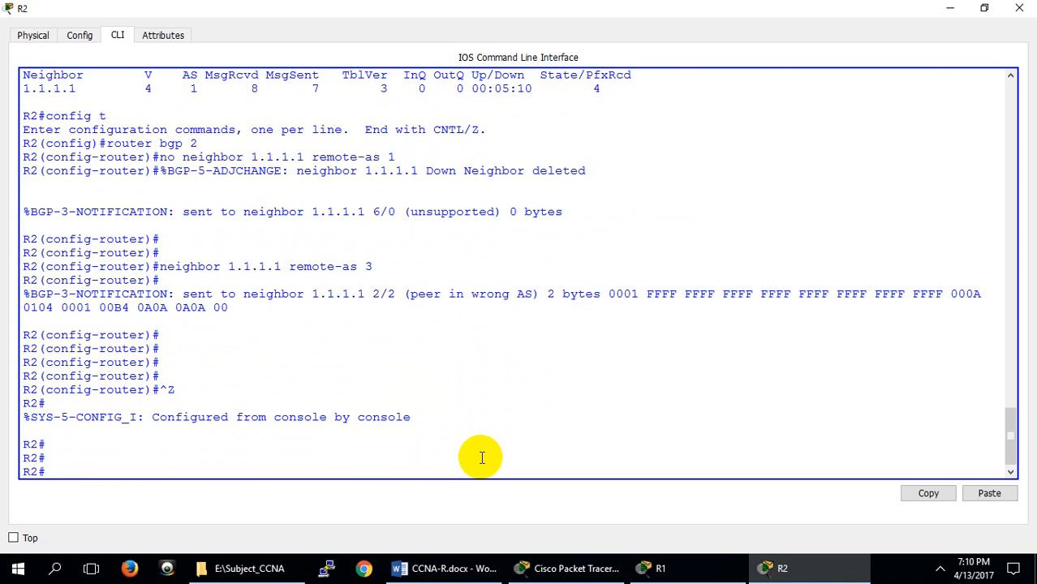
{"action": "type", "text": "show ip bgp summary"}
{"action": "key", "text": "Return"}
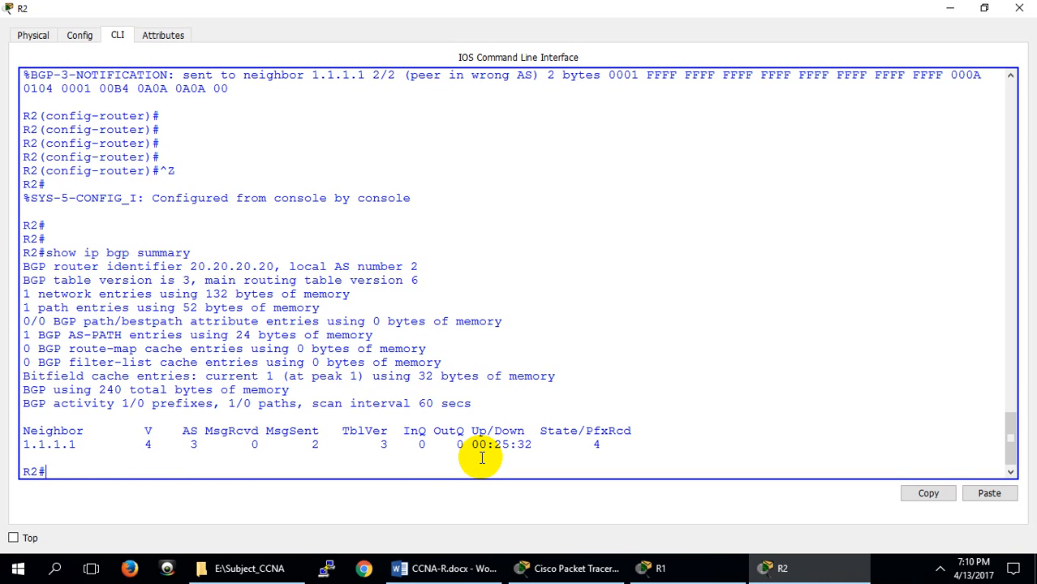
List the options of clear ip bgp on R2, then reset all its BGP peers with clear ip bgp *
{"action": "type", "text": "clear"}
{"action": "key", "text": "Tab"}
{"action": "type", "text": "ip"}
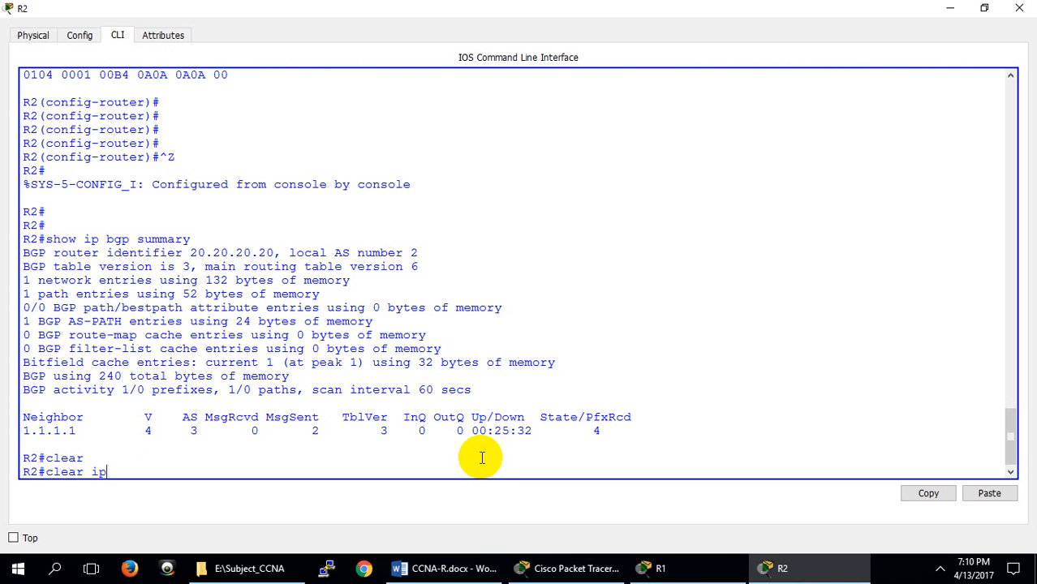
{"action": "key", "text": "Tab"}
{"action": "type", "text": "b"}
{"action": "key", "text": "BackSpace"}
{"action": "type", "text": "bg"}
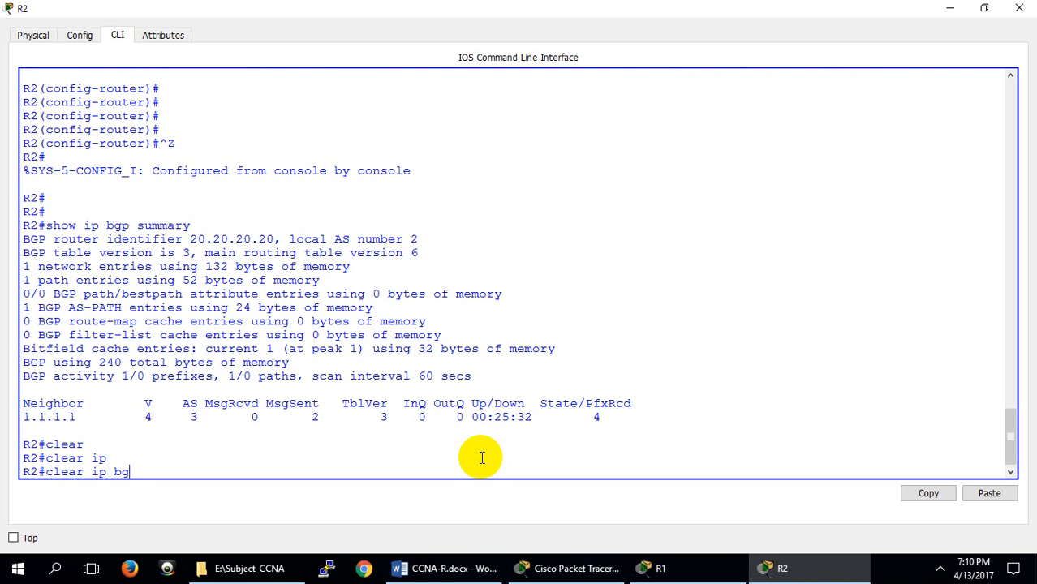
{"action": "key", "text": "Tab"}
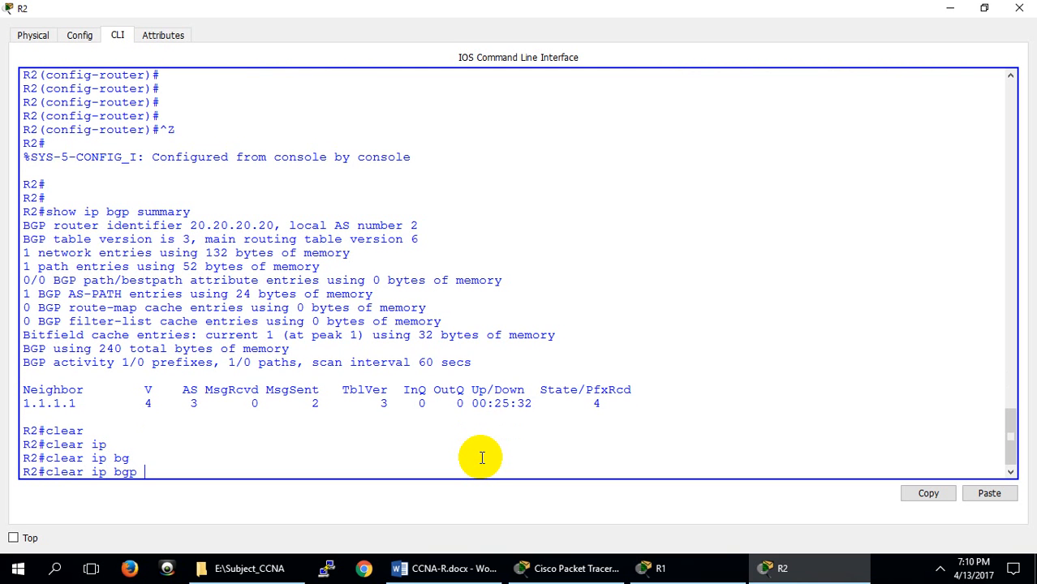
{"action": "type", "text": "?"}
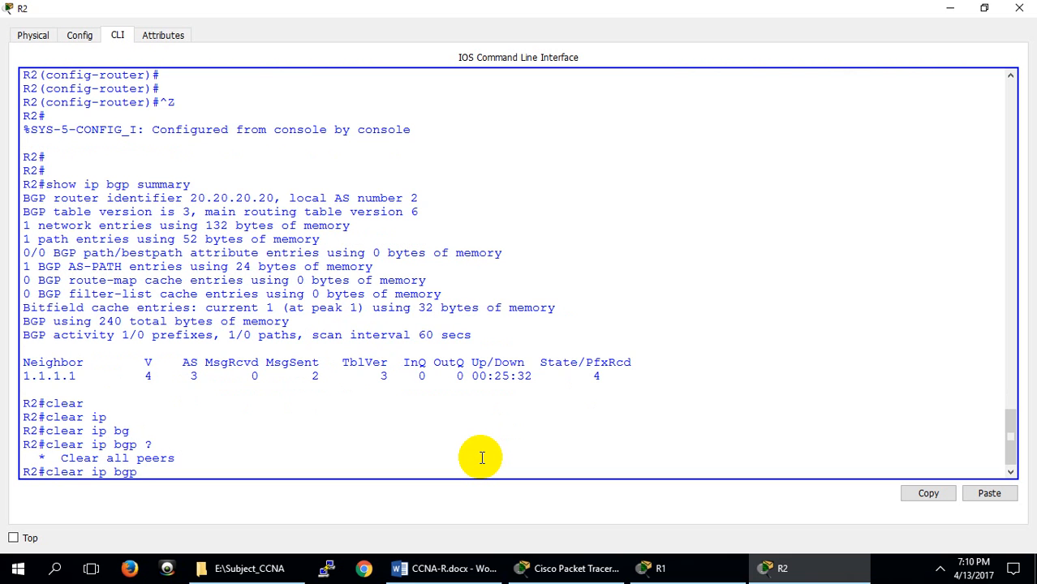
{"action": "type", "text": "*"}
{"action": "key", "text": "Return"}
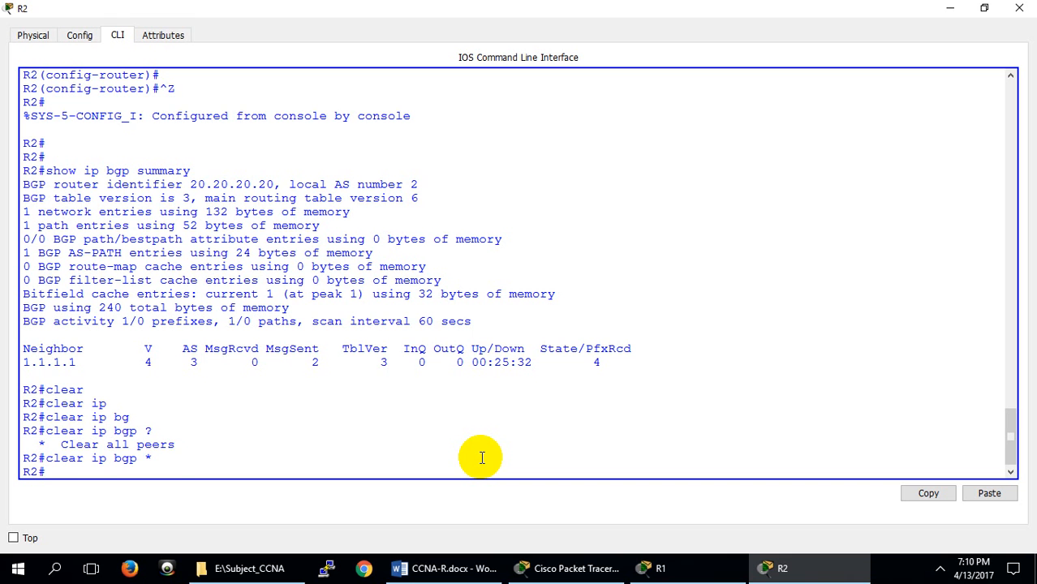
Run show ip bgp summary twice on R2 to recheck the neighbor state after the peer reset
{"action": "key", "text": "Up"}
{"action": "key", "text": "Up"}
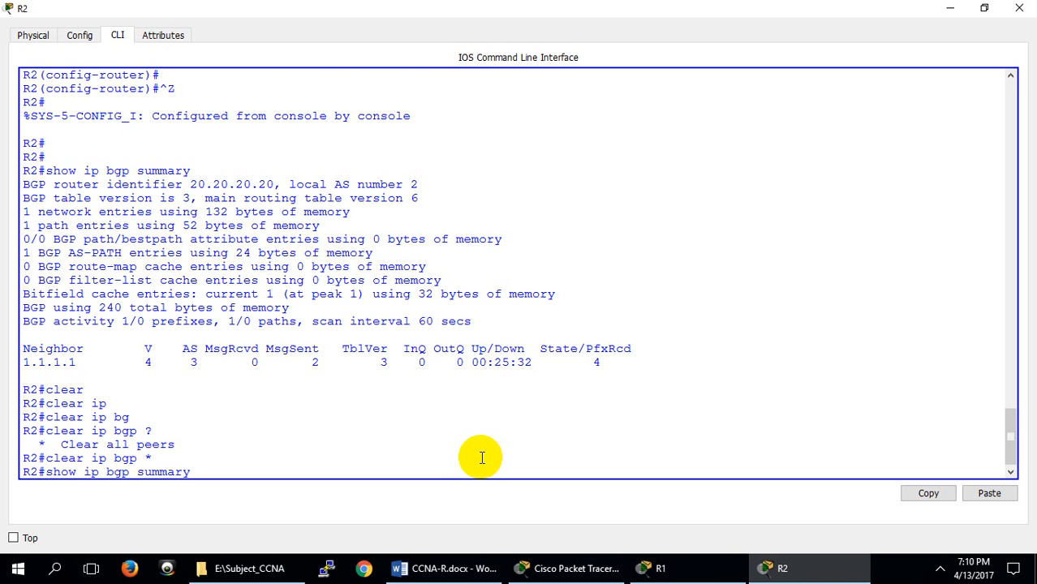
{"action": "key", "text": "Return"}
{"action": "key", "text": "Up"}
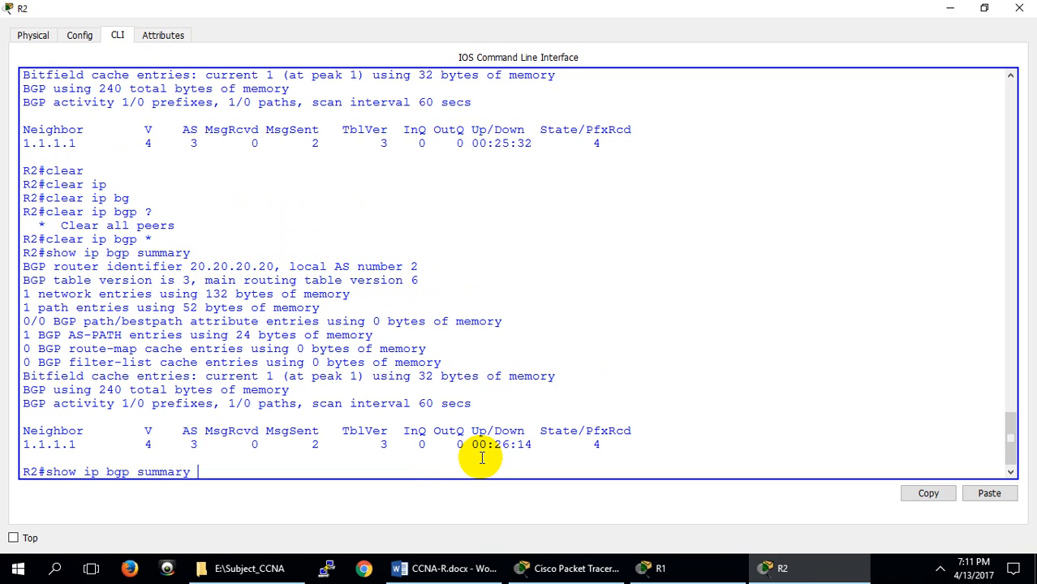
{"action": "key", "text": "Return"}
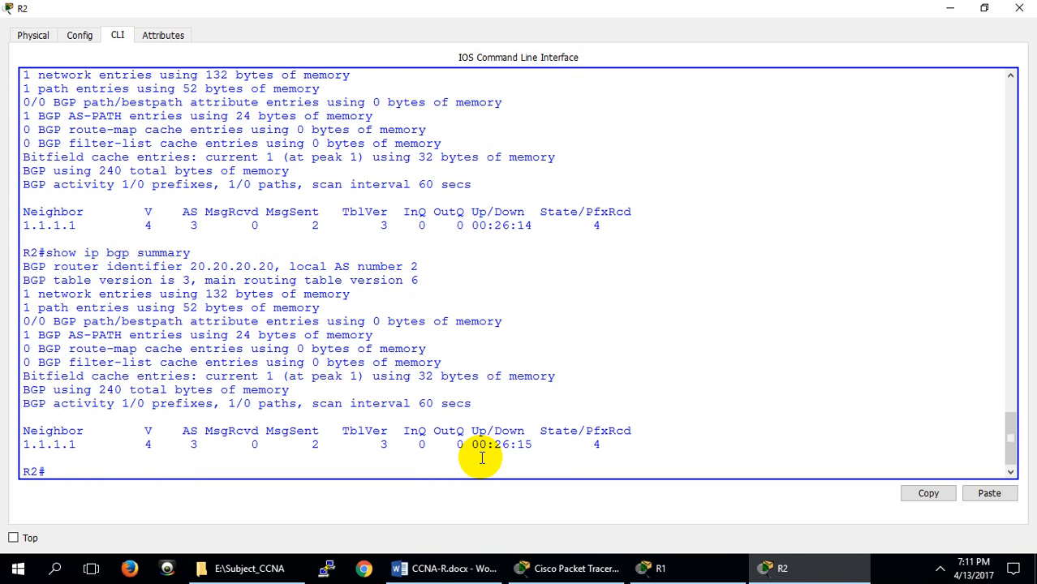
Switch to R1's console and reset all its BGP peers with clear ip bgp *
{"action": "left_click", "coordinate": [660, 569]}
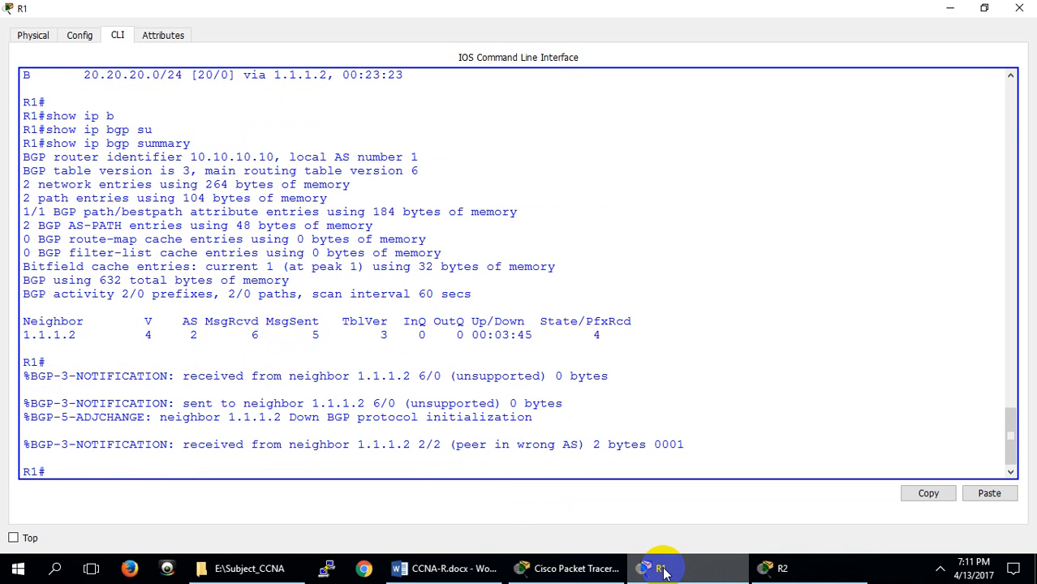
{"action": "key", "text": "Return"}
{"action": "key", "text": "Return"}
{"action": "type", "text": "clear"}
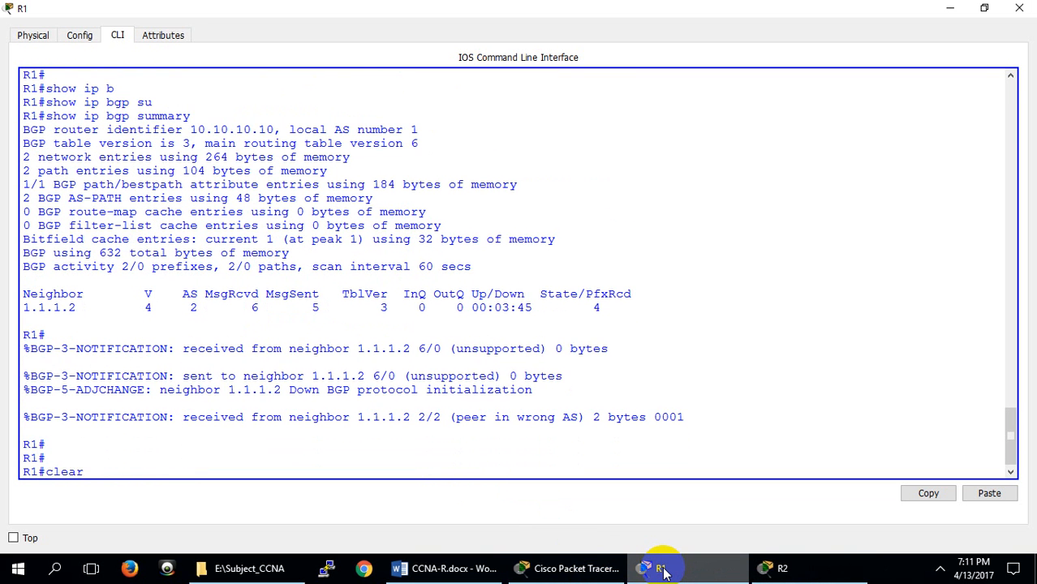
{"action": "key", "text": "Tab"}
{"action": "type", "text": "ip b"}
{"action": "key", "text": "Tab"}
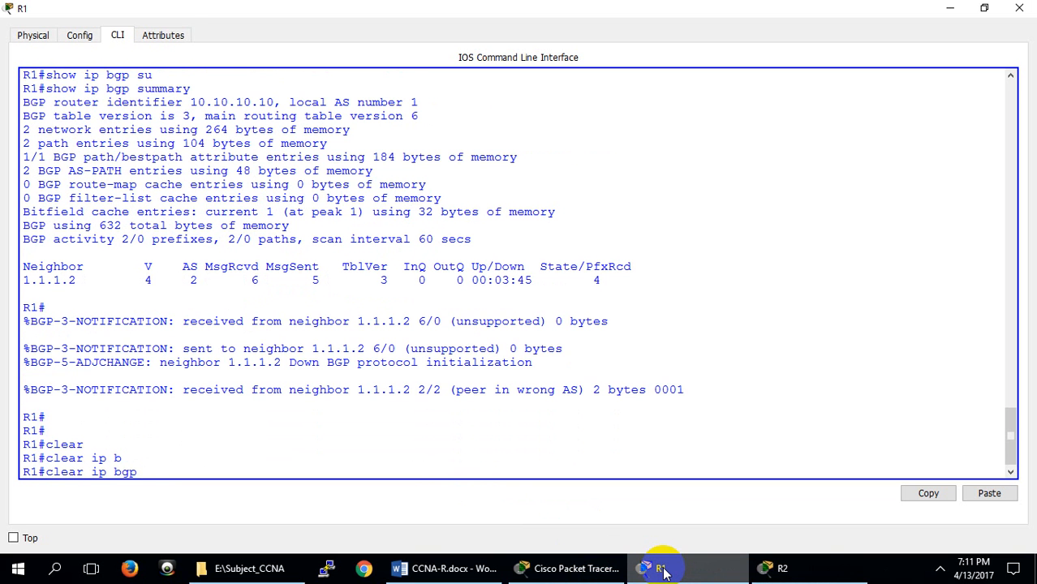
{"action": "type", "text": "?"}
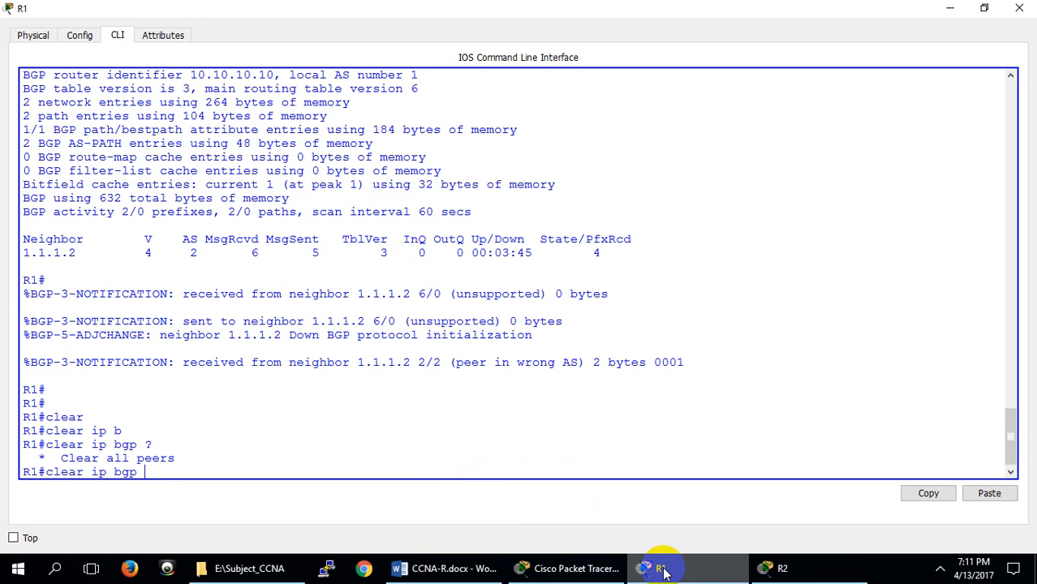
{"action": "type", "text": "*"}
{"action": "key", "text": "Return"}
{"action": "key", "text": "Return"}
{"action": "key", "text": "Return"}
{"action": "key", "text": "Return"}
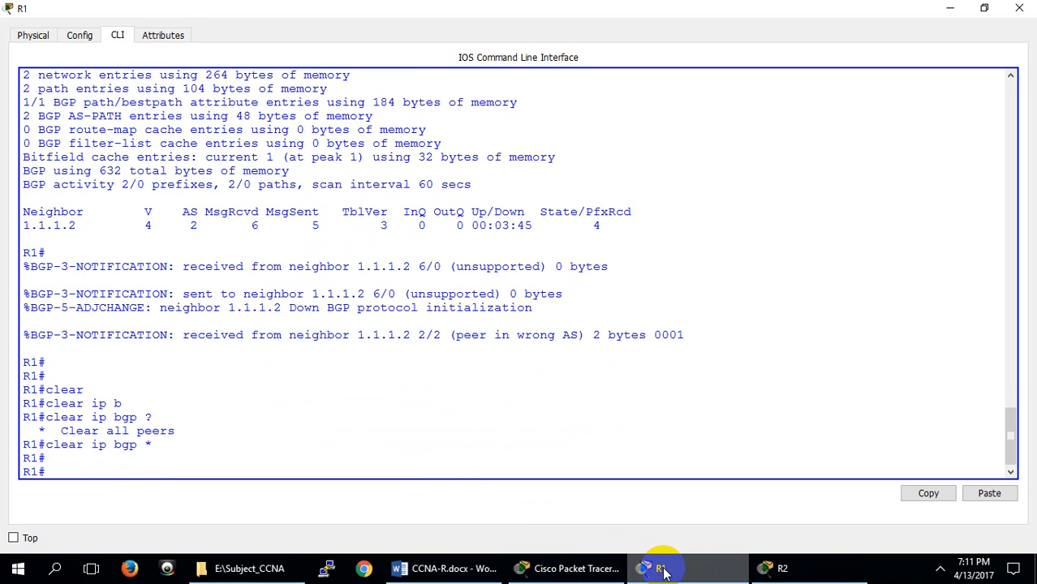
{"action": "key", "text": "Return"}
{"action": "key", "text": "Return"}
{"action": "key", "text": "Return"}
{"action": "key", "text": "Return"}
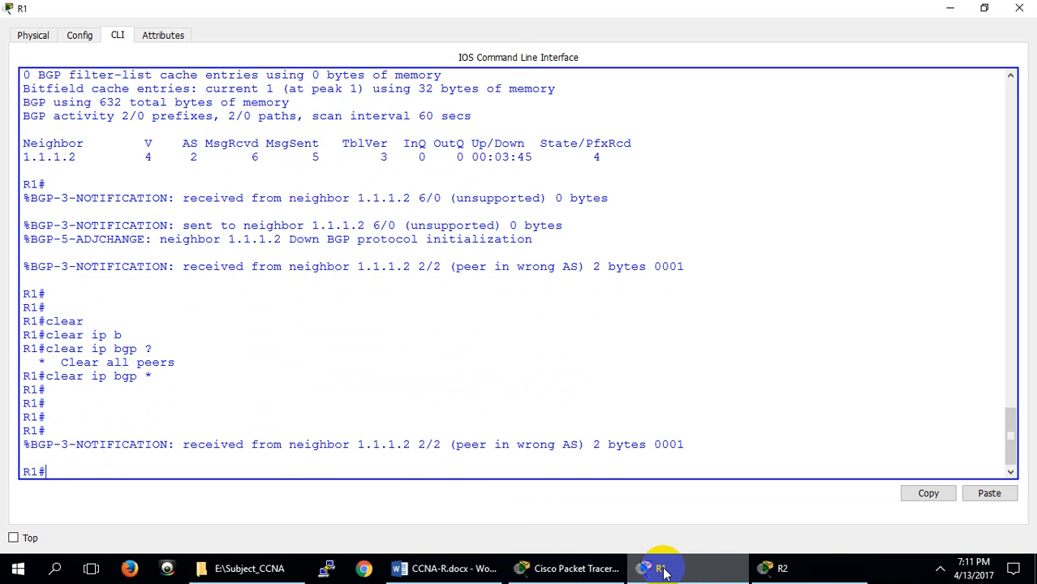
Run show ip bgp summary twice on R1 to check the state of neighbor 1.1.1.2
{"action": "key", "text": "Up"}
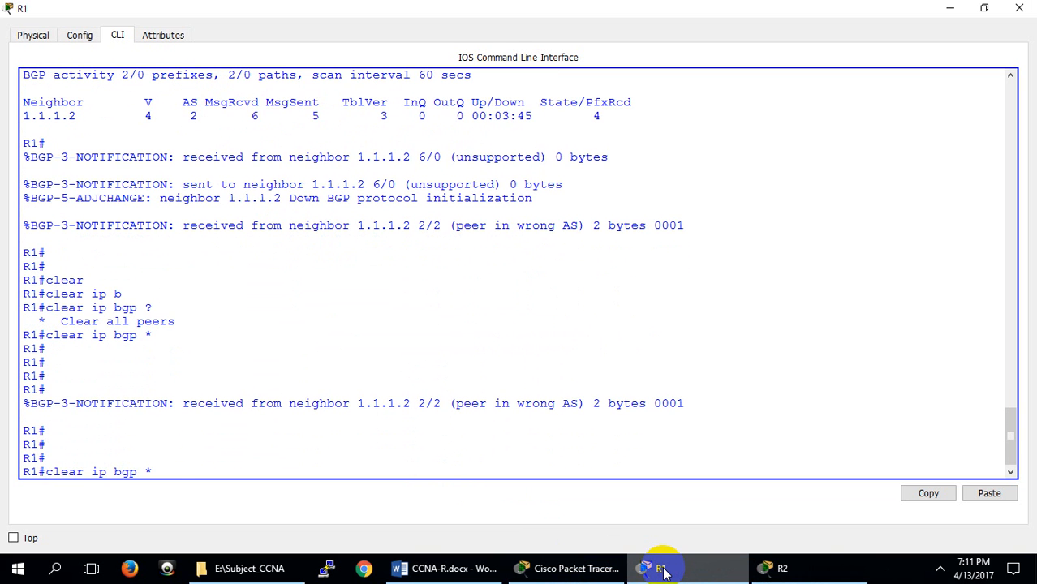
{"action": "key", "text": "Up"}
{"action": "key", "text": "Up"}
{"action": "key", "text": "Up"}
{"action": "key", "text": "Return"}
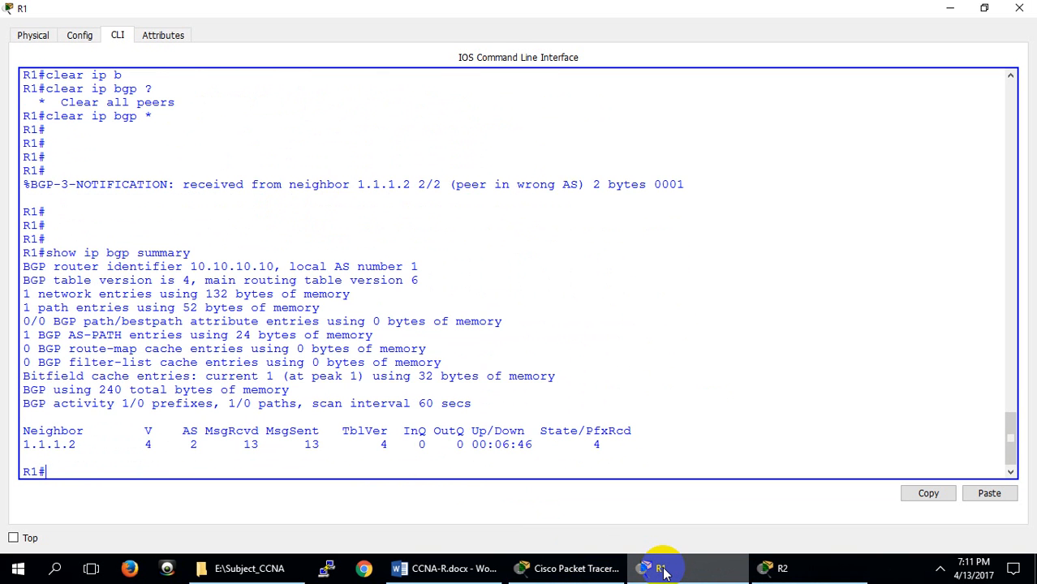
{"action": "key", "text": "Up"}
{"action": "key", "text": "Return"}
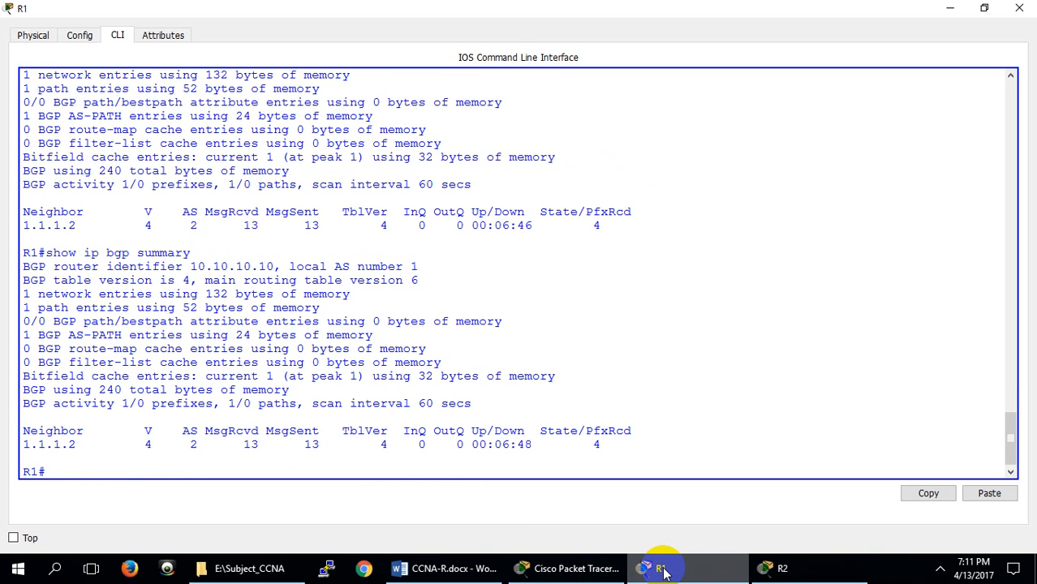
Return to R2's console and repeat show ip bgp summary several times to monitor neighbor 1.1.1.1's State/PfxRcd value
{"action": "left_click", "coordinate": [821, 570]}
{"action": "key", "text": "Return"}
{"action": "key", "text": "Return"}
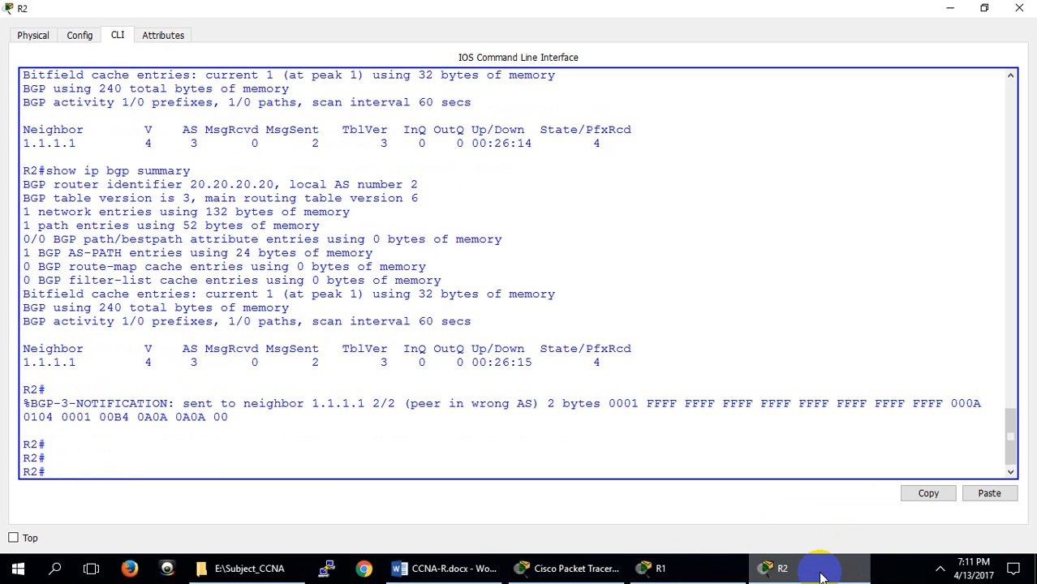
{"action": "key", "text": "Up"}
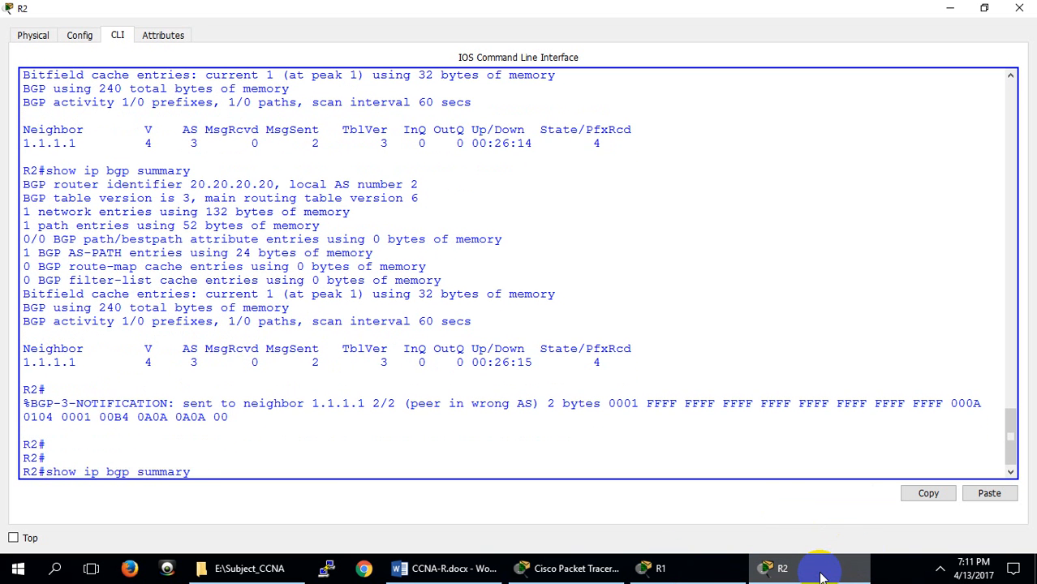
{"action": "key", "text": "Return"}
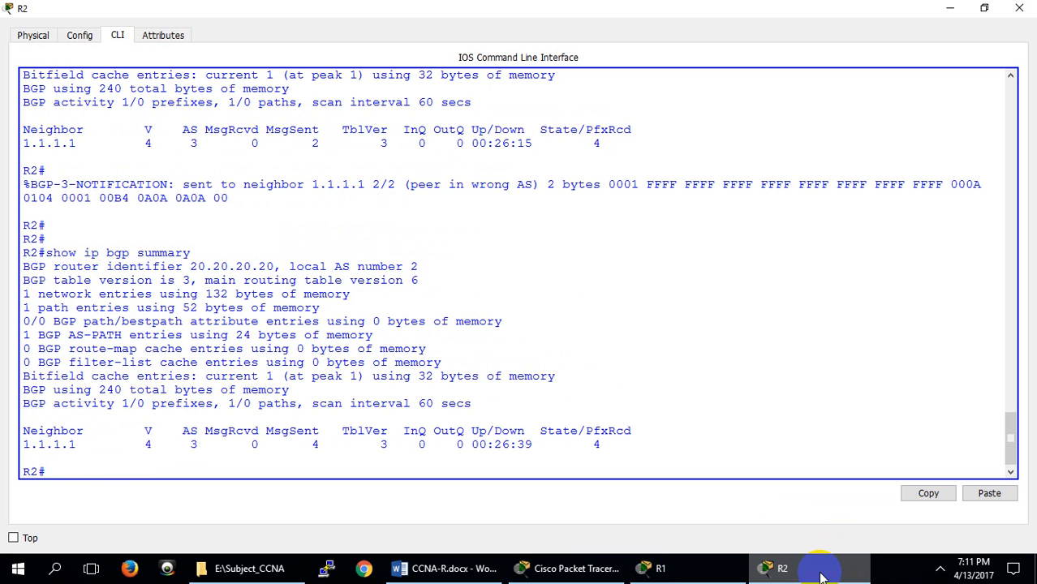
{"action": "key", "text": "Up"}
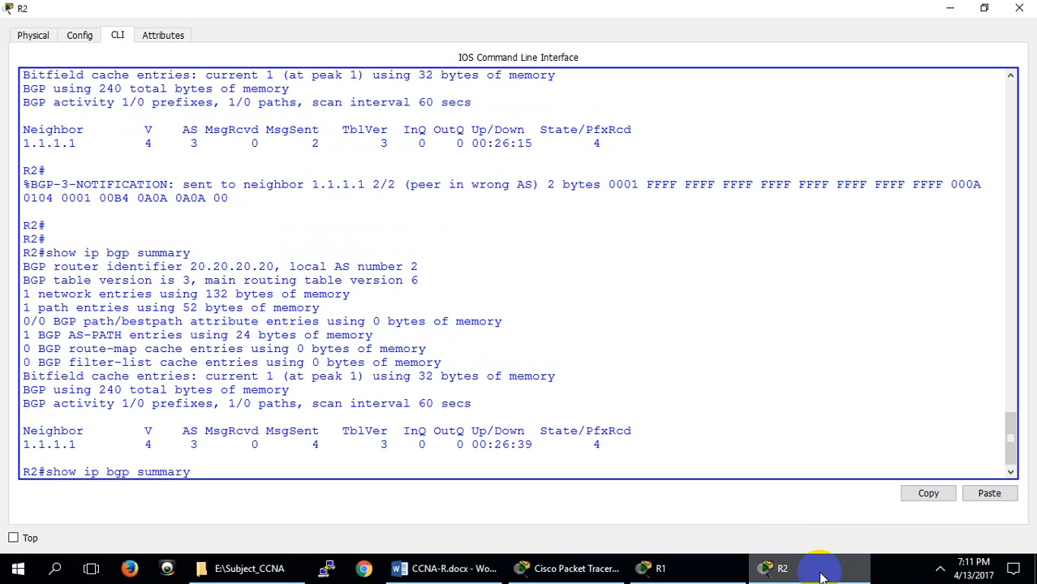
{"action": "key", "text": "Return"}
{"action": "key", "text": "Up"}
{"action": "key", "text": "Return"}
{"action": "key", "text": "Up"}
{"action": "key", "text": "Return"}
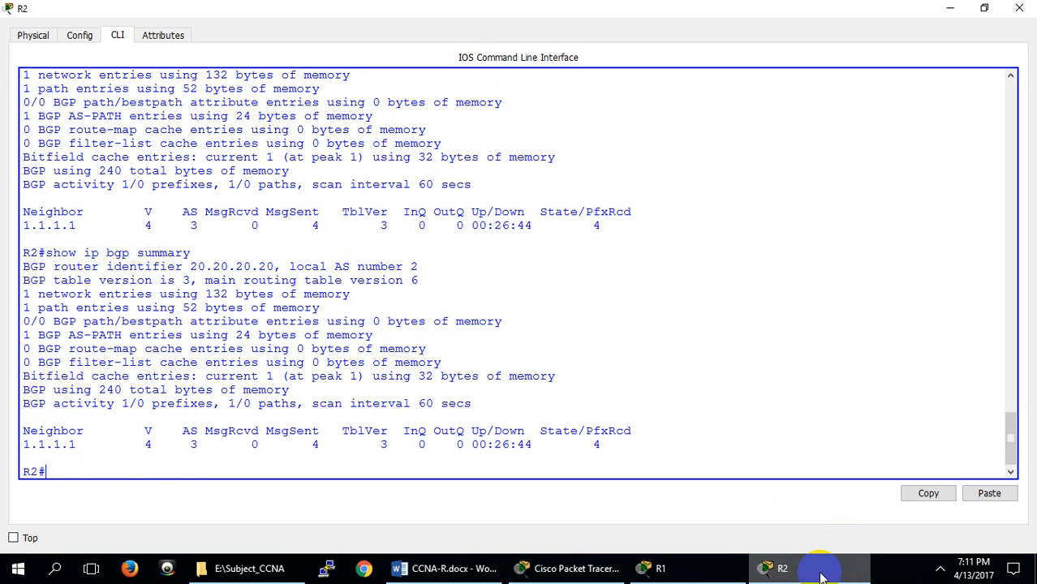
Keep rerunning show ip bgp summary on R2 to watch for a change in neighbor 1.1.1.1's state
{"action": "key", "text": "Up"}
{"action": "key", "text": "Return"}
{"action": "key", "text": "Up"}
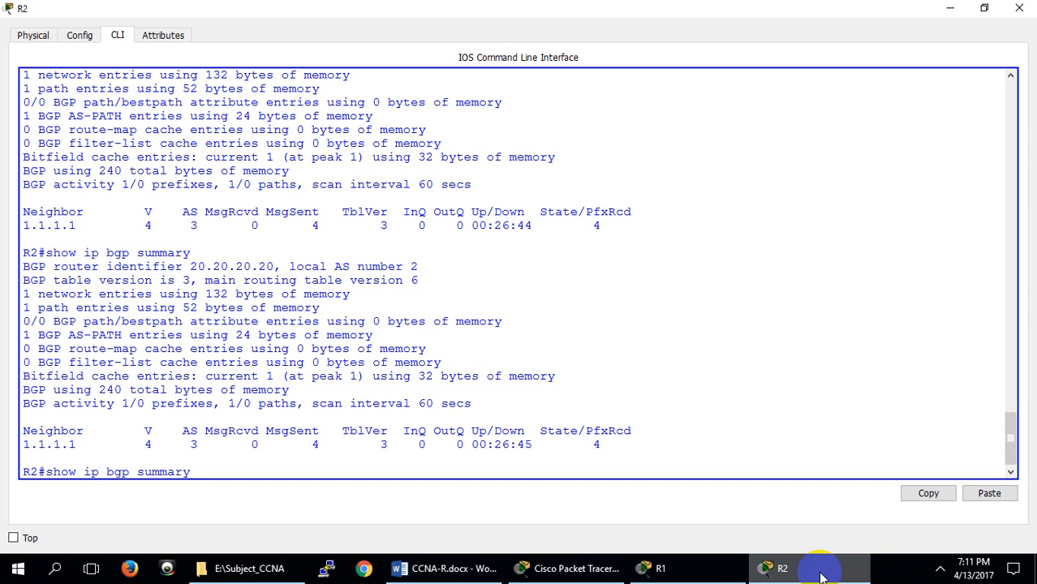
{"action": "key", "text": "Return"}
{"action": "key", "text": "Return"}
{"action": "key", "text": "Return"}
{"action": "key", "text": "Return"}
{"action": "key", "text": "Up"}
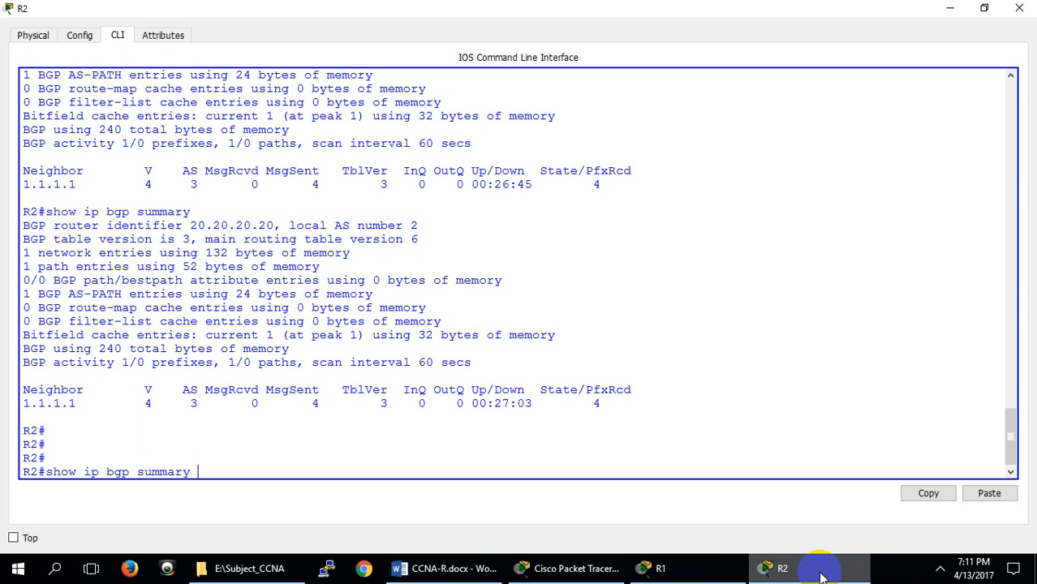
{"action": "key", "text": "Return"}
{"action": "key", "text": "Up"}
{"action": "key", "text": "Return"}
{"action": "key", "text": "Return"}
{"action": "key", "text": "Return"}
{"action": "key", "text": "Return"}
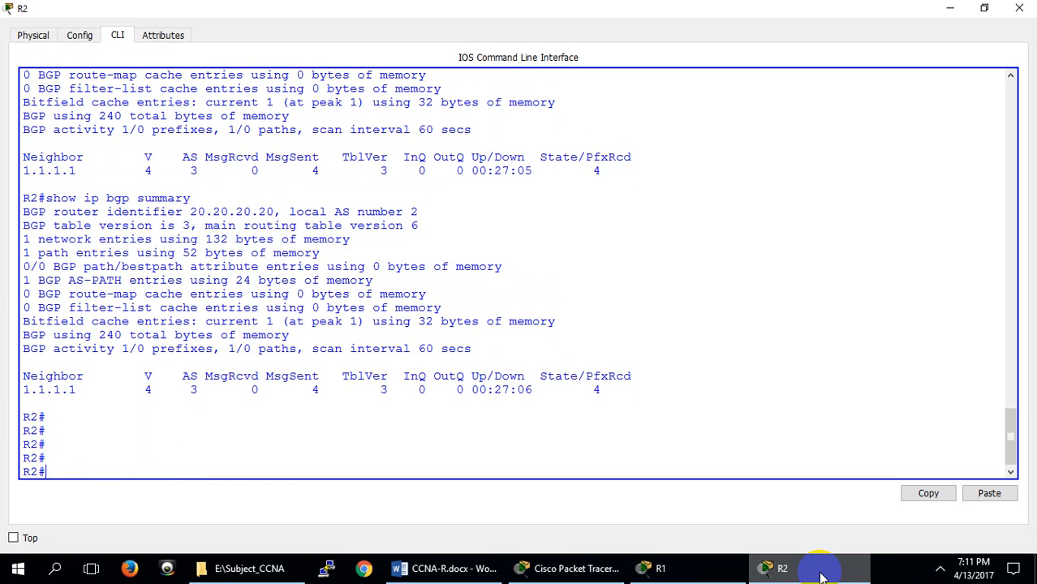
{"action": "key", "text": "Up"}
{"action": "key", "text": "Return"}
{"action": "key", "text": "Return"}
{"action": "key", "text": "Return"}
{"action": "key", "text": "Return"}
{"action": "key", "text": "Return"}
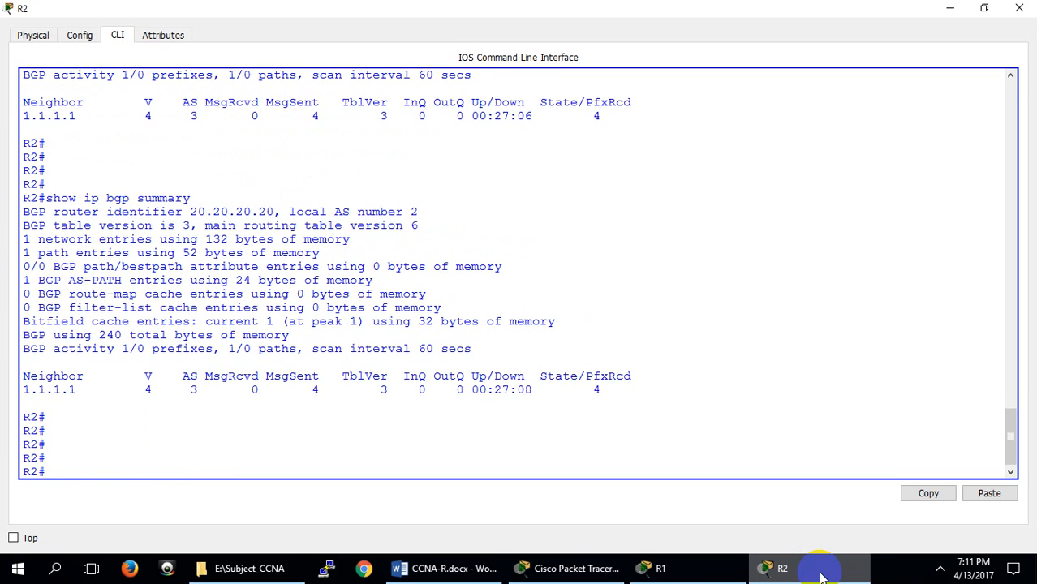
{"action": "key", "text": "Up"}
{"action": "key", "text": "Return"}
{"action": "key", "text": "Return"}
{"action": "key", "text": "Return"}
{"action": "key", "text": "Return"}
{"action": "key", "text": "Return"}
{"action": "key", "text": "Return"}
{"action": "key", "text": "Return"}
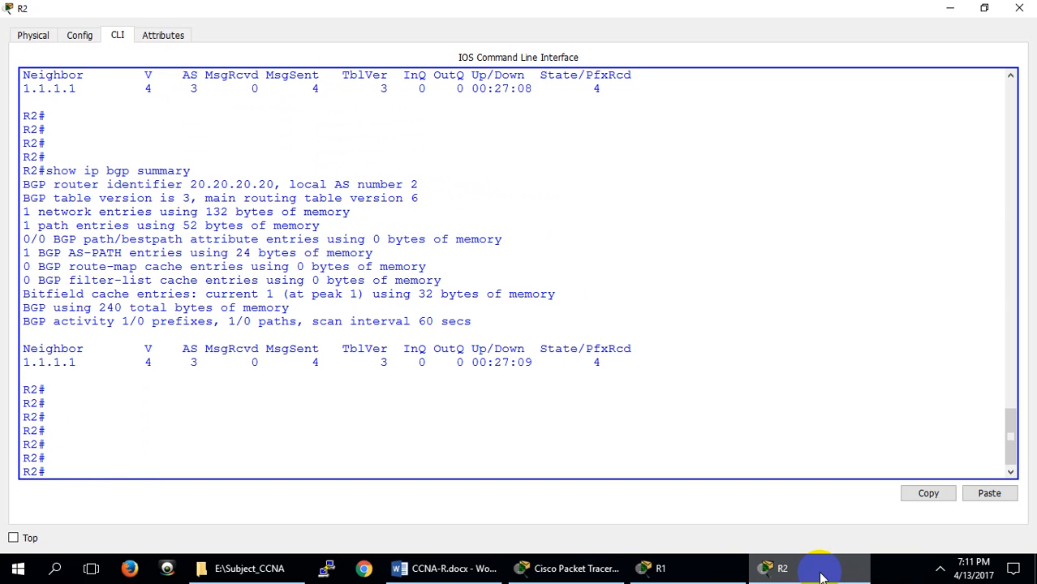
List the available options of the show ip bgp command on R2
{"action": "type", "text": "show ip in"}
{"action": "key", "text": "Tab"}
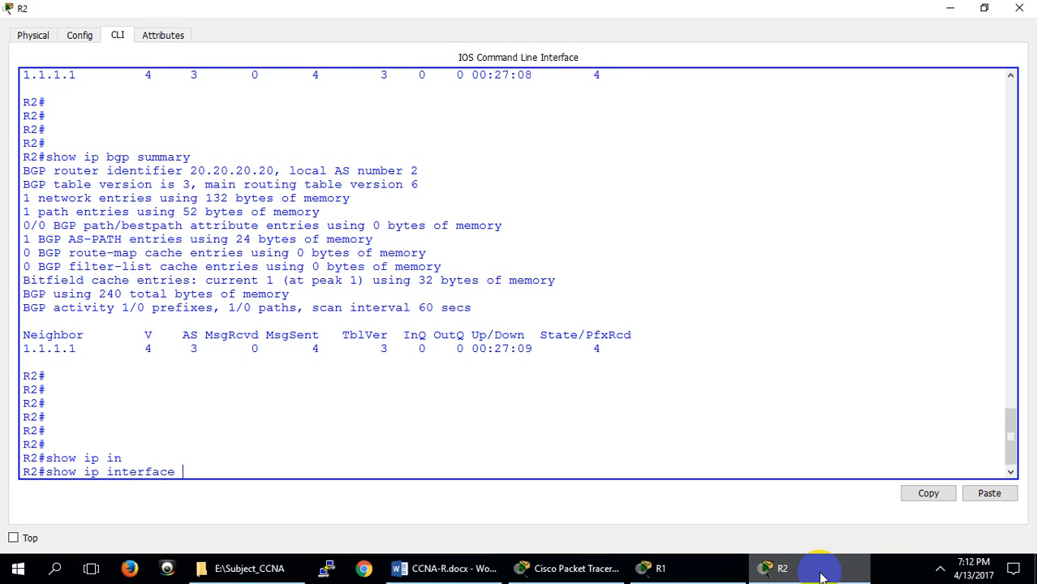
{"action": "key", "text": "BackSpace"}
{"action": "key", "text": "BackSpace"}
{"action": "key", "text": "BackSpace"}
{"action": "key", "text": "BackSpace"}
{"action": "key", "text": "BackSpace"}
{"action": "key", "text": "BackSpace"}
{"action": "key", "text": "BackSpace"}
{"action": "key", "text": "BackSpace"}
{"action": "key", "text": "BackSpace"}
{"action": "type", "text": "bg"}
{"action": "key", "text": "Tab"}
{"action": "type", "text": "?"}
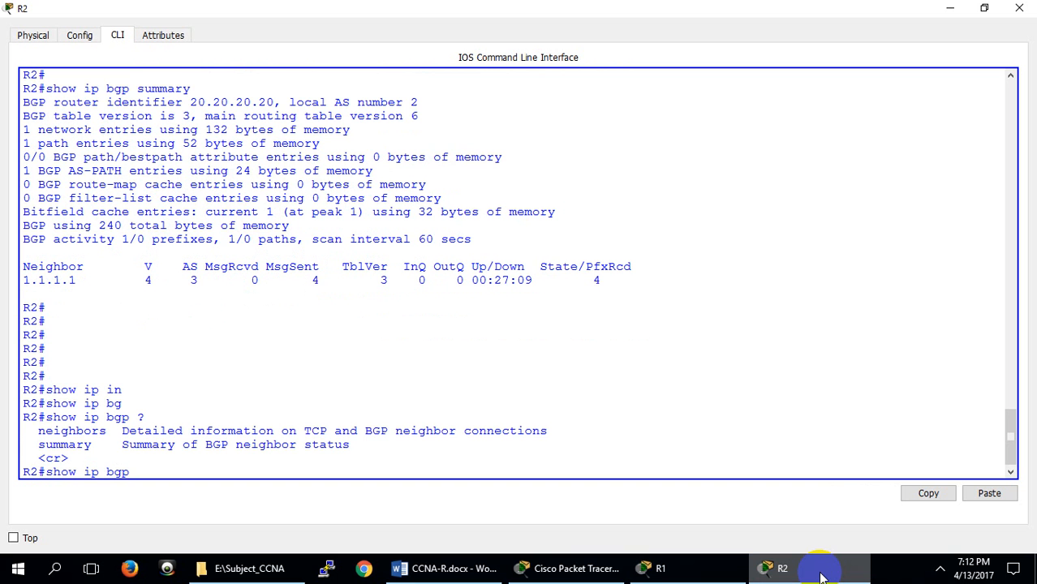
{"action": "type", "text": "n"}
Run show ip bgp neighbors on R2 and page through the full output to inspect neighbor 1.1.1.1's details
{"action": "key", "text": "Tab"}
{"action": "type", "text": "?"}
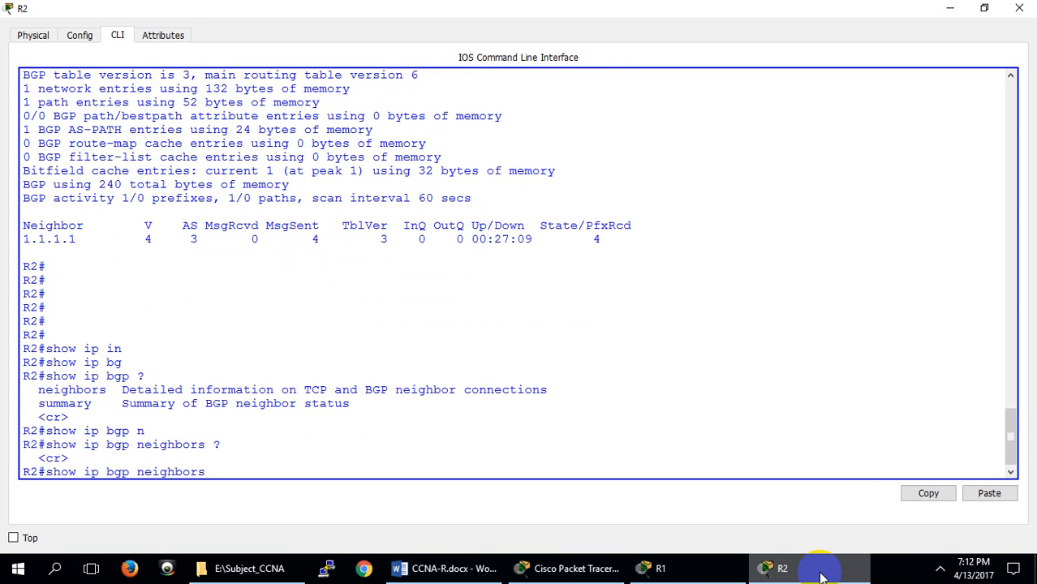
{"action": "key", "text": "Return"}
{"action": "key", "text": "Return"}
{"action": "key", "text": "Return"}
{"action": "key", "text": "Return"}
{"action": "key", "text": "Return"}
{"action": "key", "text": "Return"}
{"action": "key", "text": "Return"}
{"action": "key", "text": "Return"}
{"action": "key", "text": "Return"}
{"action": "key", "text": "Return"}
{"action": "key", "text": "Return"}
{"action": "key", "text": "Return"}
{"action": "key", "text": "Return"}
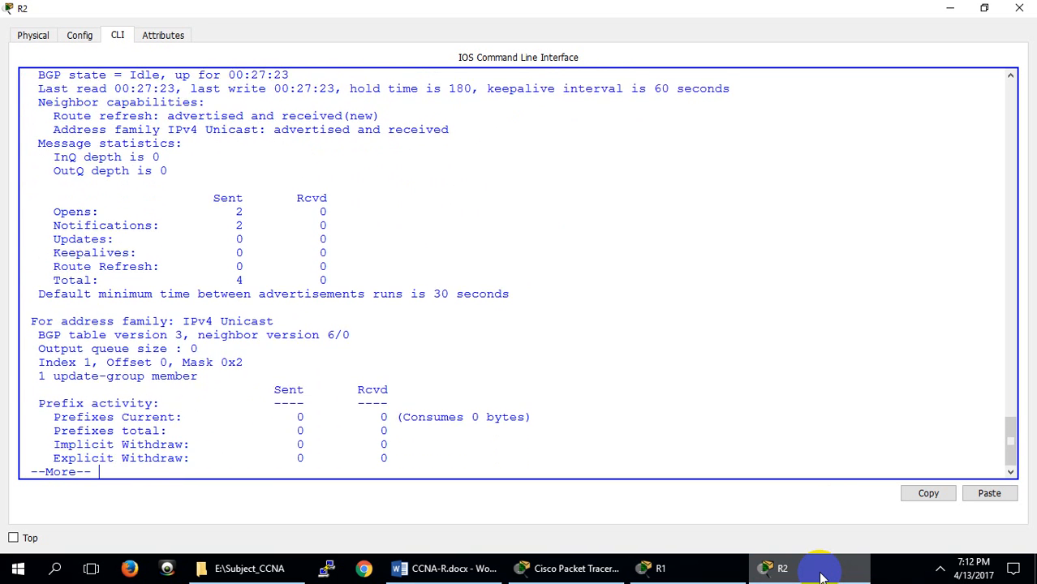
{"action": "key", "text": "space"}
{"action": "key", "text": "space"}
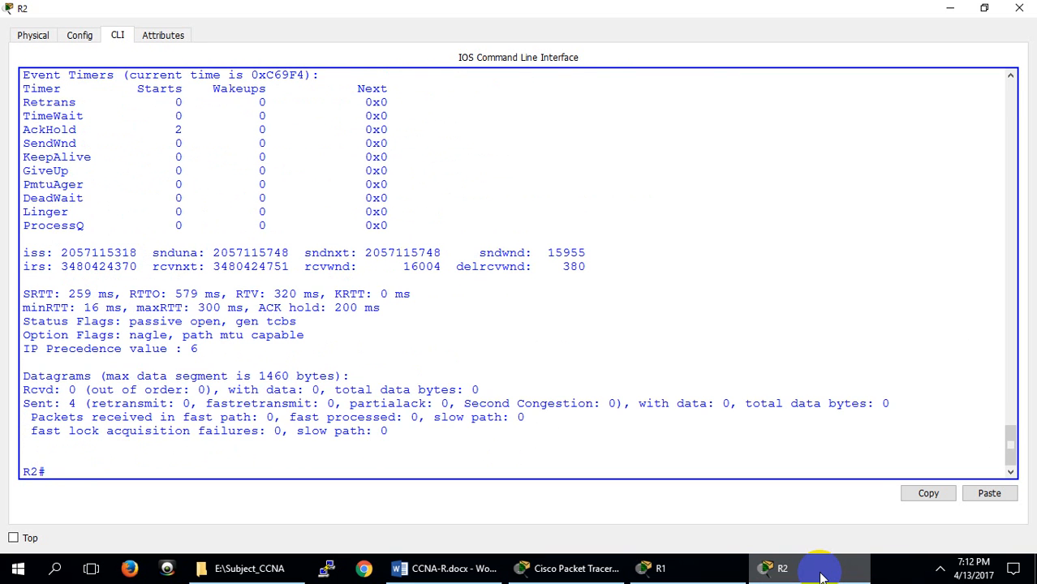
{"action": "key", "text": "Return"}
{"action": "key", "text": "Return"}
{"action": "key", "text": "Return"}
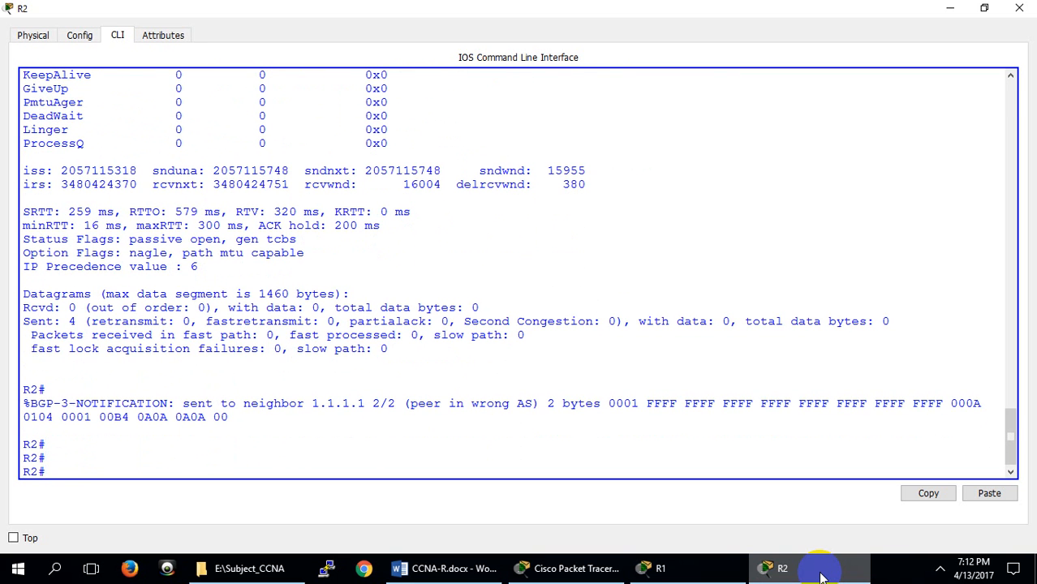
Look up the available options of clear ip bgp and clear ip on R2
{"action": "key", "text": "Up"}
{"action": "key", "text": "Up"}
{"action": "key", "text": "Up"}
{"action": "key", "text": "BackSpace"}
{"action": "type", "text": "?"}
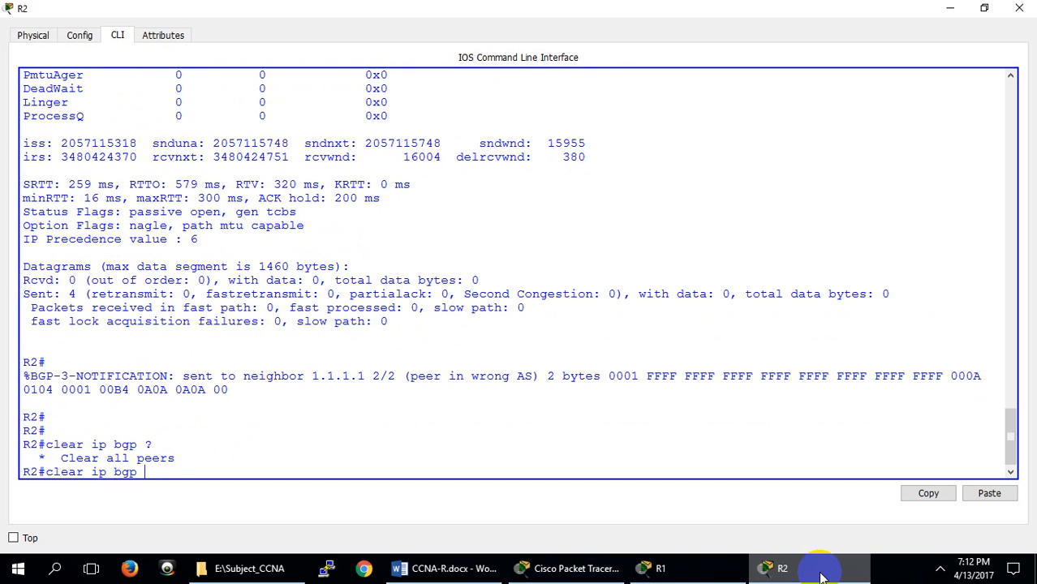
{"action": "key", "text": "BackSpace"}
{"action": "key", "text": "BackSpace"}
{"action": "key", "text": "BackSpace"}
{"action": "key", "text": "BackSpace"}
{"action": "type", "text": "?"}
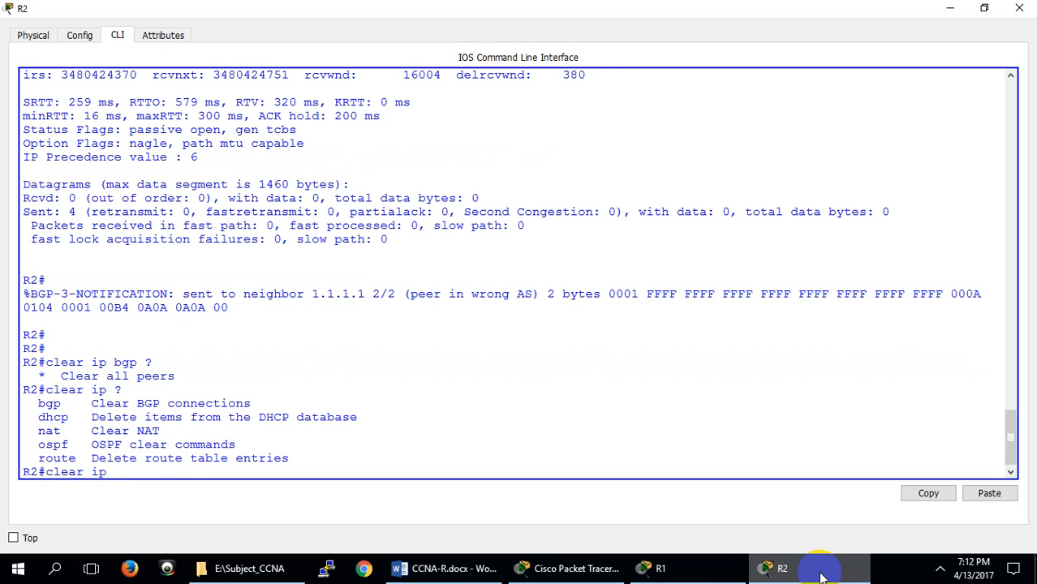
{"action": "type", "text": "bg"}
{"action": "key", "text": "Tab"}
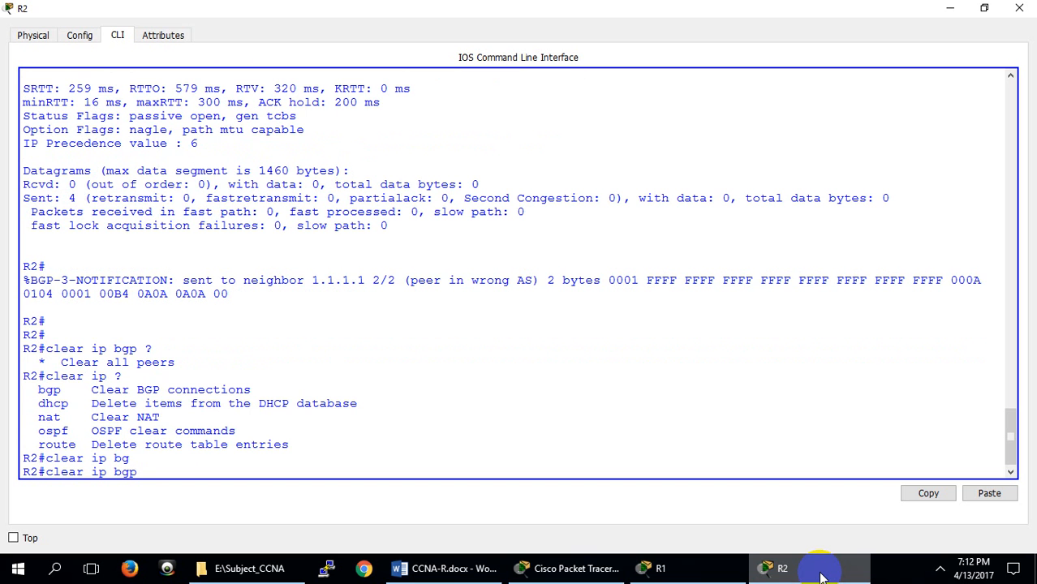
Check the options of clear ip route on R2 and delete all its routes with clear ip route *
{"action": "key", "text": "BackSpace"}
{"action": "key", "text": "BackSpace"}
{"action": "key", "text": "BackSpace"}
{"action": "key", "text": "BackSpace"}
{"action": "type", "text": "r"}
{"action": "key", "text": "Tab"}
{"action": "type", "text": "?"}
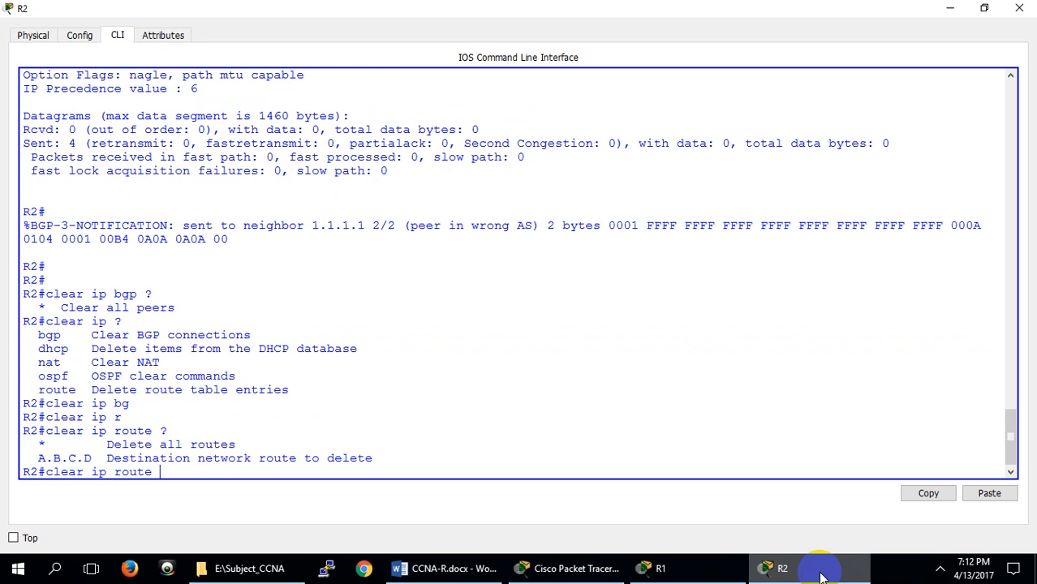
{"action": "type", "text": "*"}
{"action": "key", "text": "Return"}
{"action": "key", "text": "Return"}
{"action": "key", "text": "Return"}
{"action": "key", "text": "Return"}
{"action": "key", "text": "Return"}
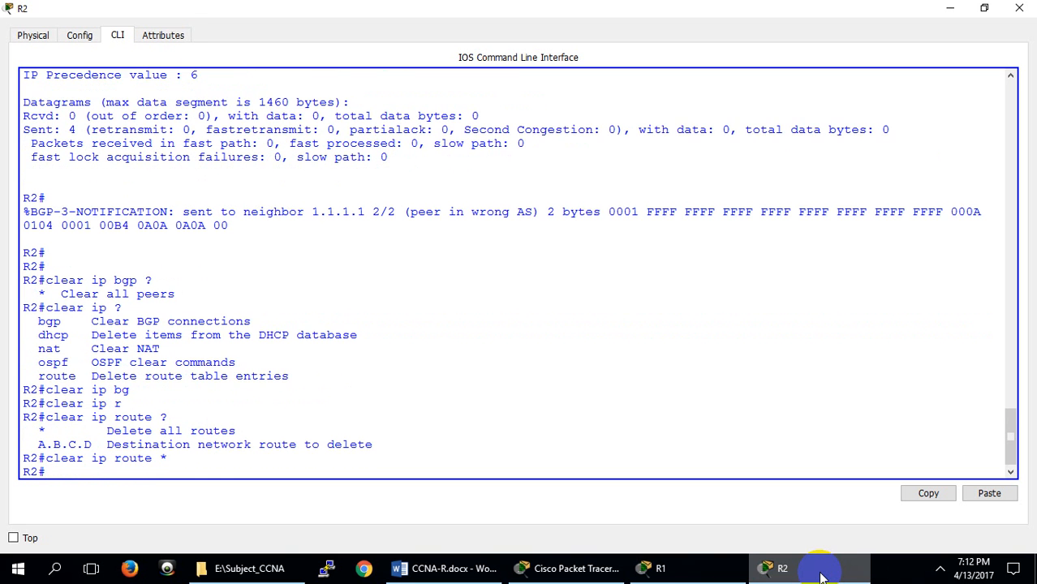
Run show ip bgp summary twice on R2 to recheck neighbor 1.1.1.1 after clearing the routes
{"action": "key", "text": "Up"}
{"action": "key", "text": "Up"}
{"action": "key", "text": "Up"}
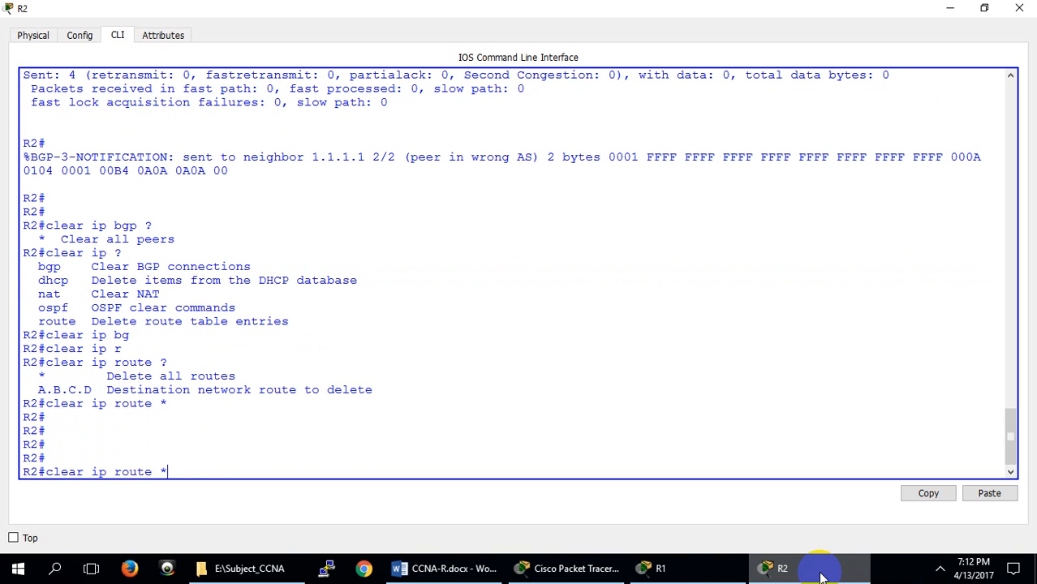
{"action": "key", "text": "Return"}
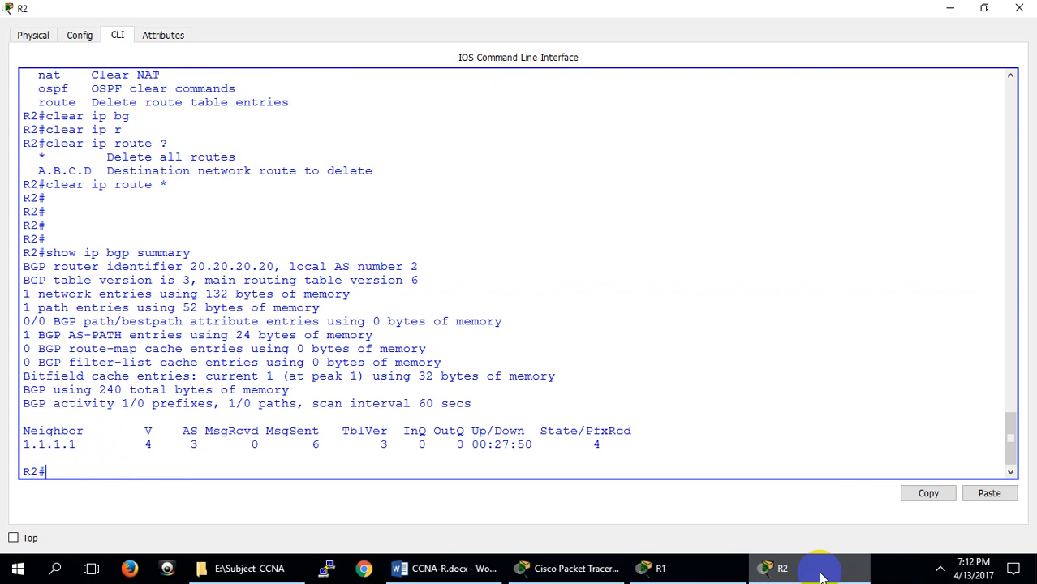
{"action": "key", "text": "Up"}
{"action": "key", "text": "Return"}
{"action": "key", "text": "Return"}
{"action": "key", "text": "Return"}
{"action": "key", "text": "Return"}
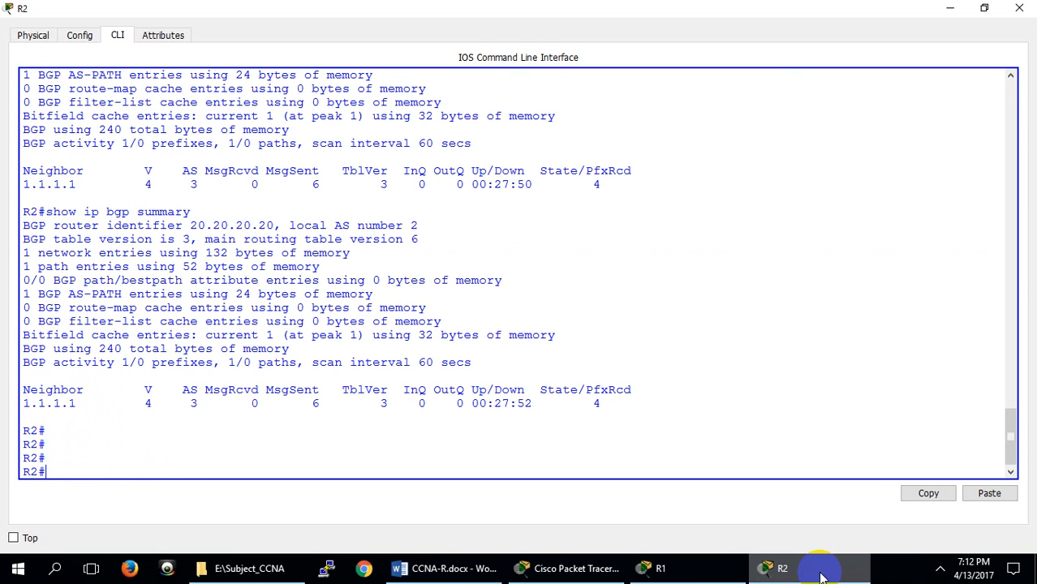
Switch to R1's console and delete all its routes with clear ip route *
{"action": "left_click", "coordinate": [669, 566]}
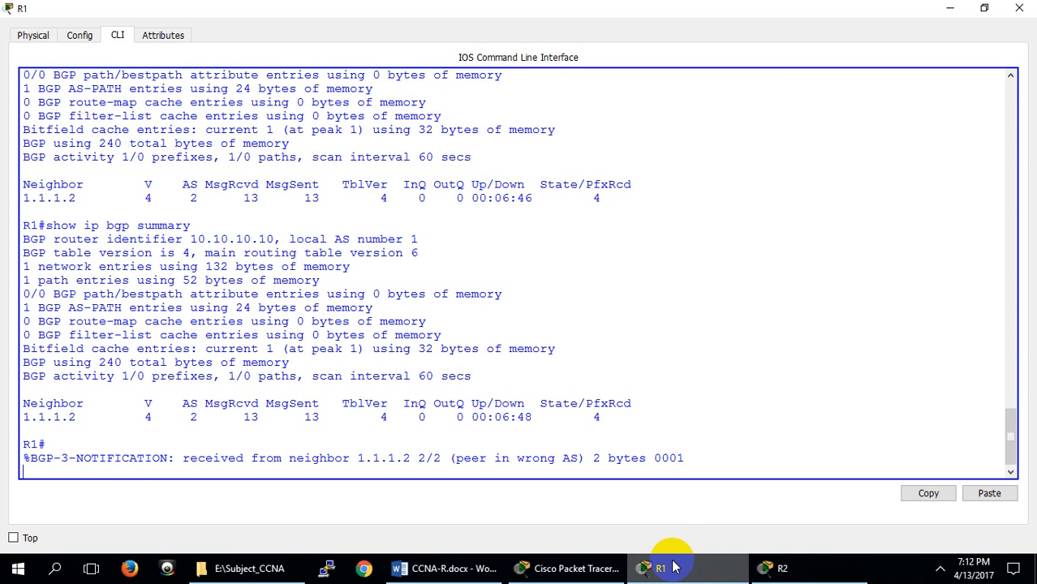
{"action": "key", "text": "Return"}
{"action": "key", "text": "Return"}
{"action": "key", "text": "Return"}
{"action": "key", "text": "Return"}
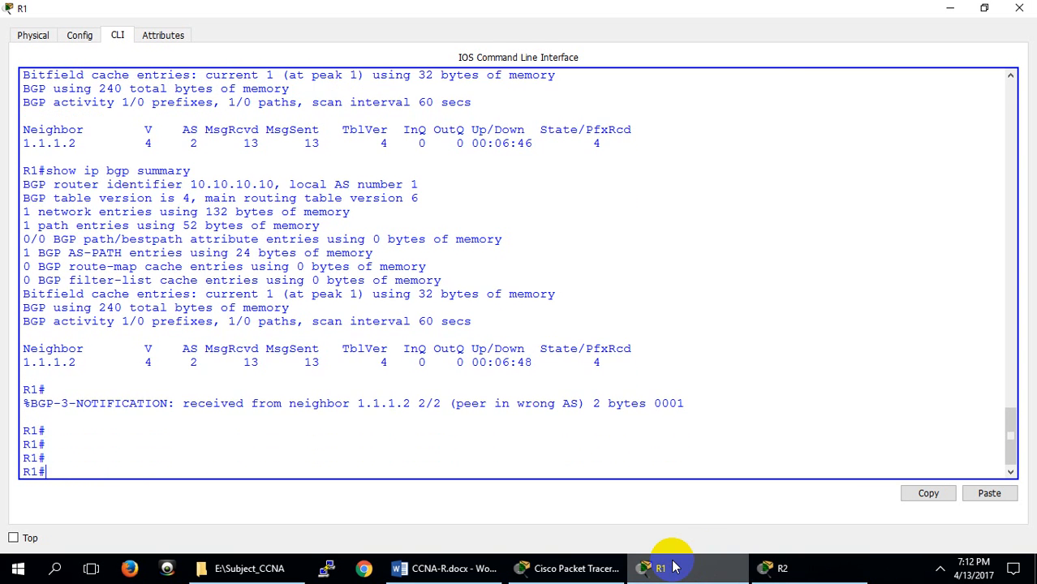
{"action": "key", "text": "Up"}
{"action": "key", "text": "Up"}
{"action": "key", "text": "BackSpace"}
{"action": "key", "text": "BackSpace"}
{"action": "key", "text": "BackSpace"}
{"action": "key", "text": "BackSpace"}
{"action": "key", "text": "BackSpace"}
{"action": "type", "text": "c"}
{"action": "key", "text": "Tab"}
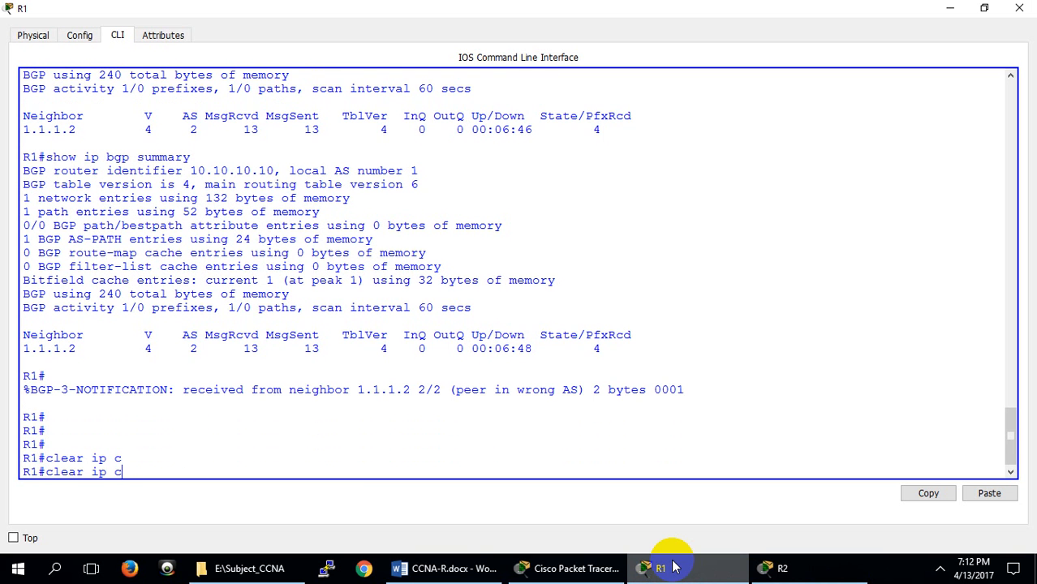
{"action": "key", "text": "BackSpace"}
{"action": "type", "text": "r"}
{"action": "key", "text": "Tab"}
{"action": "type", "text": "*"}
{"action": "key", "text": "Return"}
{"action": "key", "text": "Return"}
{"action": "key", "text": "Return"}
{"action": "key", "text": "Return"}
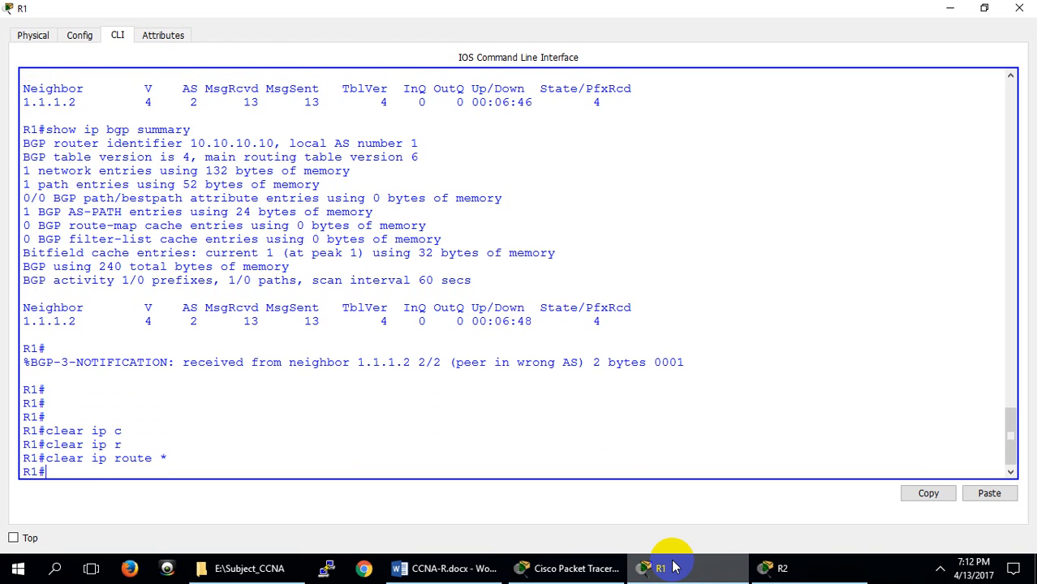
Run show ip bgp summary three times on R1 to check neighbor 1.1.1.2 after clearing the routes
{"action": "key", "text": "Up"}
{"action": "key", "text": "Up"}
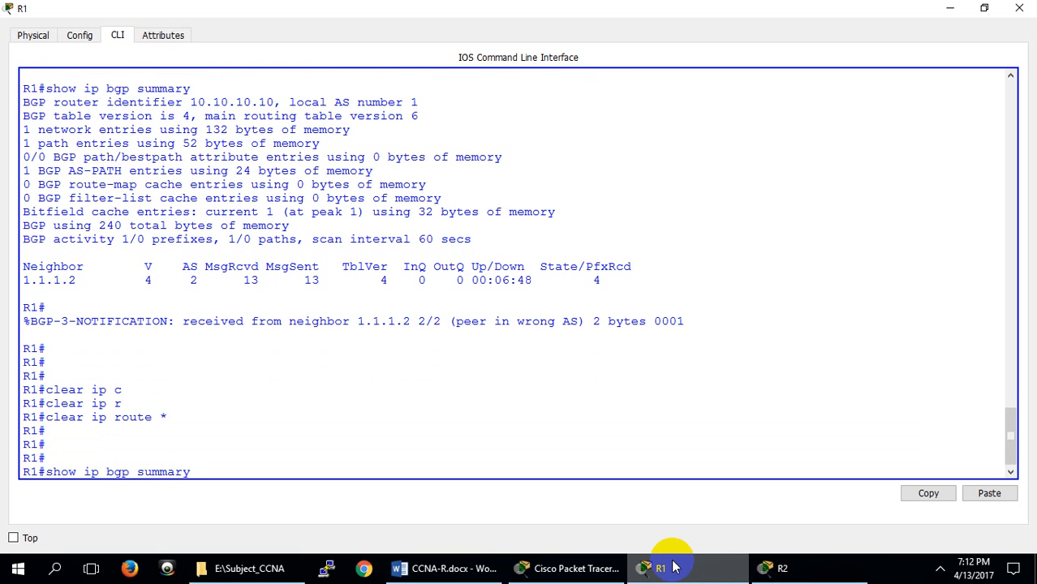
{"action": "key", "text": "Return"}
{"action": "key", "text": "Up"}
{"action": "key", "text": "Return"}
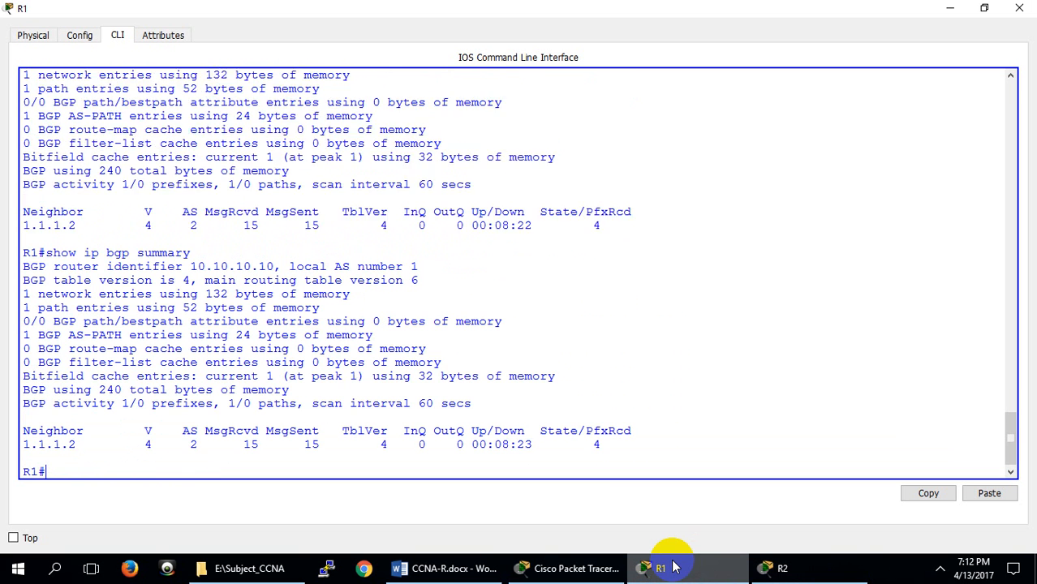
{"action": "key", "text": "Return"}
{"action": "key", "text": "Return"}
{"action": "key", "text": "Up"}
{"action": "key", "text": "Return"}
{"action": "key", "text": "Return"}
Repeat clear ip route * twice on R1 to flush its routing table again
{"action": "key", "text": "Up"}
{"action": "key", "text": "Up"}
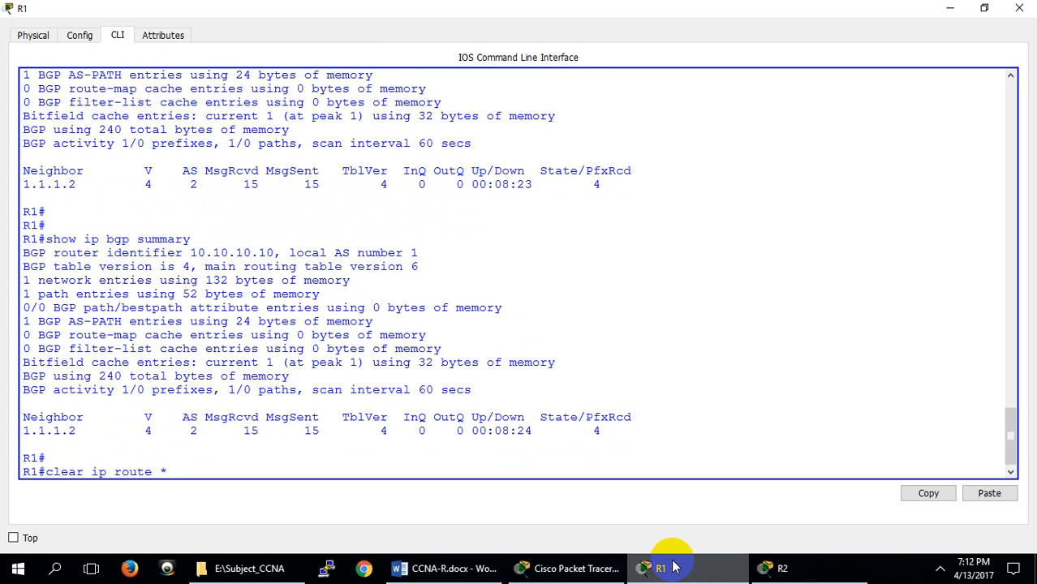
{"action": "key", "text": "Return"}
{"action": "key", "text": "Return"}
{"action": "key", "text": "Return"}
{"action": "key", "text": "Return"}
{"action": "key", "text": "Return"}
{"action": "key", "text": "Up"}
Run show ip bgp summary once more on R1 and examine the State/PfxRcd value of neighbor 1.1.1.2
{"action": "key", "text": "Return"}
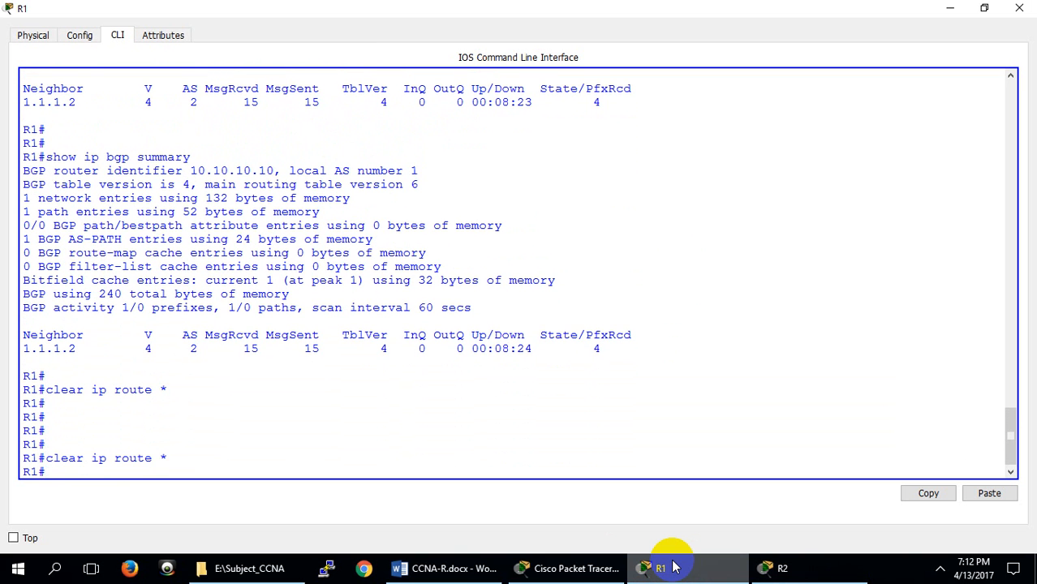
{"action": "key", "text": "Up"}
{"action": "key", "text": "Up"}
{"action": "key", "text": "Down"}
{"action": "key", "text": "Up"}
{"action": "key", "text": "Return"}
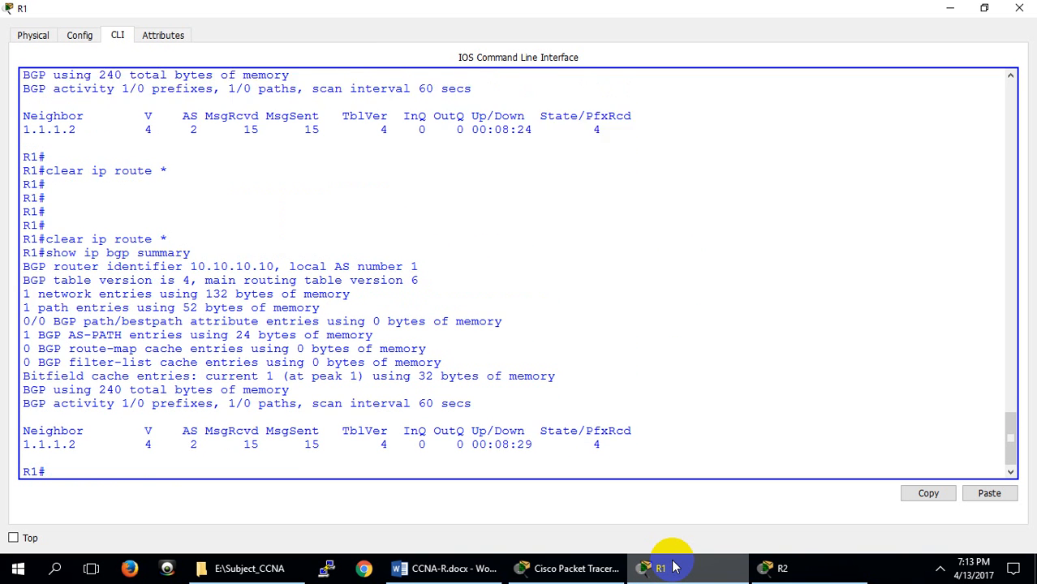
{"action": "key", "text": "Return"}
{"action": "key", "text": "Return"}
{"action": "key", "text": "Return"}
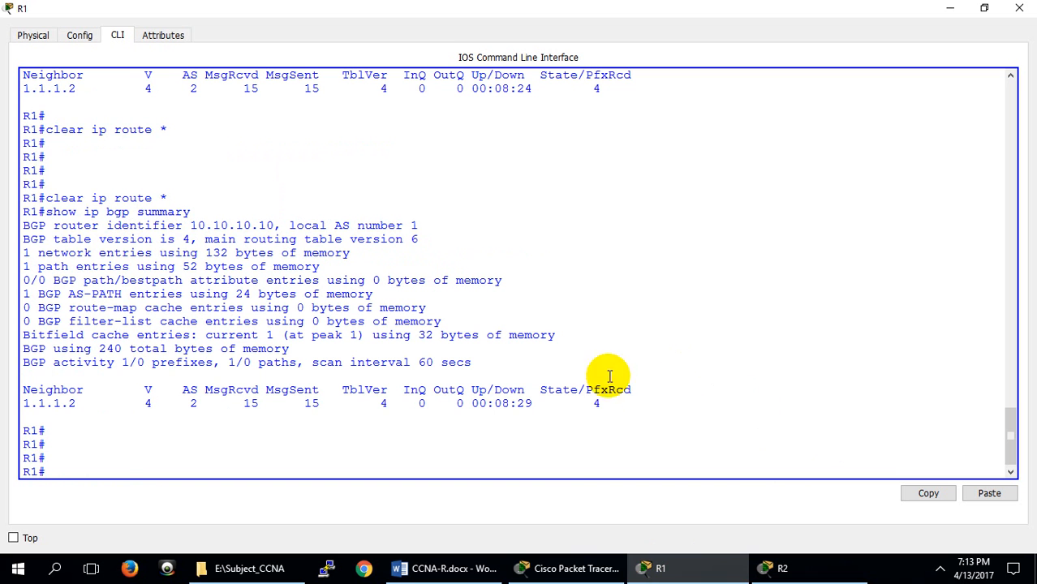
{"action": "left_click", "coordinate": [599, 402]}
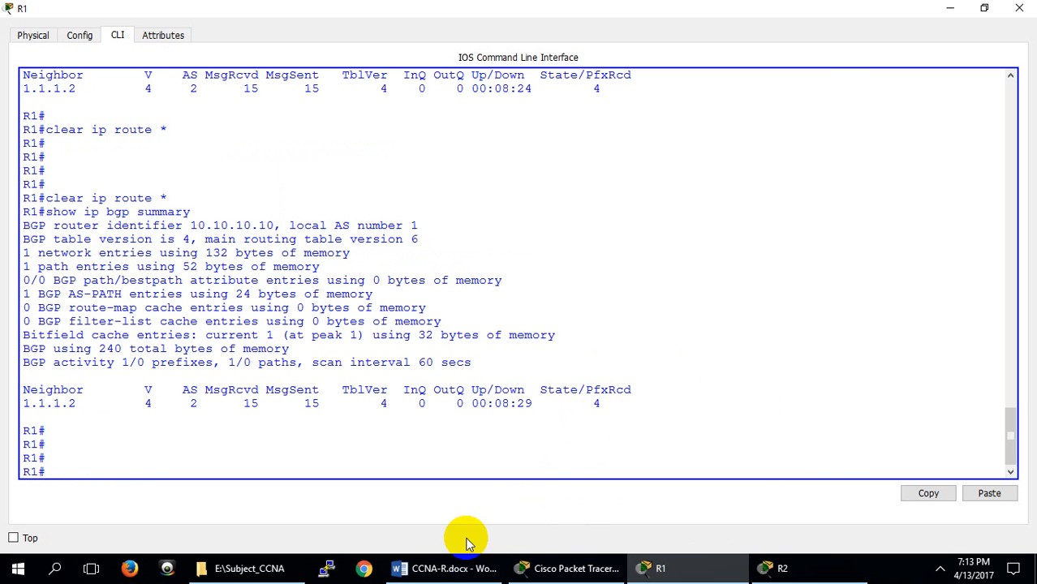
Switch to CCNA-R.docx in Word and highlight the "Active" and "OpenSent" states in the Prefix paragraph for review
{"action": "left_click", "coordinate": [455, 567]}
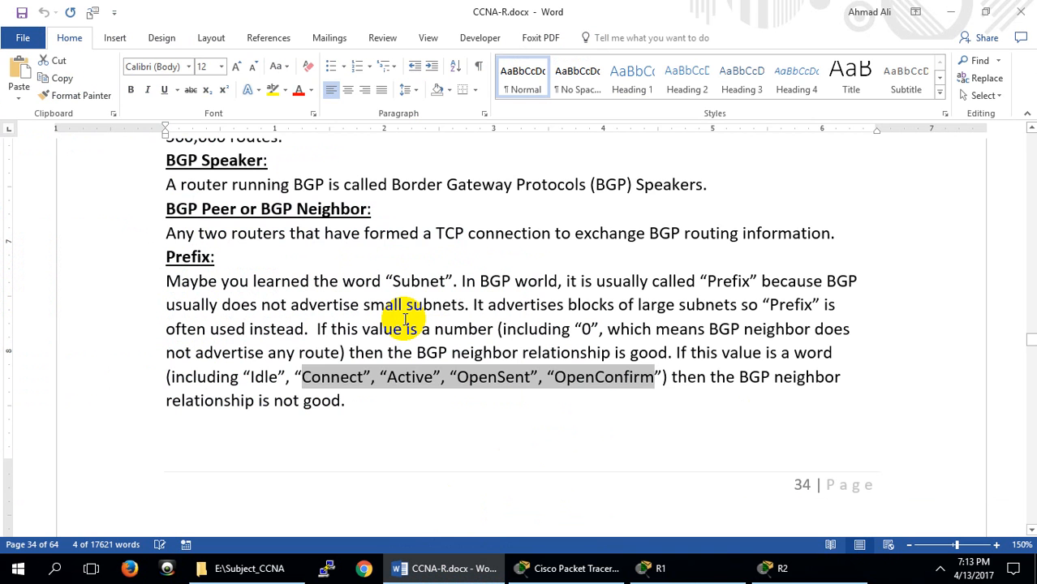
{"action": "left_click", "coordinate": [332, 379]}
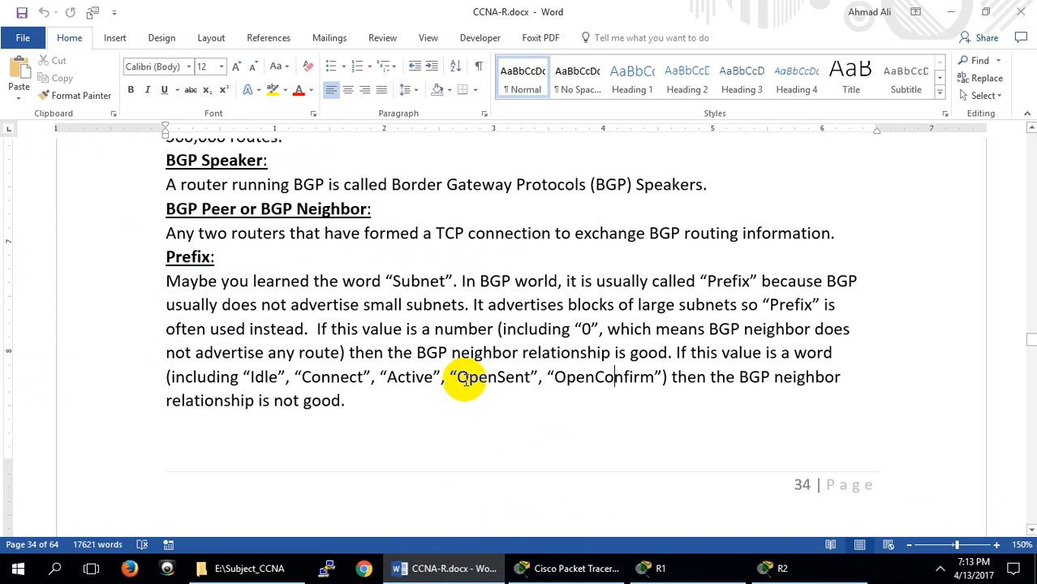
{"action": "left_click_drag", "start_coordinate": [387, 377], "coordinate": [506, 381]}
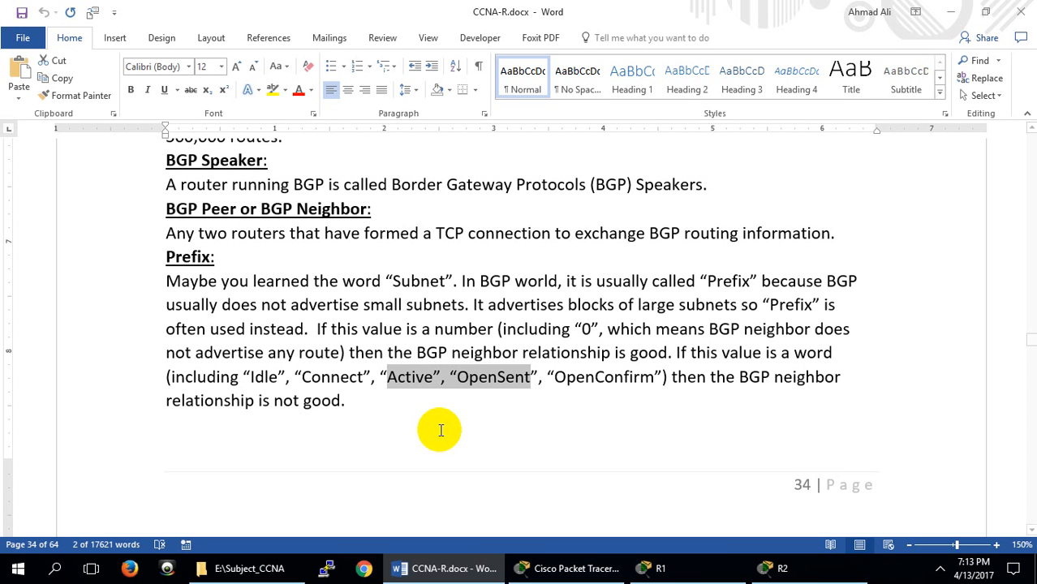
Switch to R1's CLI in Packet Tracer and run show ip bgp summary to check the state of neighbor 1.1.1.2
{"action": "left_click", "coordinate": [454, 569]}
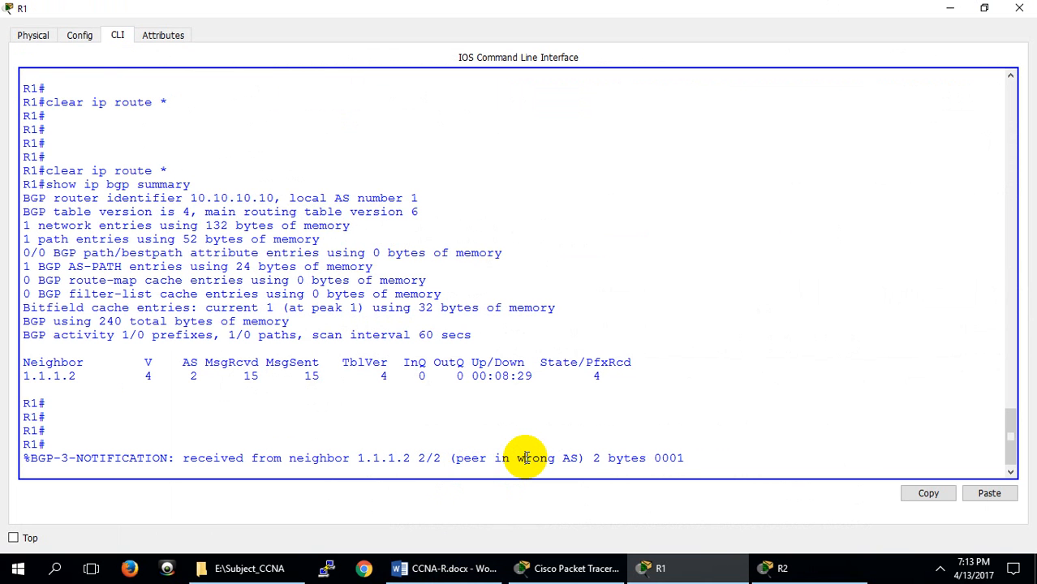
{"action": "key", "text": "Return"}
{"action": "key", "text": "Return"}
{"action": "key", "text": "Return"}
{"action": "key", "text": "Up"}
{"action": "key", "text": "Up"}
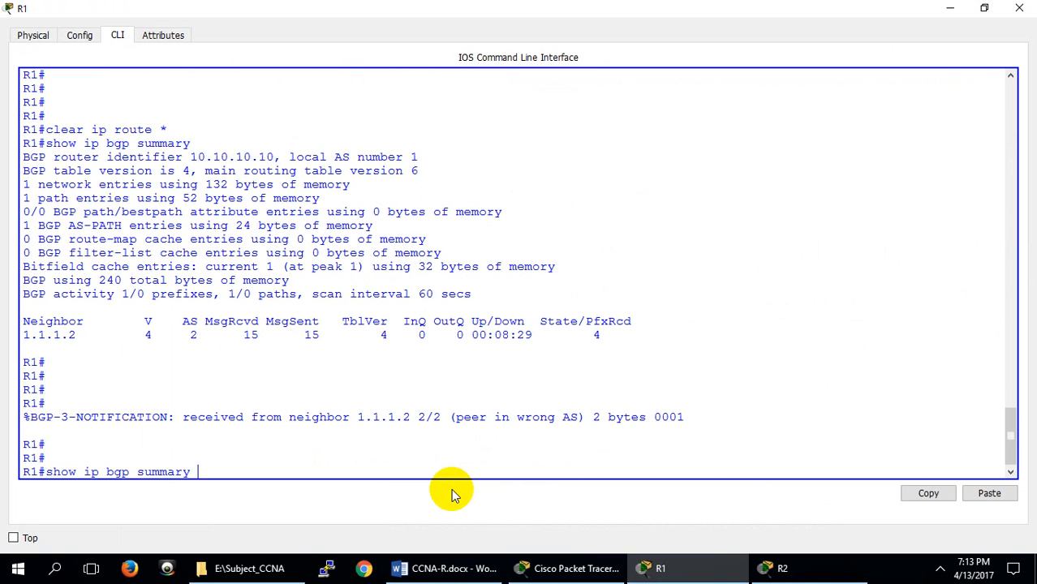
{"action": "key", "text": "Down"}
{"action": "key", "text": "Return"}
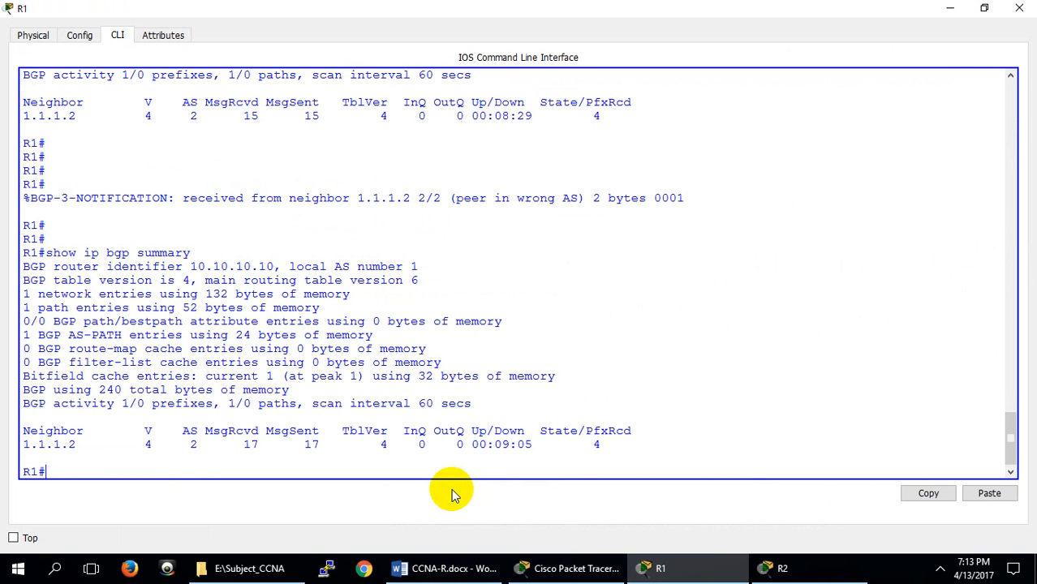
{"action": "key", "text": "Return"}
{"action": "key", "text": "Return"}
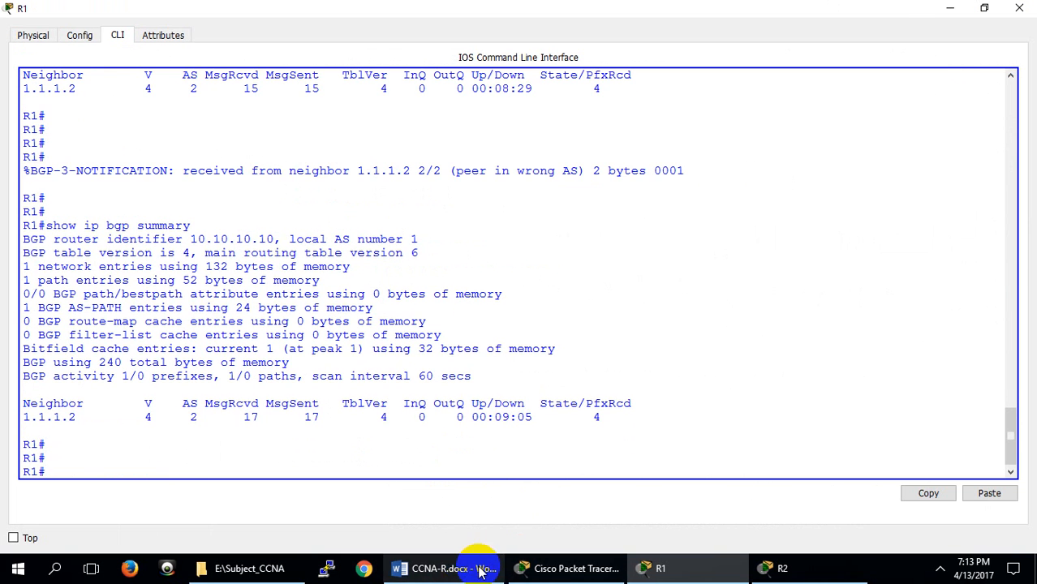
Switch to CCNA-R.docx in Word and review the notes from the iBGP section through the Configure and Verify BGP table on page 37
{"action": "left_click", "coordinate": [447, 567]}
{"action": "scroll", "coordinate": [430, 315], "scroll_direction": "down", "scroll_amount": 10}
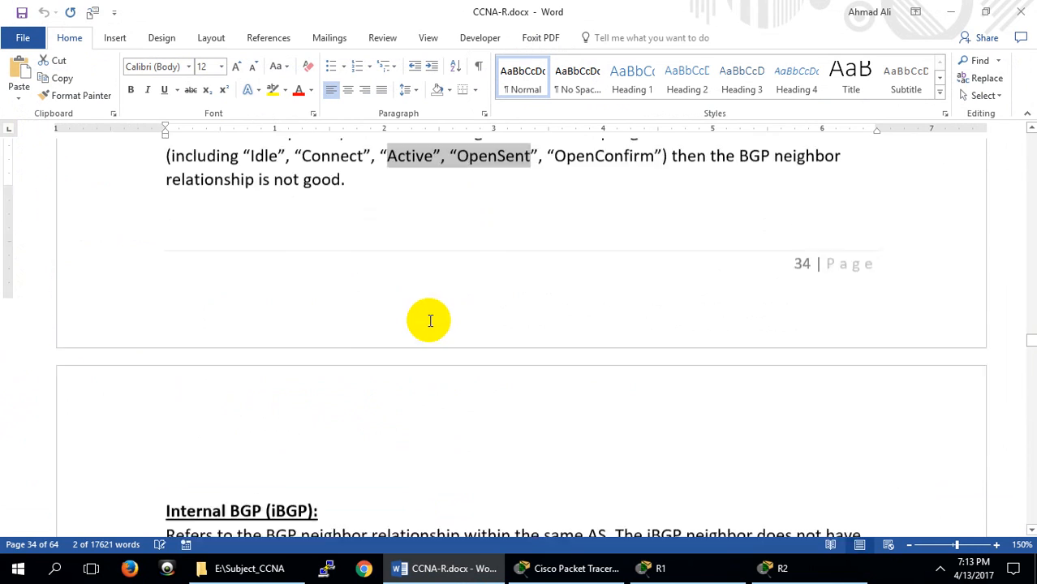
{"action": "scroll", "coordinate": [433, 322], "scroll_direction": "down", "scroll_amount": 15}
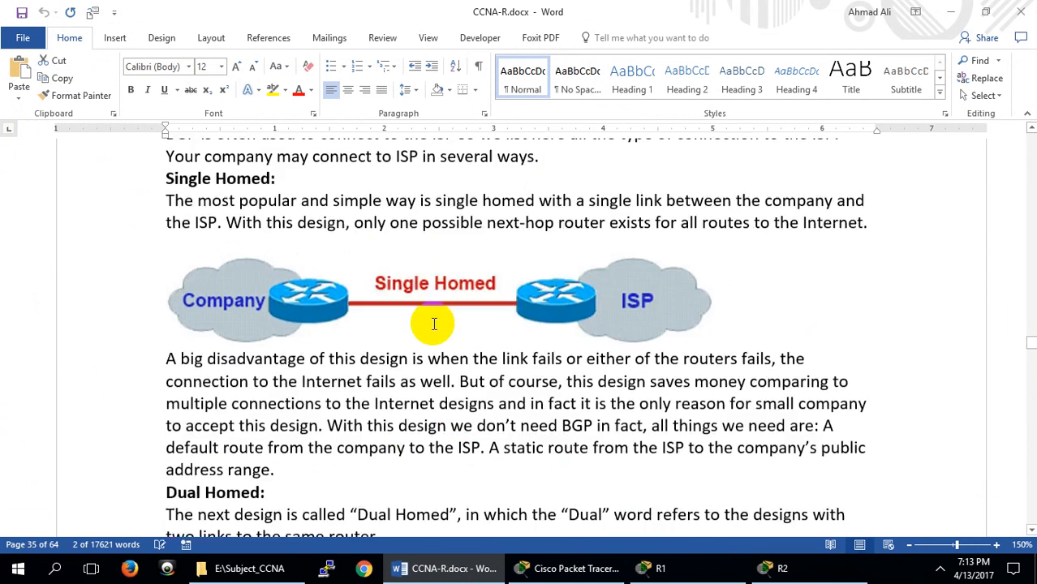
{"action": "scroll", "coordinate": [403, 334], "scroll_direction": "down", "scroll_amount": 15}
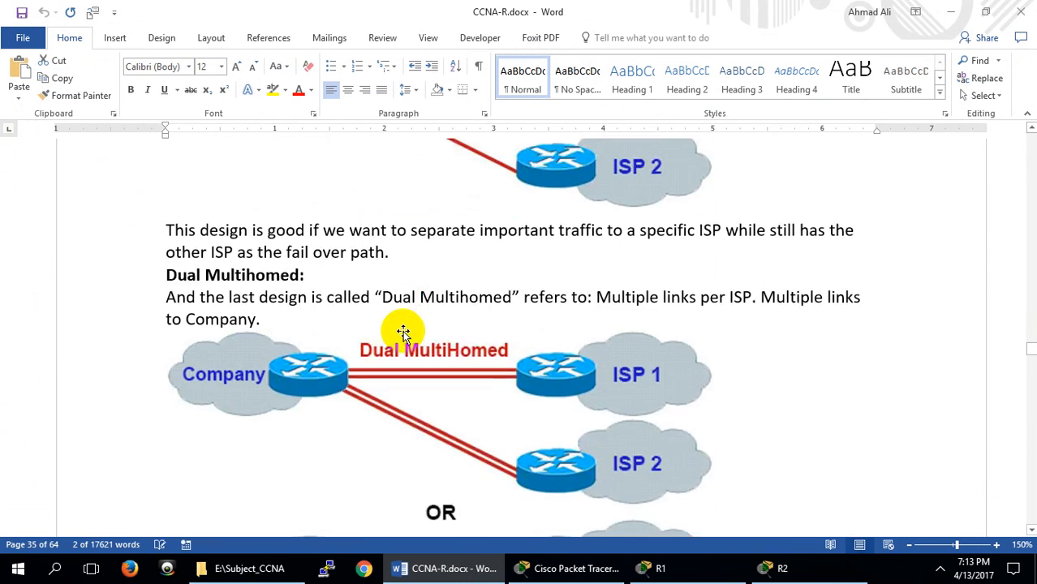
{"action": "scroll", "coordinate": [414, 323], "scroll_direction": "down", "scroll_amount": 7}
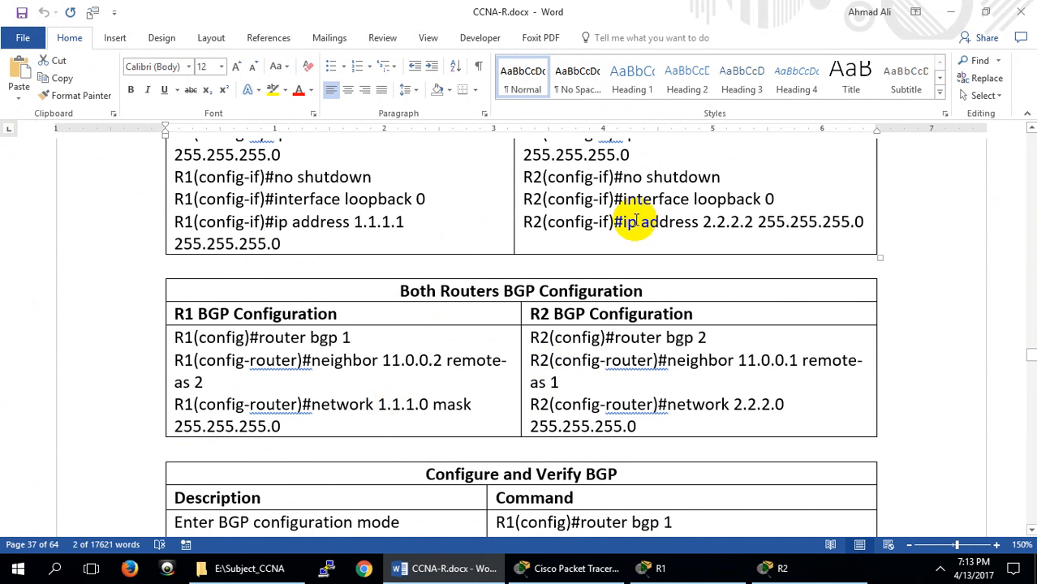
{"action": "scroll", "coordinate": [491, 287], "scroll_direction": "down", "scroll_amount": 5}
{"action": "scroll", "coordinate": [567, 268], "scroll_direction": "up", "scroll_amount": 2}
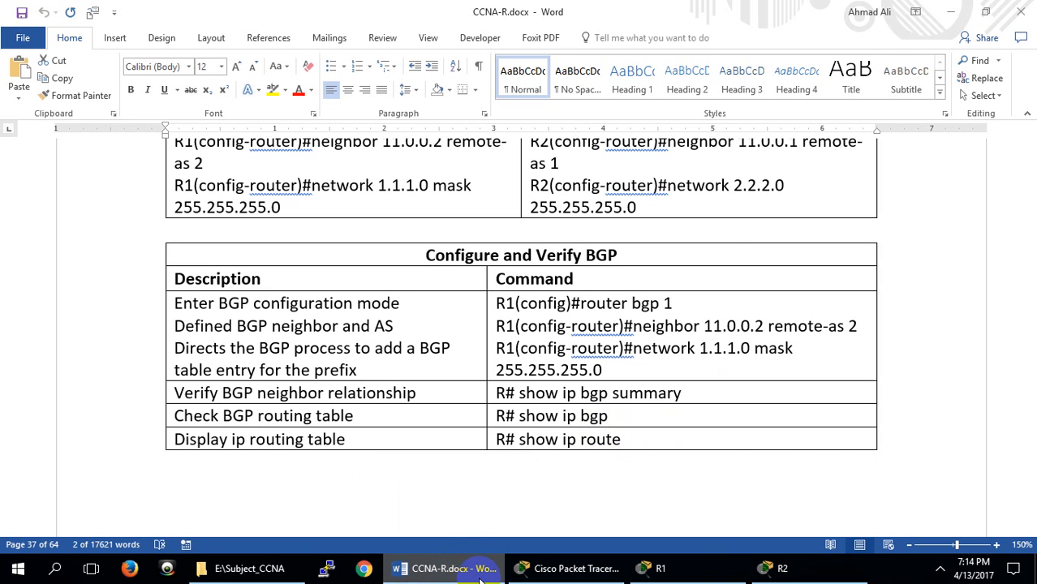
{"action": "key", "text": "super"}
{"action": "key", "text": "super"}
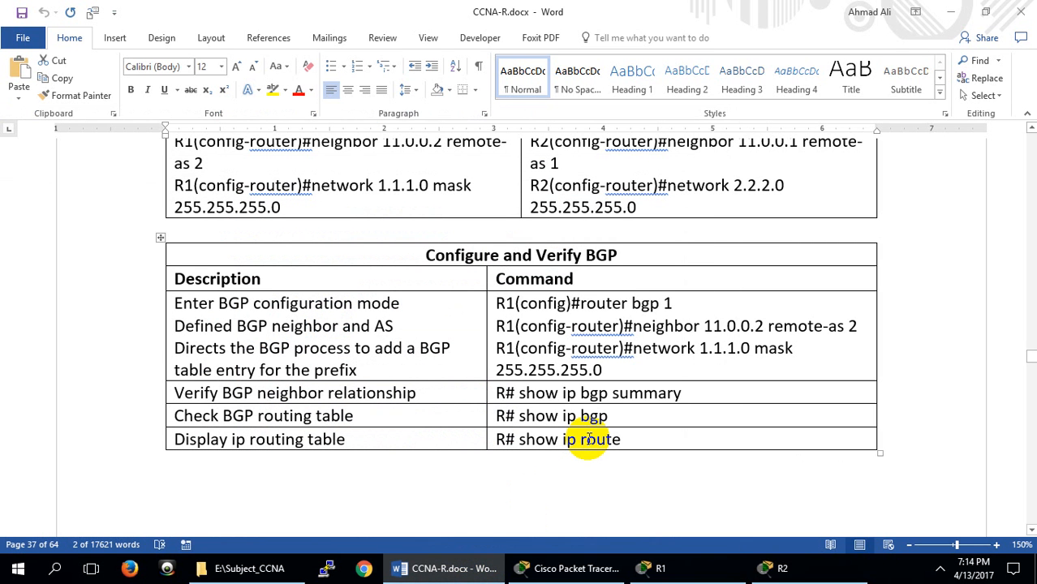
Return to R1's CLI in Packet Tracer and run show ip bgp summary again to recheck neighbor 1.1.1.2
{"action": "left_click", "coordinate": [659, 569]}
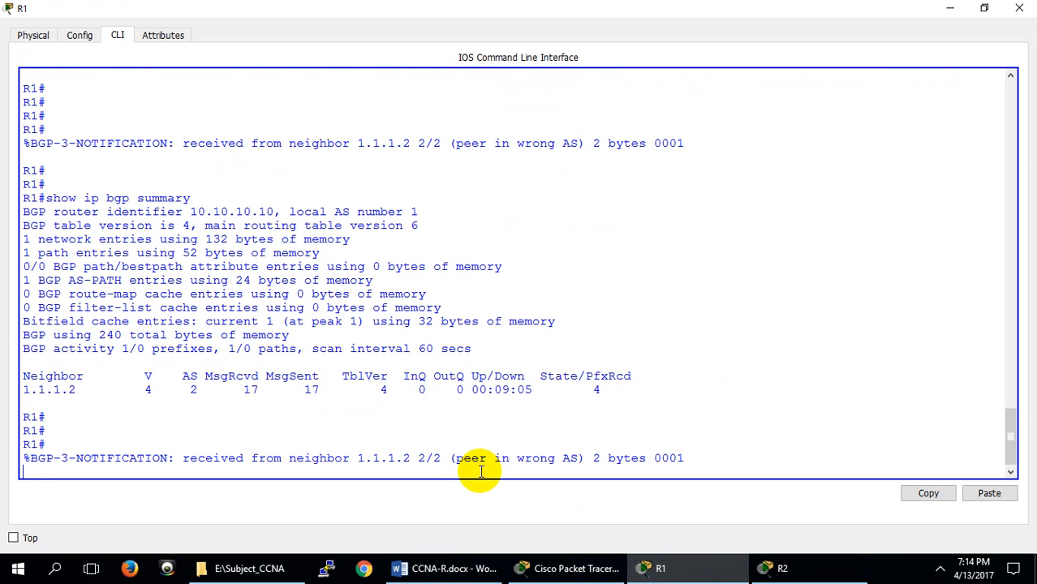
{"action": "key", "text": "Return"}
{"action": "key", "text": "Return"}
{"action": "key", "text": "Return"}
{"action": "key", "text": "Up"}
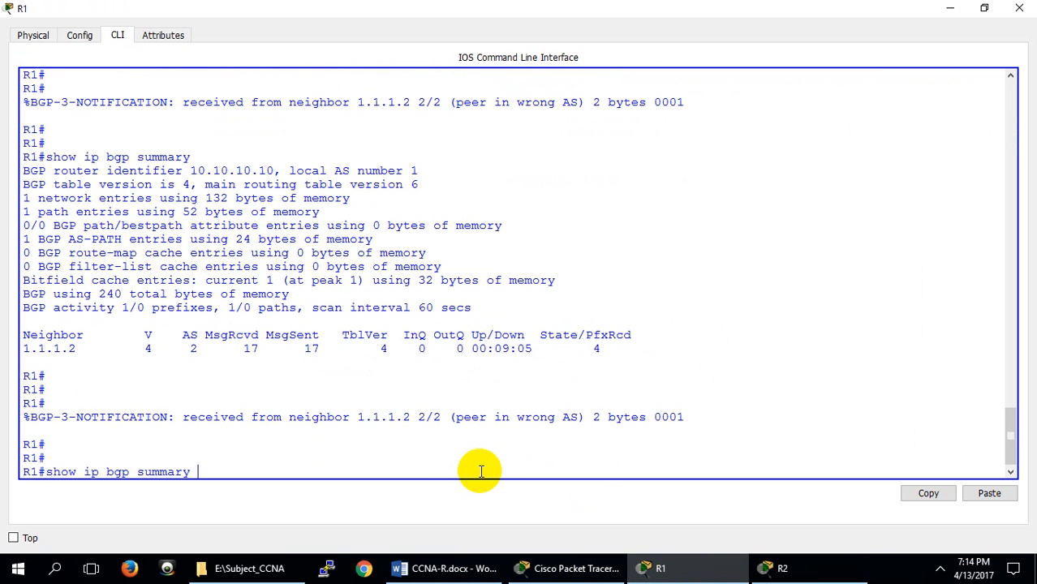
{"action": "key", "text": "Return"}
{"action": "key", "text": "Return"}
{"action": "key", "text": "Return"}
{"action": "key", "text": "Return"}
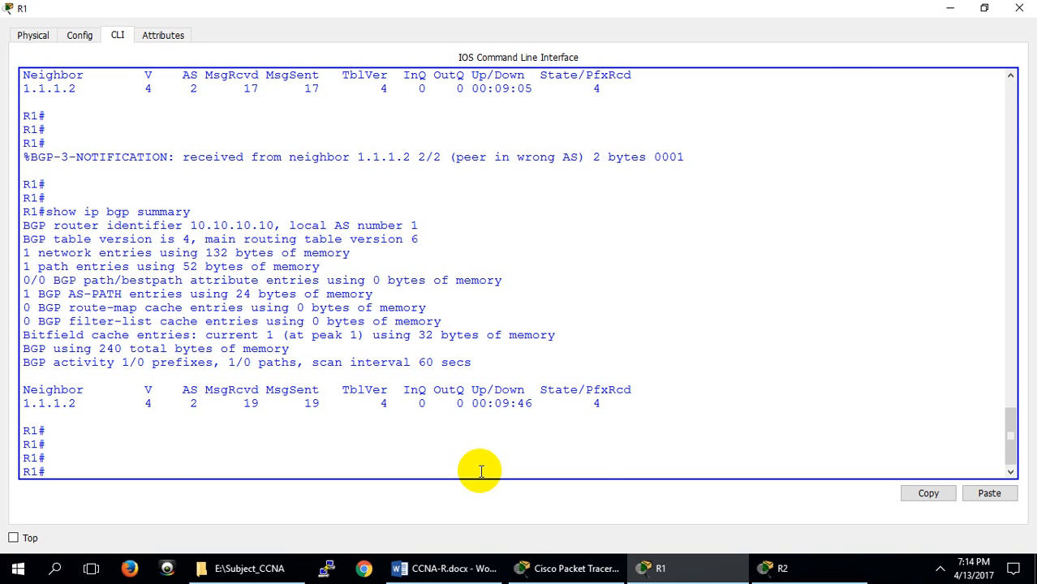
Close the R1 device window and switch to the main Cisco Packet Tracer window
{"action": "left_click", "coordinate": [1019, 8]}
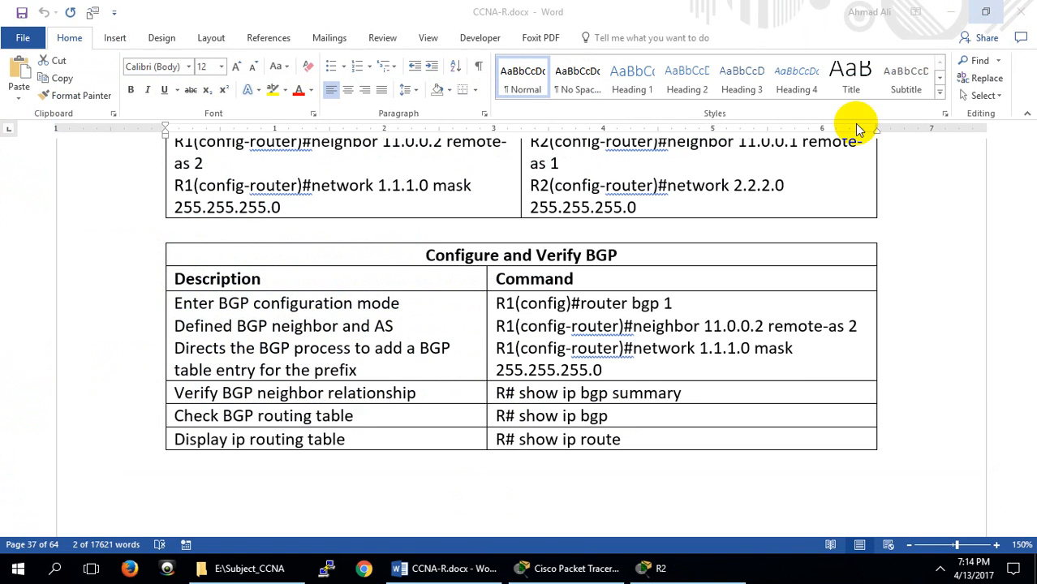
{"action": "left_click", "coordinate": [546, 577]}
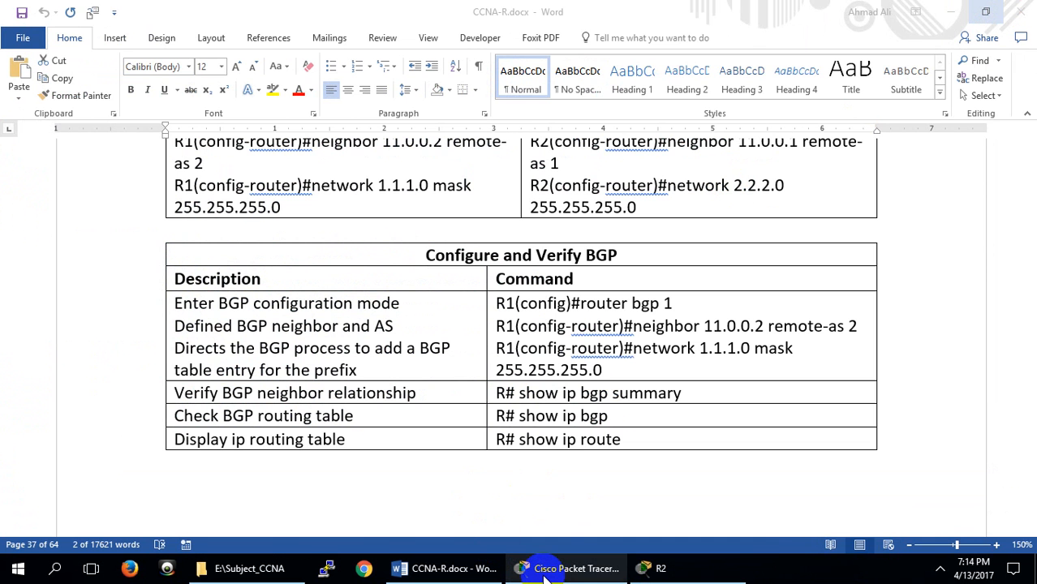